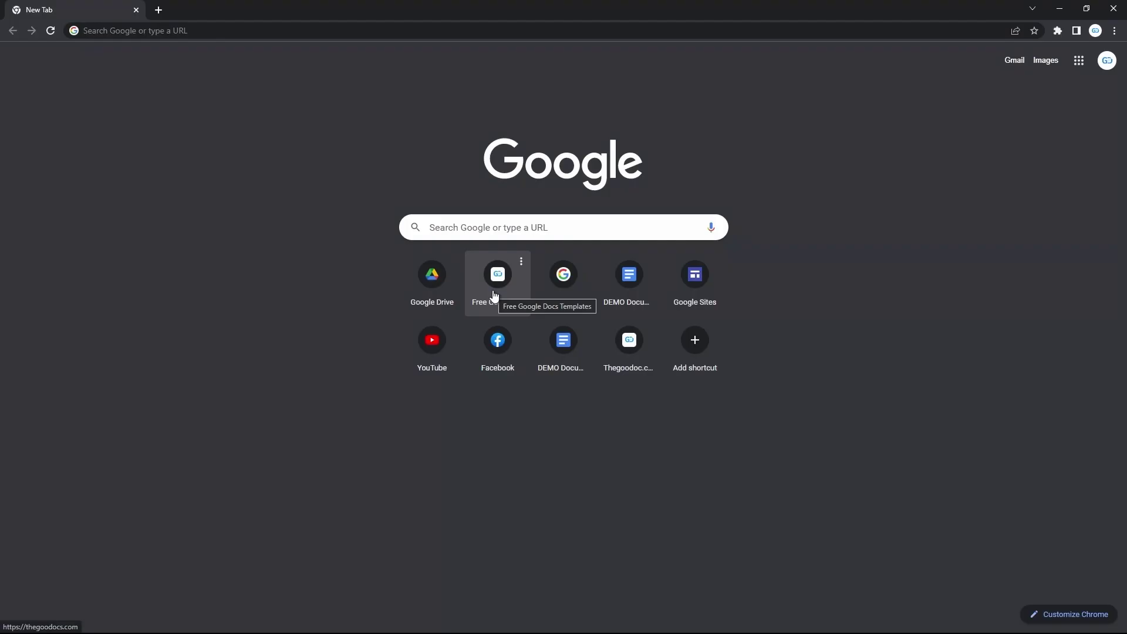
Search Google for 'google sites' from the Chrome address bar.
key(ctrl+l)
text(g)
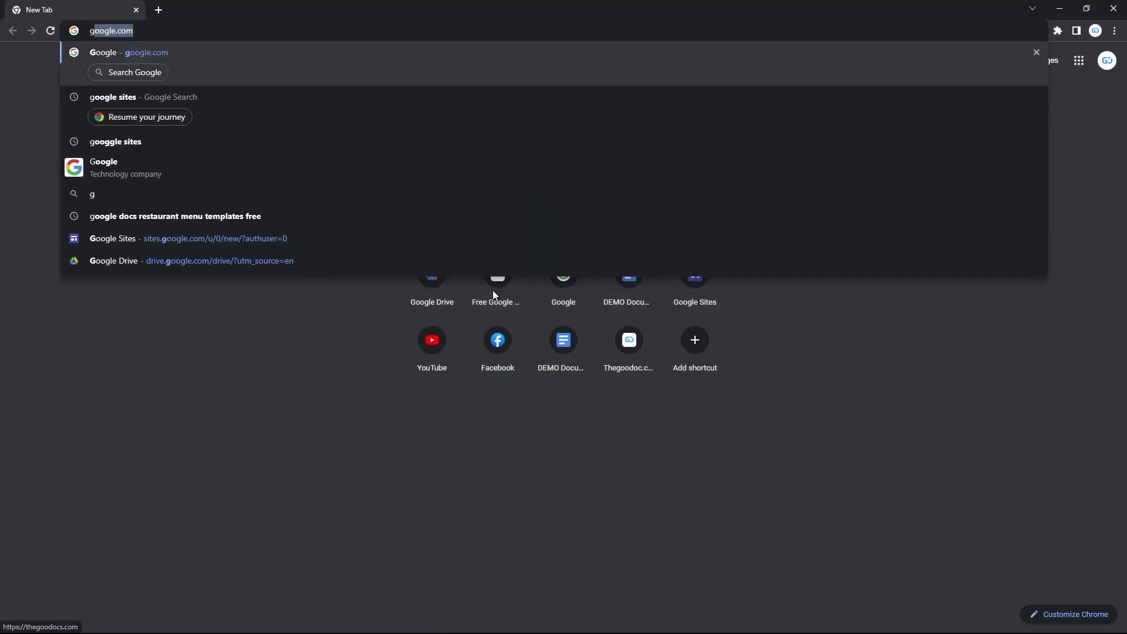
text(oogle sites)
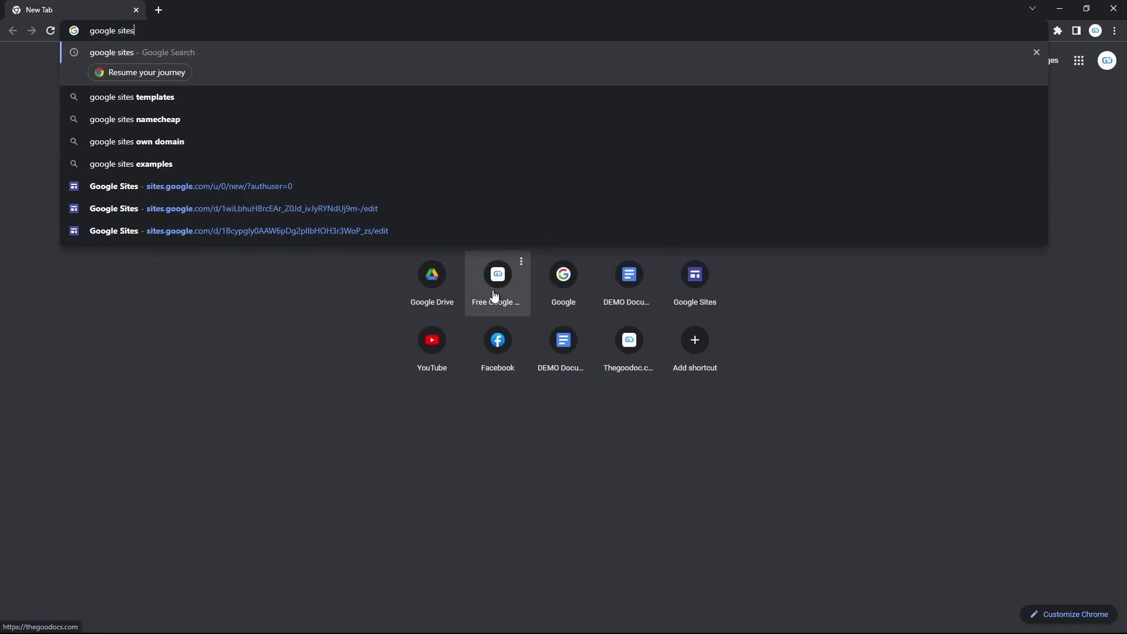
key(Return)
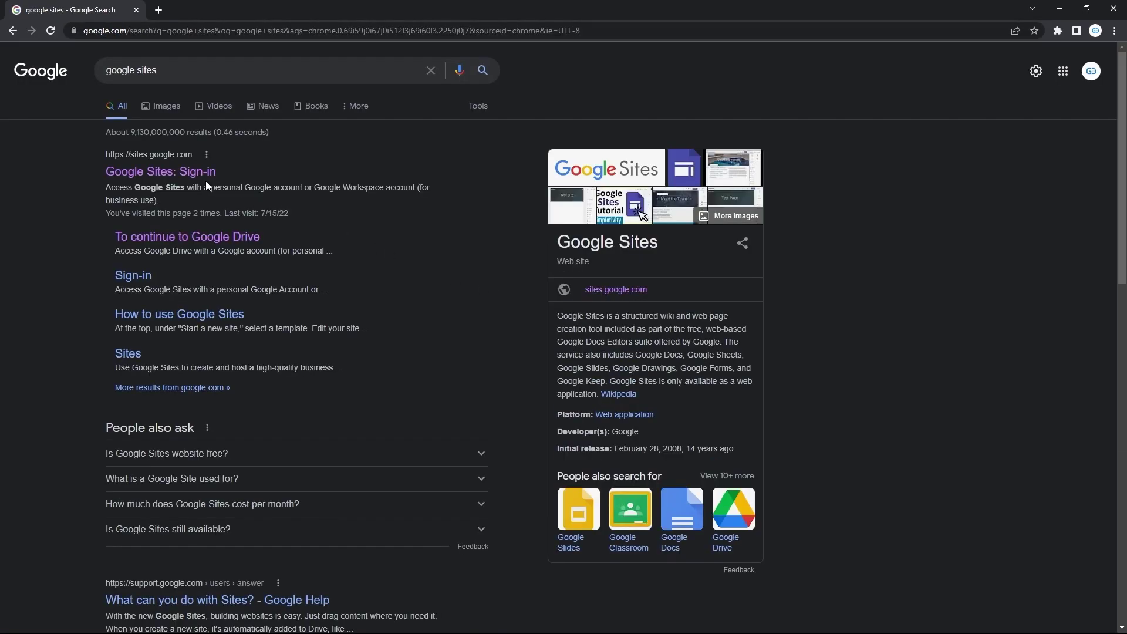
Sign in to Google Sites and scroll through the Team template site.
click(198, 177)
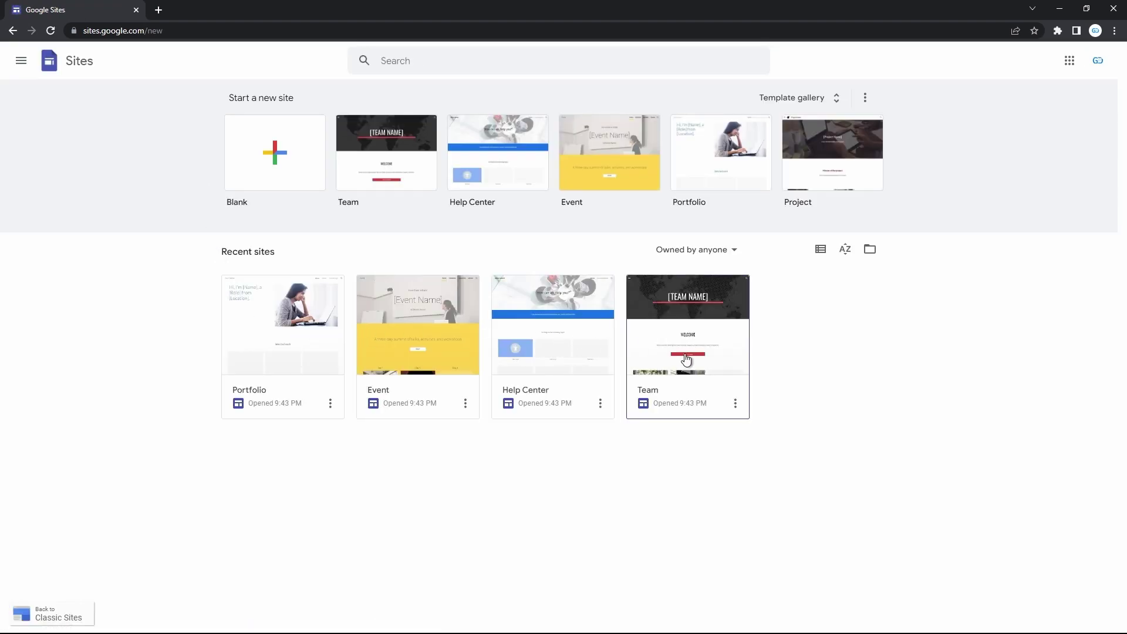
click(673, 364)
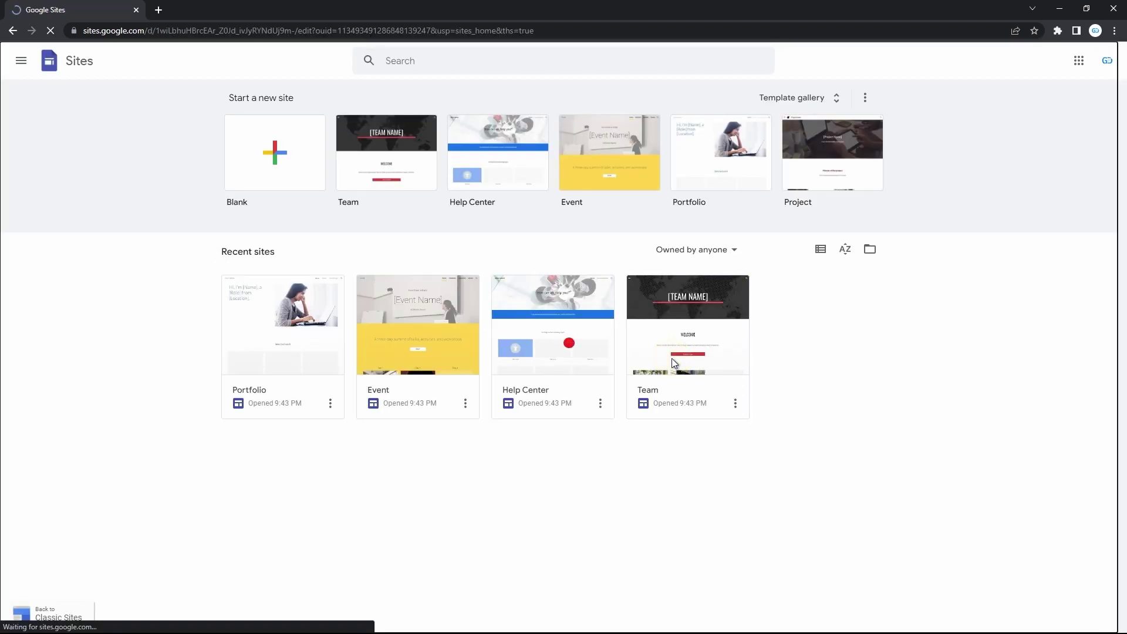
scroll(671, 358, down, 5)
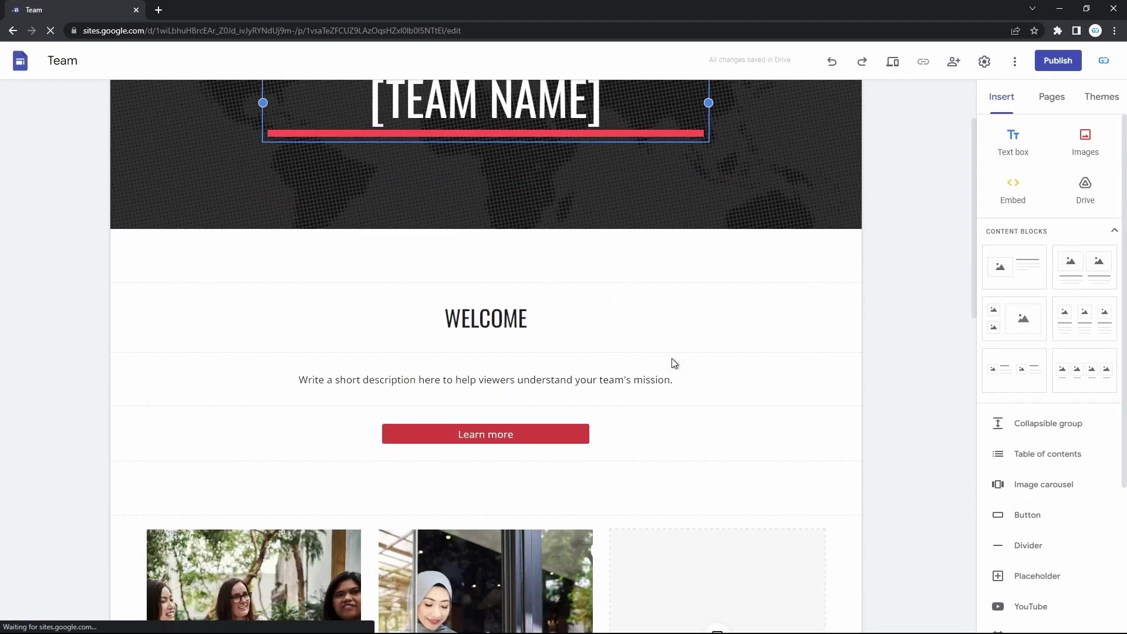
scroll(673, 363, down, 10)
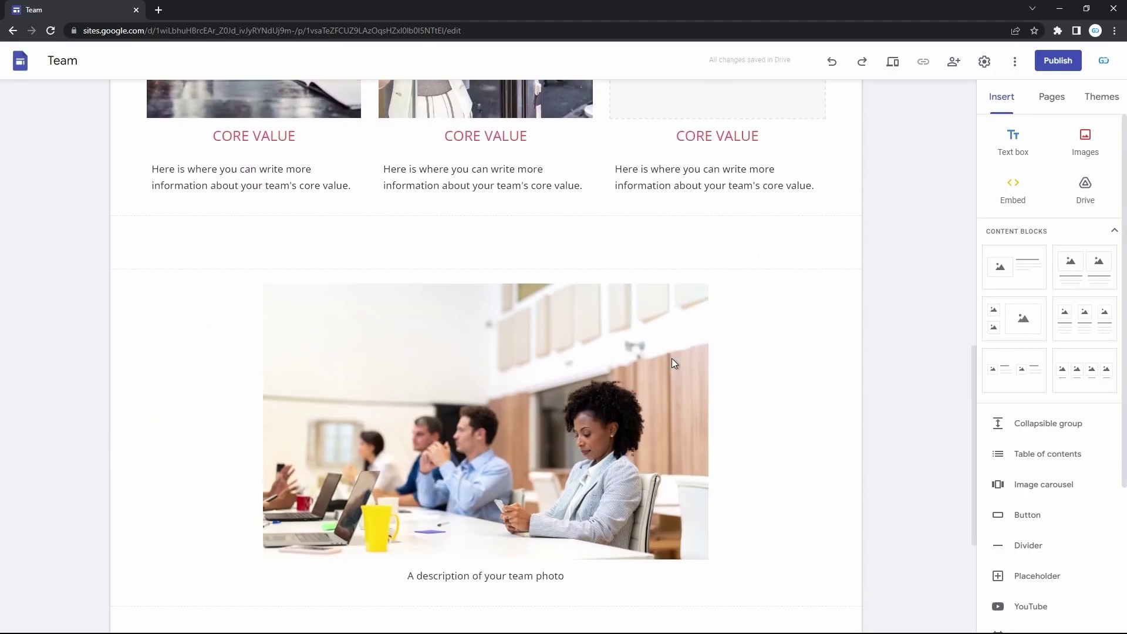
scroll(671, 358, left, 5)
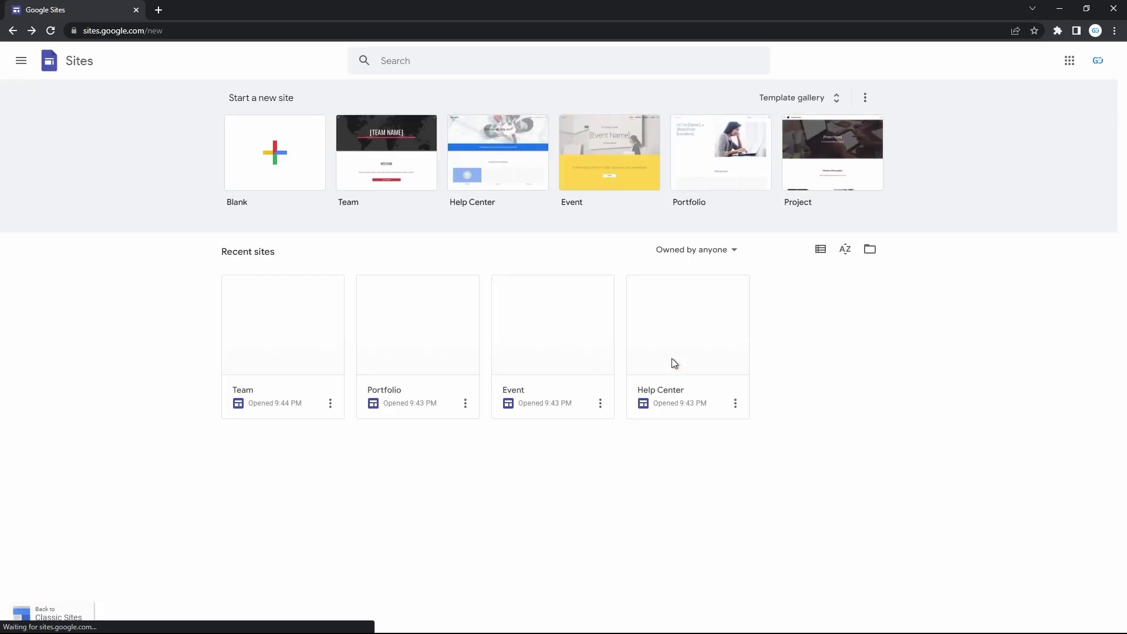
Browse the Portfolio site's Home and Project Page, then go back to its Home page.
click(446, 364)
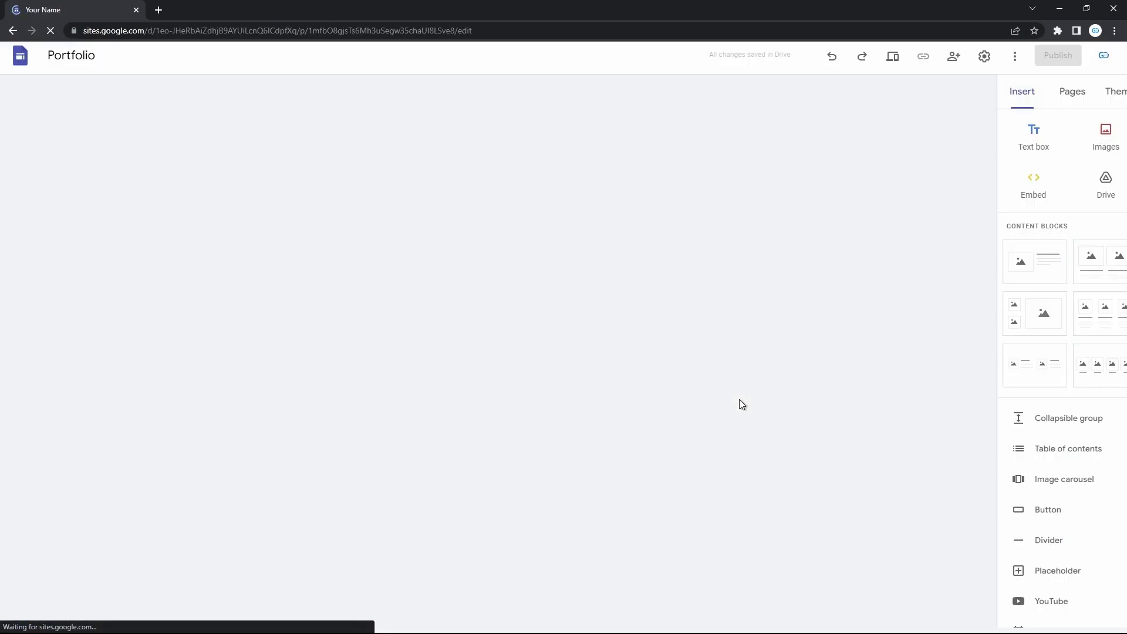
scroll(739, 399, down, 10)
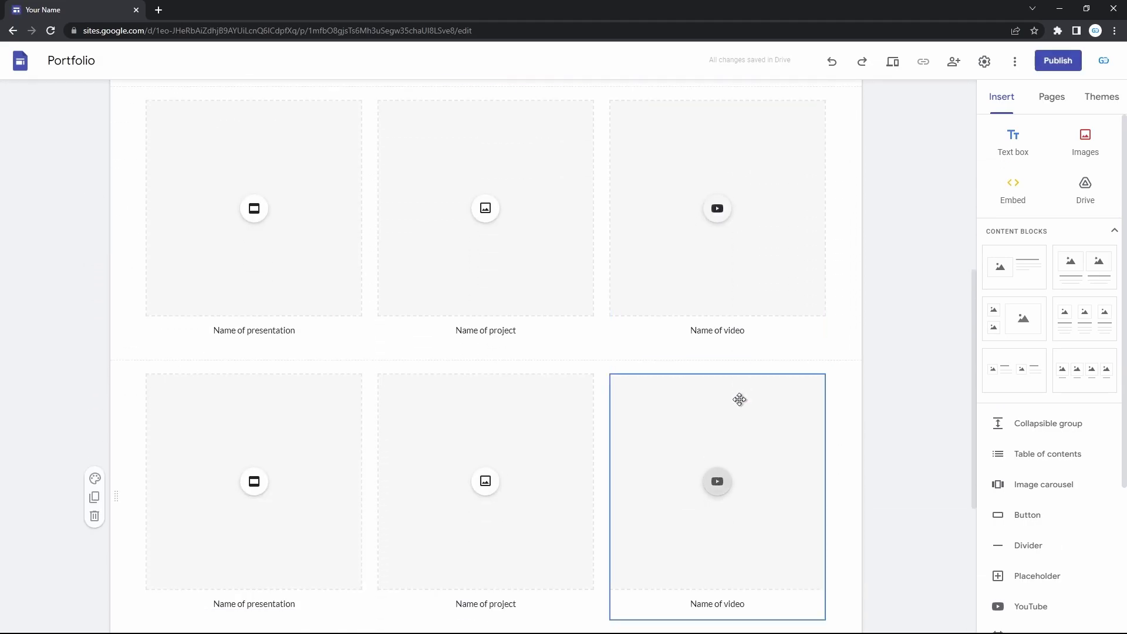
scroll(739, 400, up, 10)
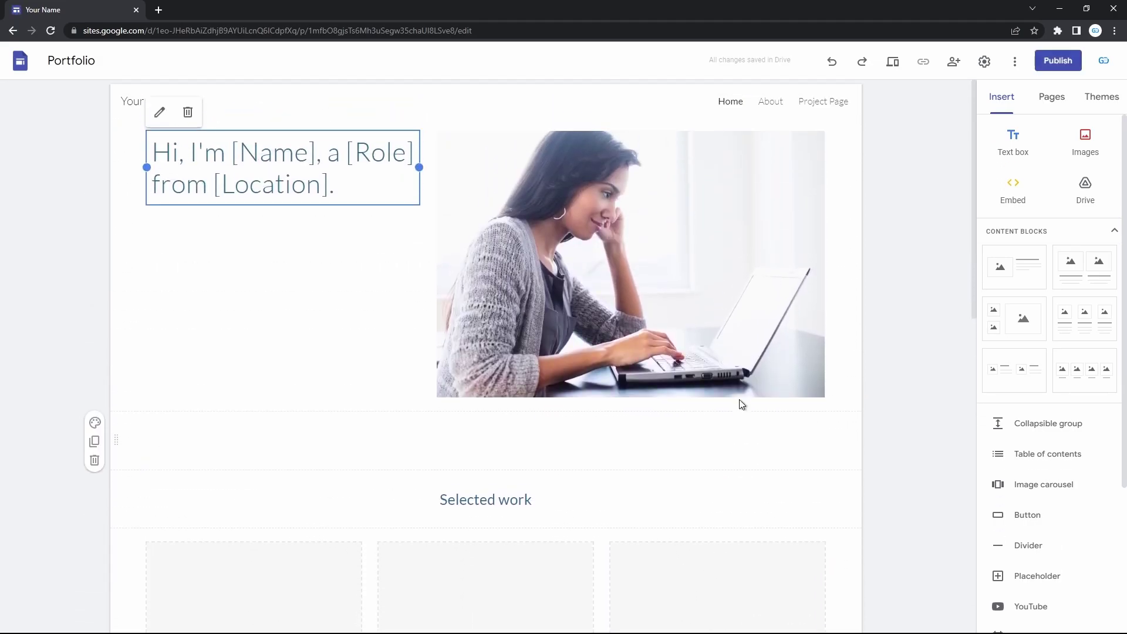
click(820, 102)
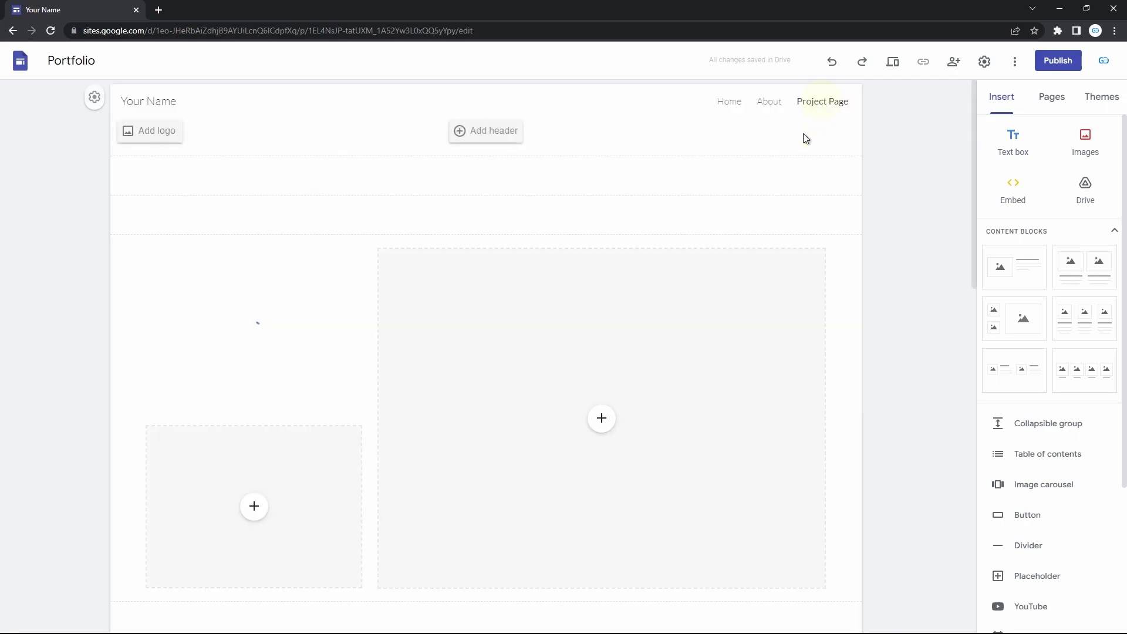
scroll(662, 358, down, 3)
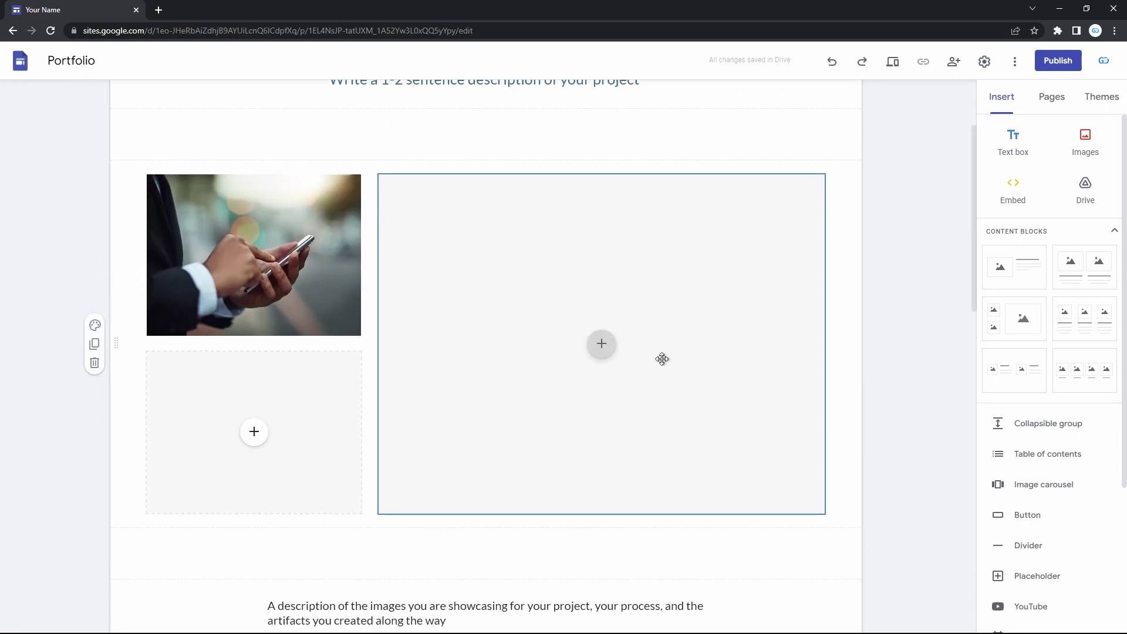
key(alt+Left)
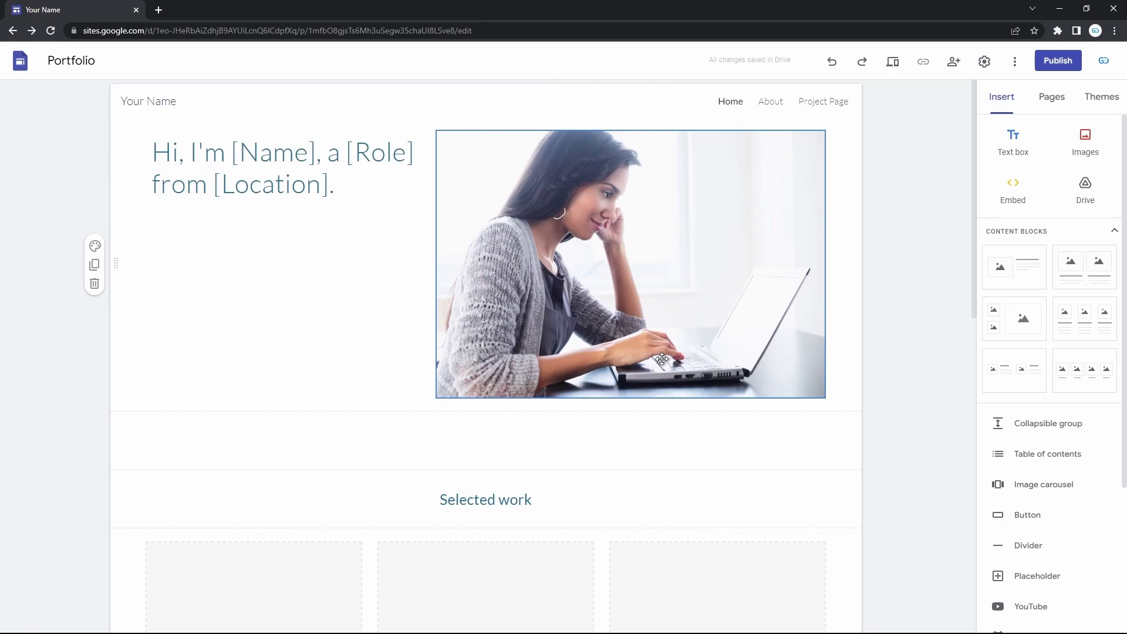
Return to the Google Sites home and scroll through the Help Center template's content.
click(20, 60)
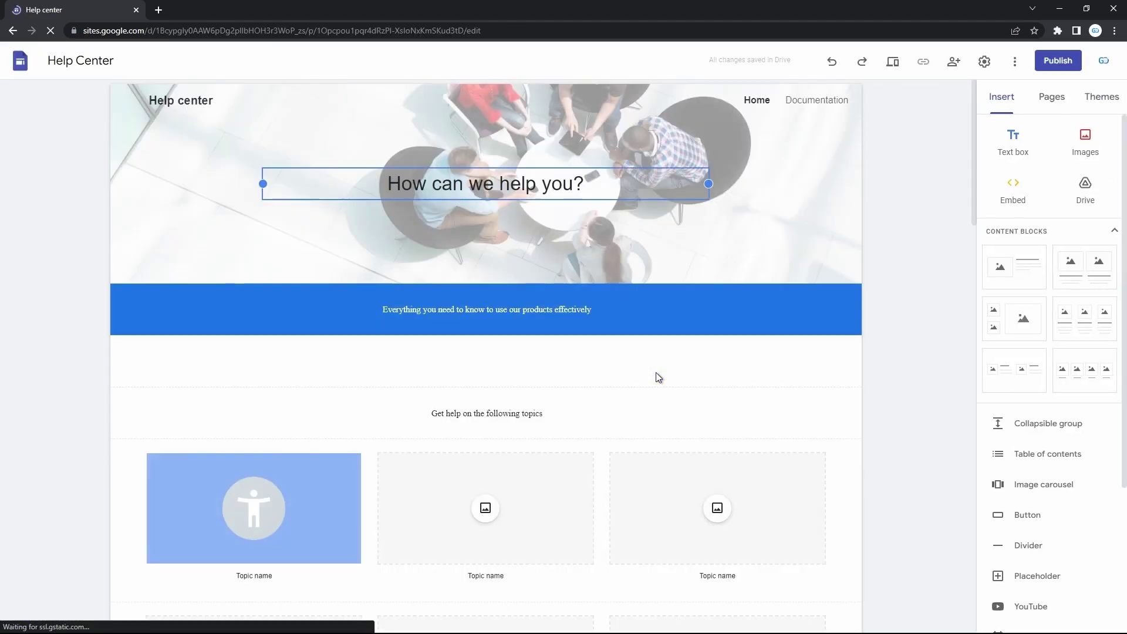
scroll(656, 374, down, 10)
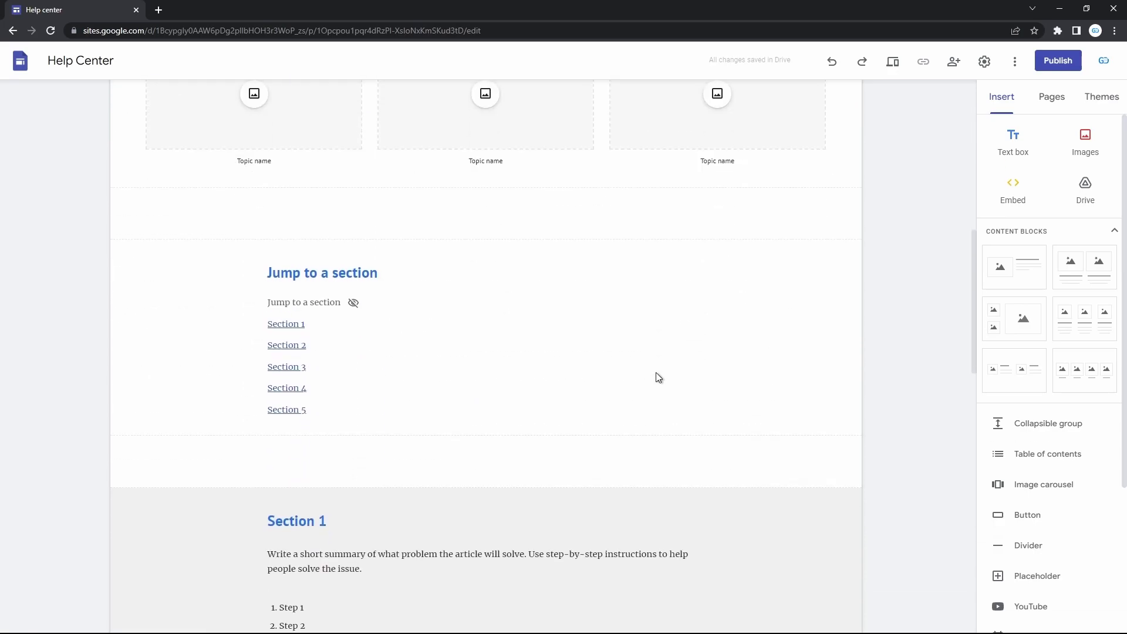
scroll(657, 376, down, 3)
scroll(657, 376, up, 15)
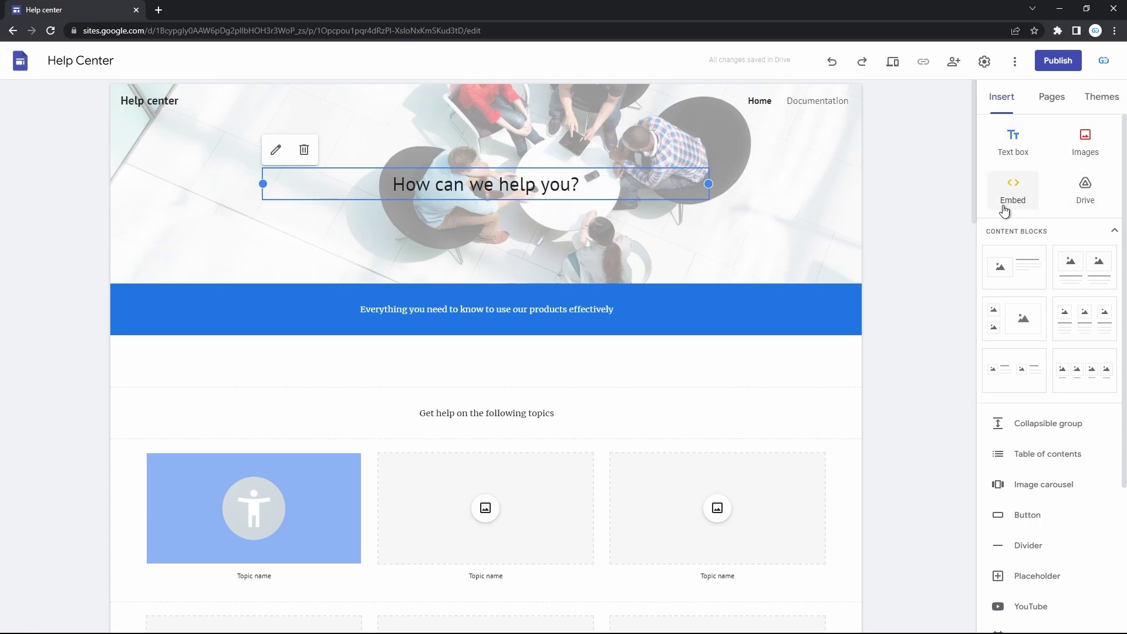
scroll(1004, 211, down, 3)
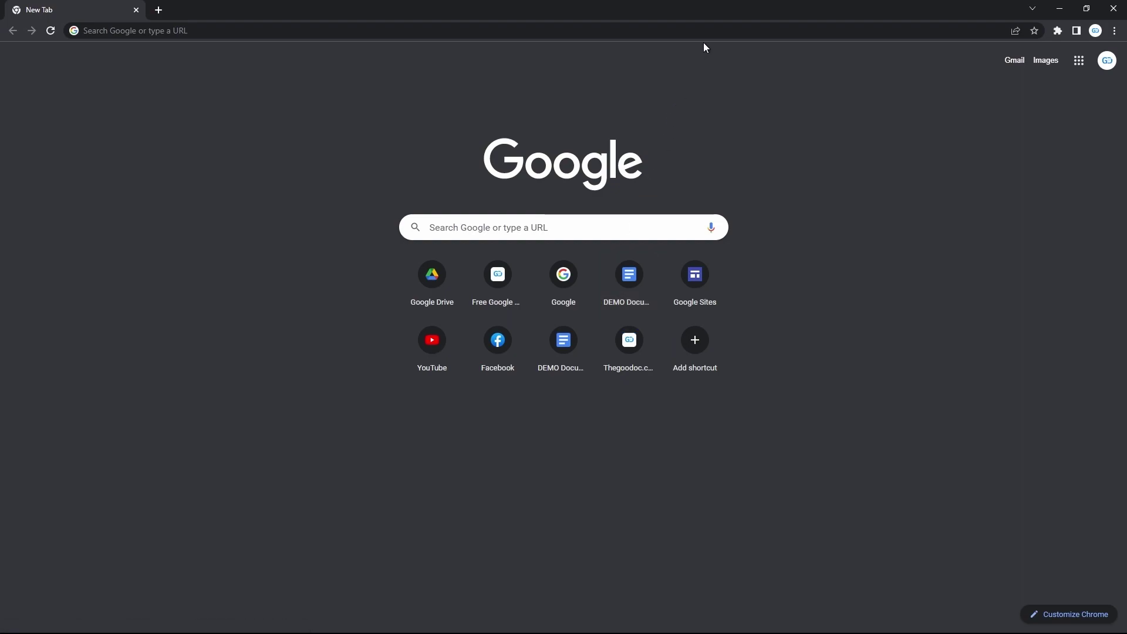
Load the Google homepage by entering 'google' in the address bar.
click(714, 32)
text(google)
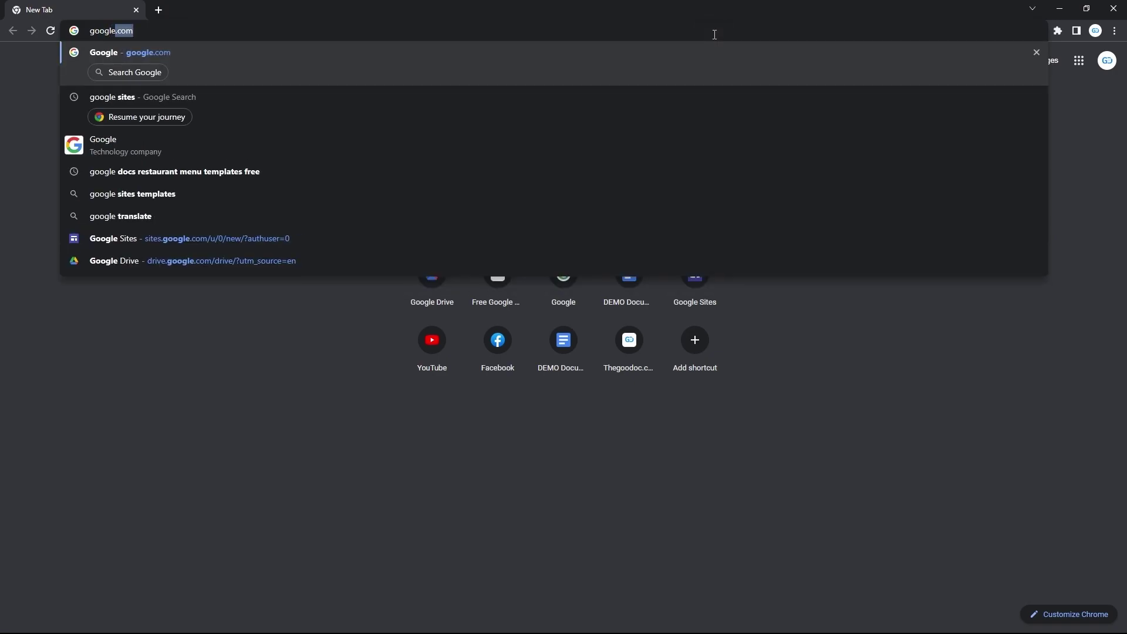
key(Return)
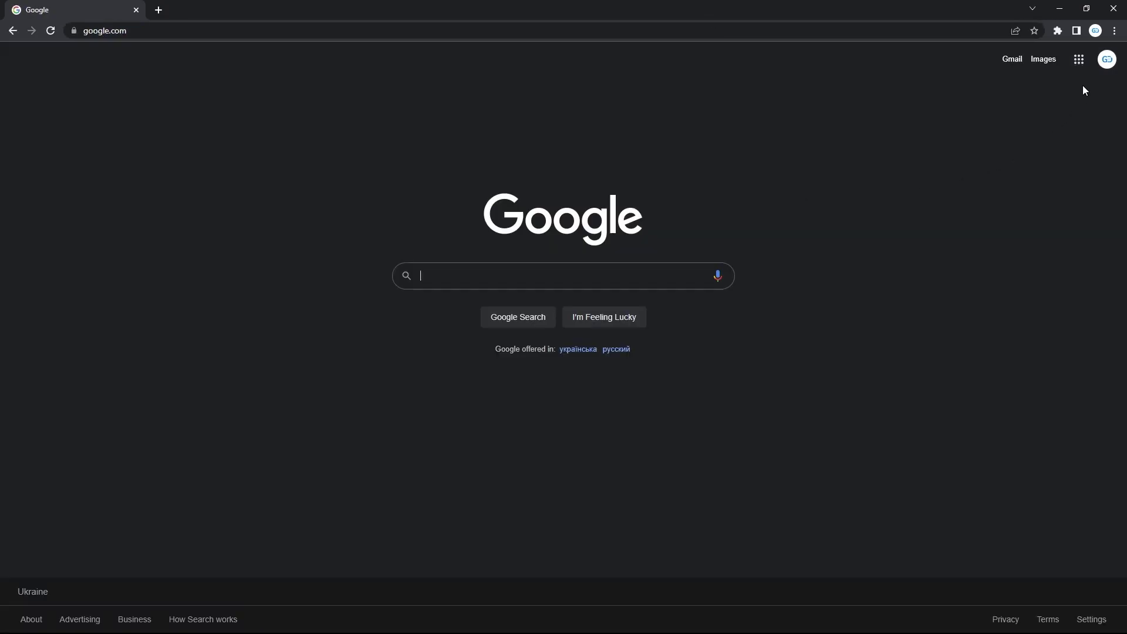
Check which Google account is signed in using the avatar panel, then close it.
click(1106, 61)
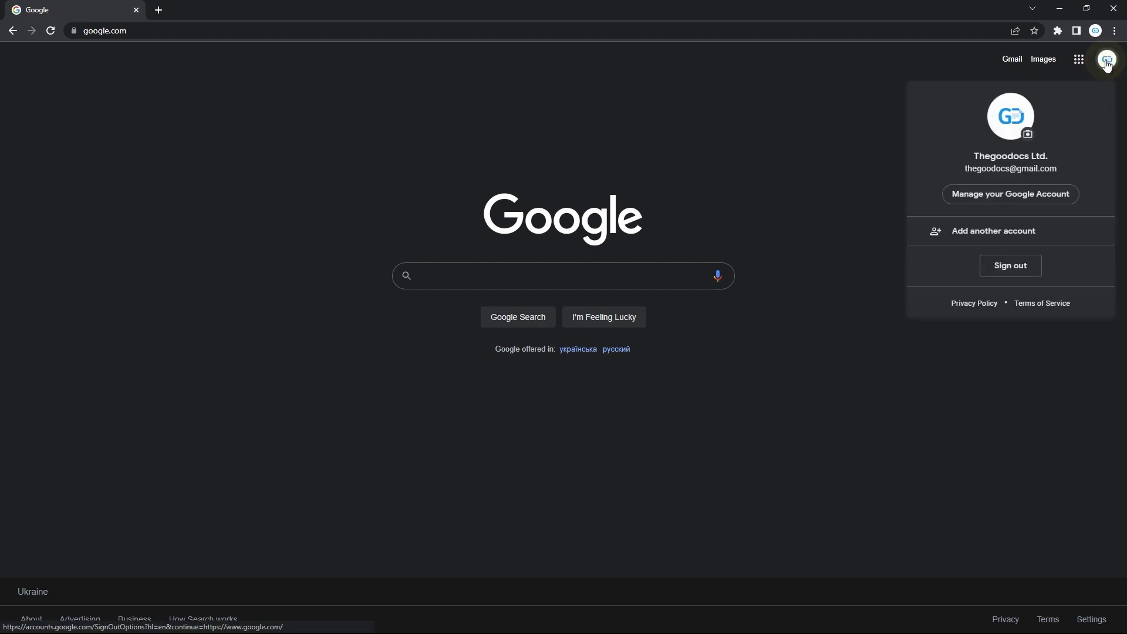
click(1106, 62)
click(1106, 62)
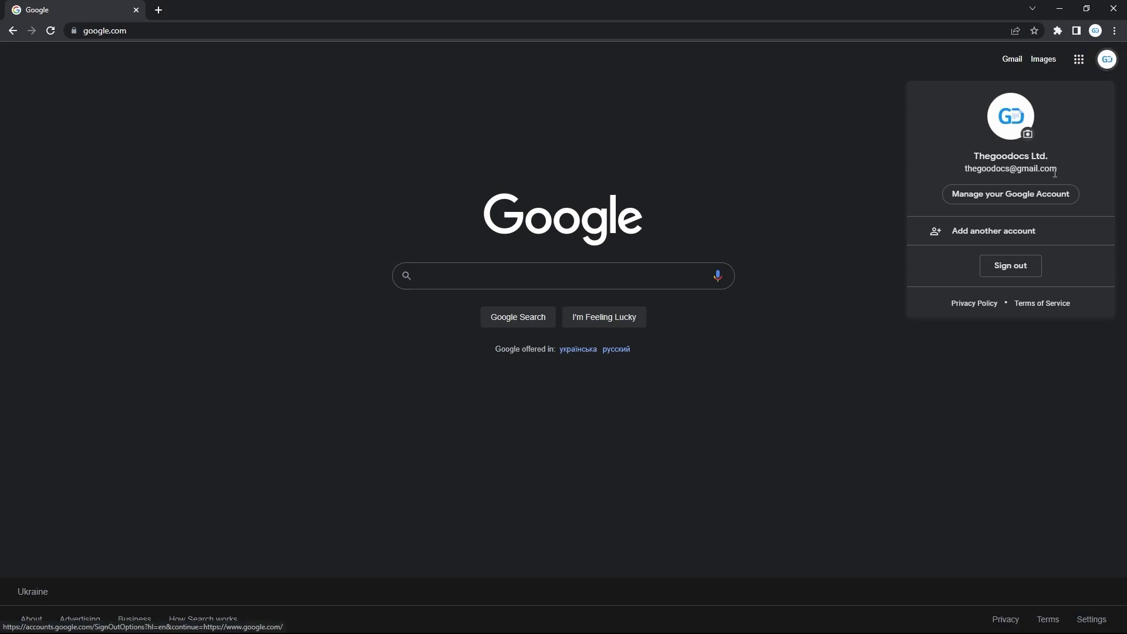
click(1022, 266)
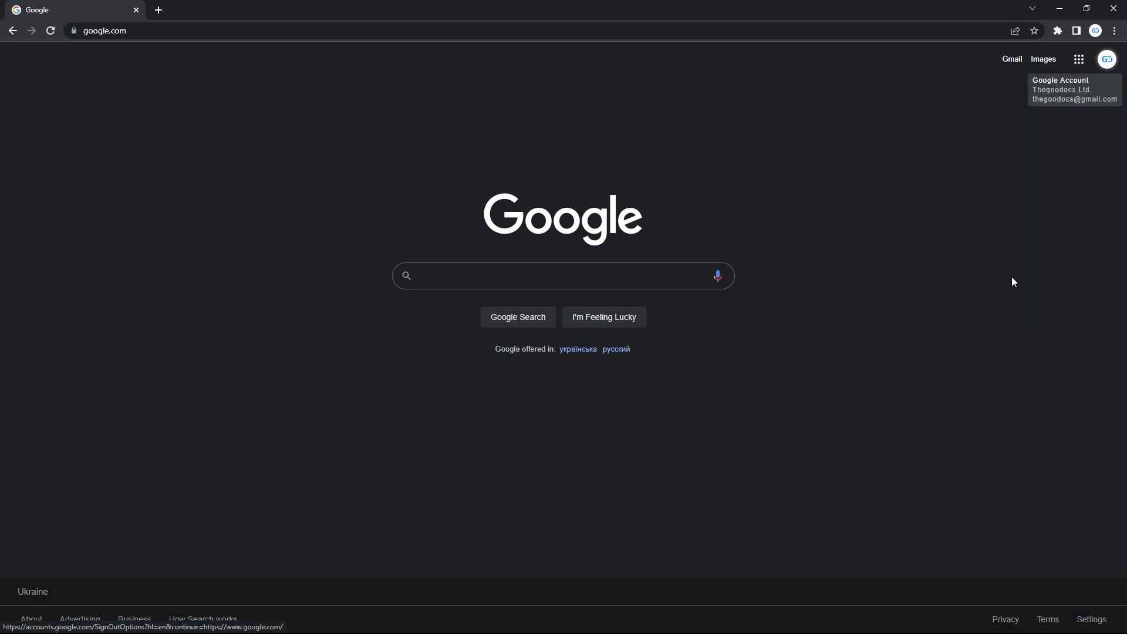
click(1008, 281)
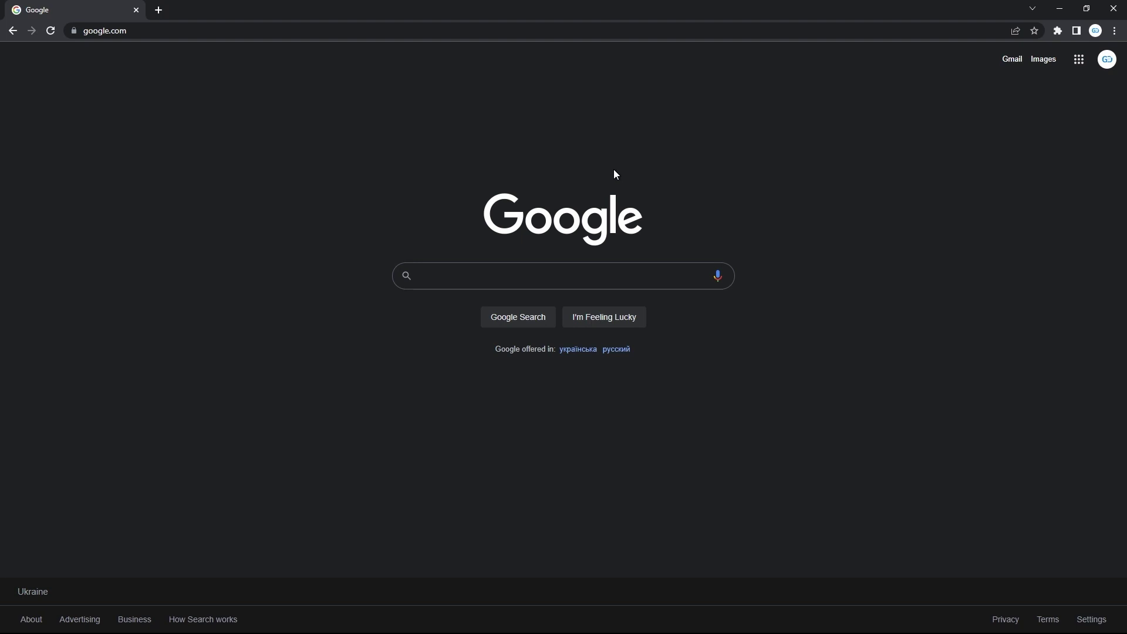
Go to drive.google.com and open the New menu in My Drive.
key(ctrl+l)
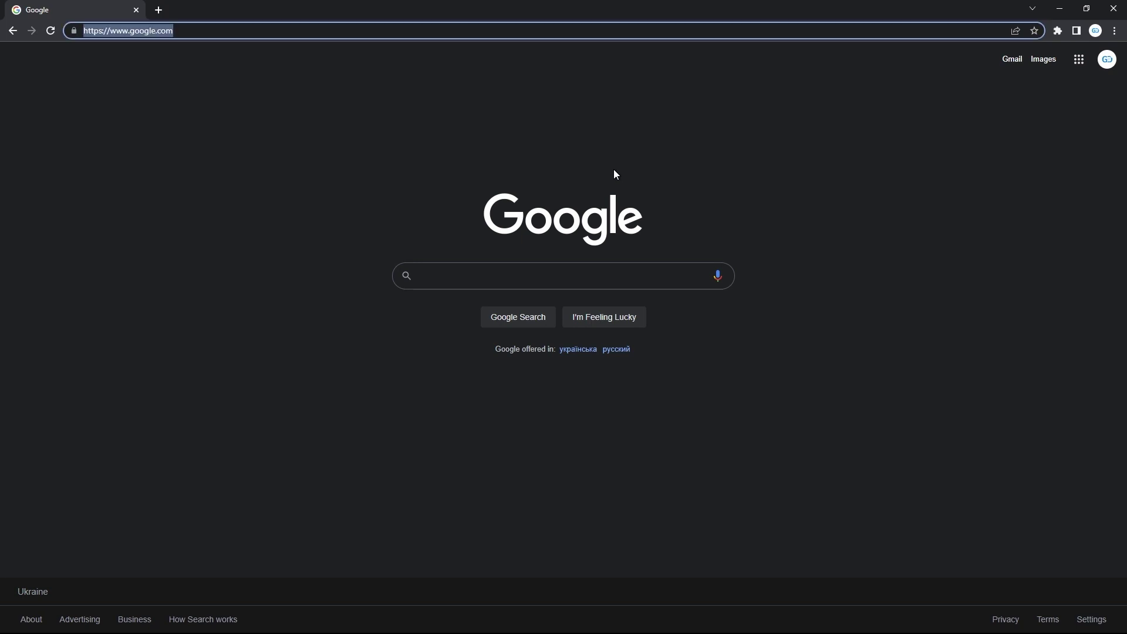
text(drive.google.com)
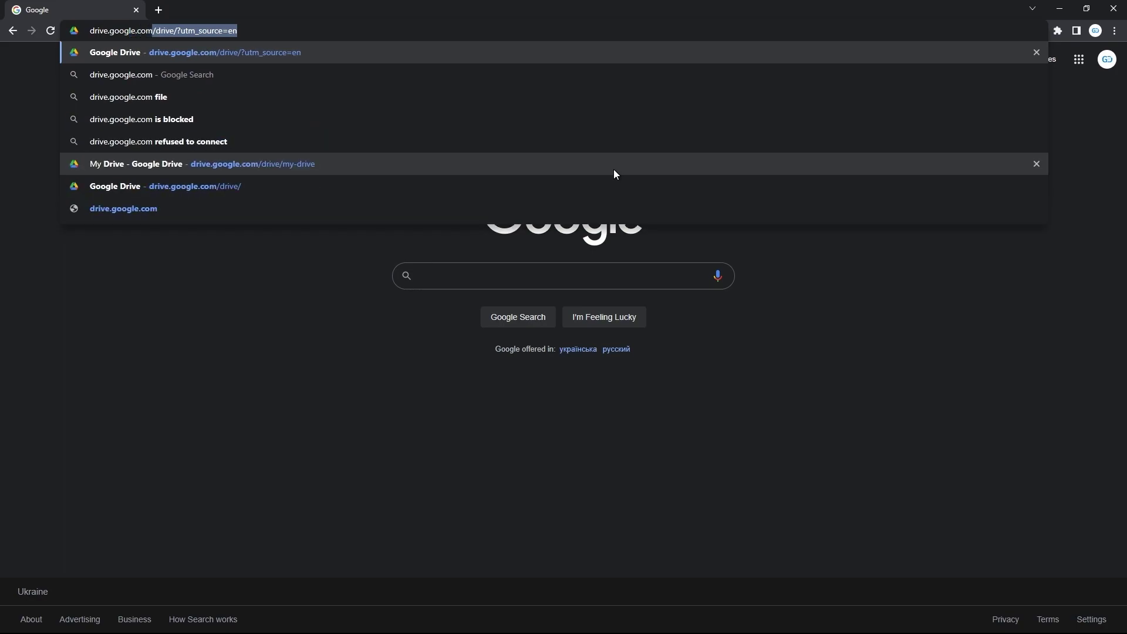
key(Delete)
key(Return)
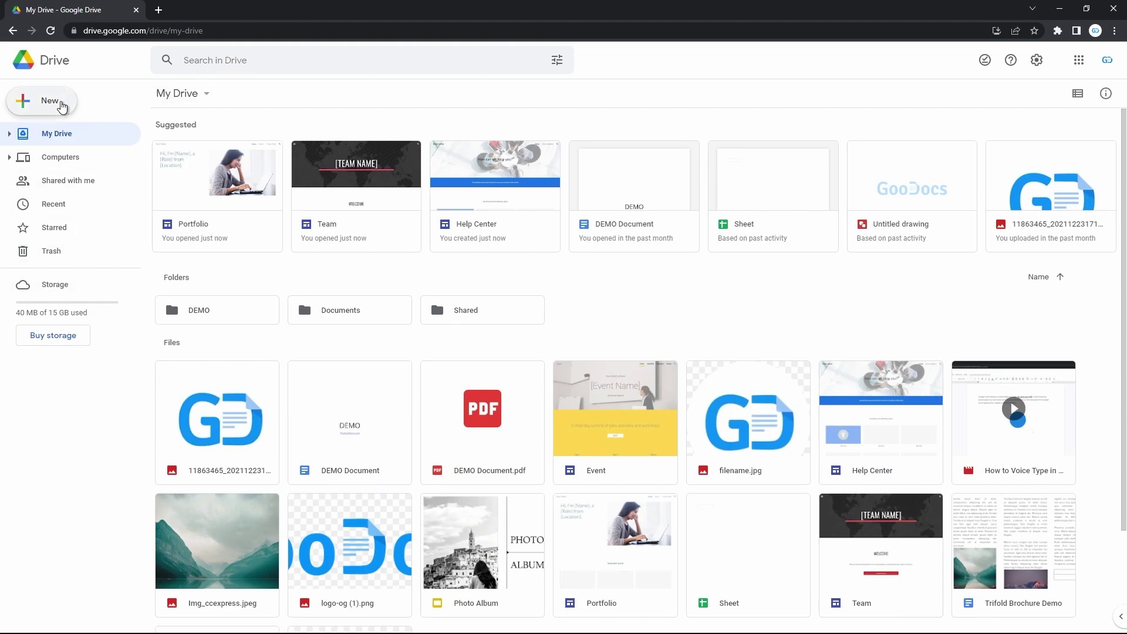
click(62, 106)
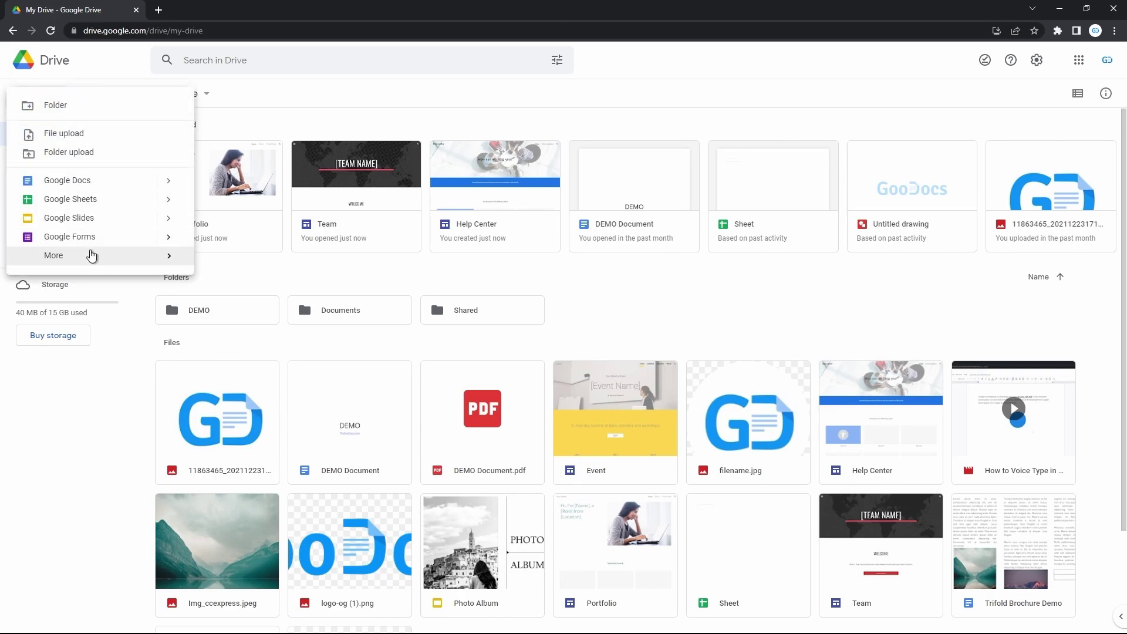
Create a new blank site via New > More > Google Sites and scroll through the editor.
mouse_move(94, 261)
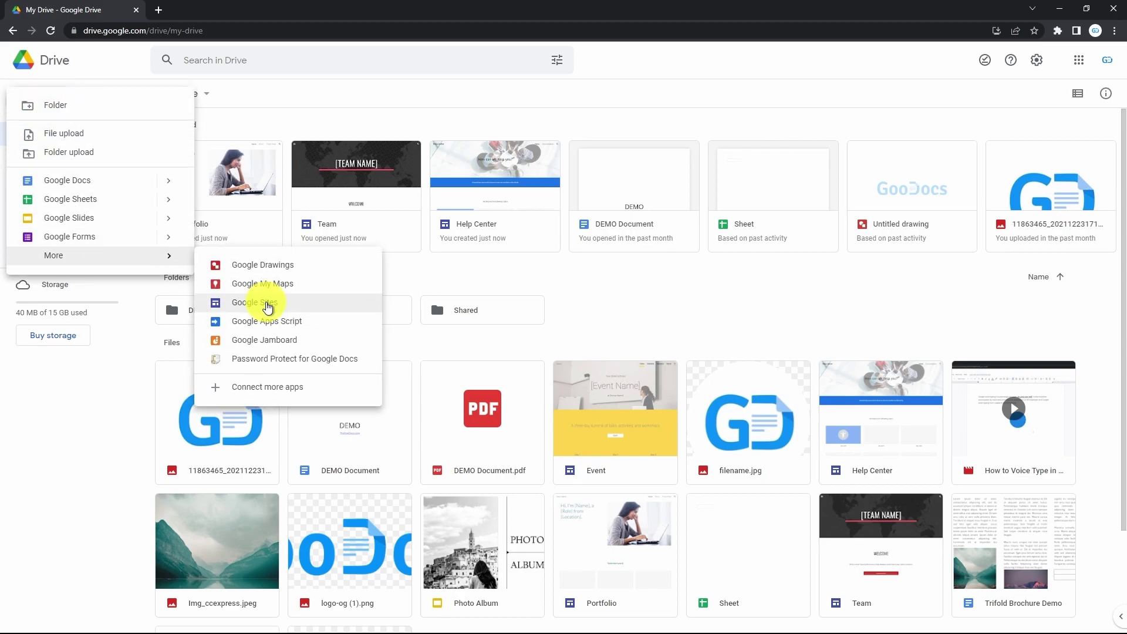
click(268, 304)
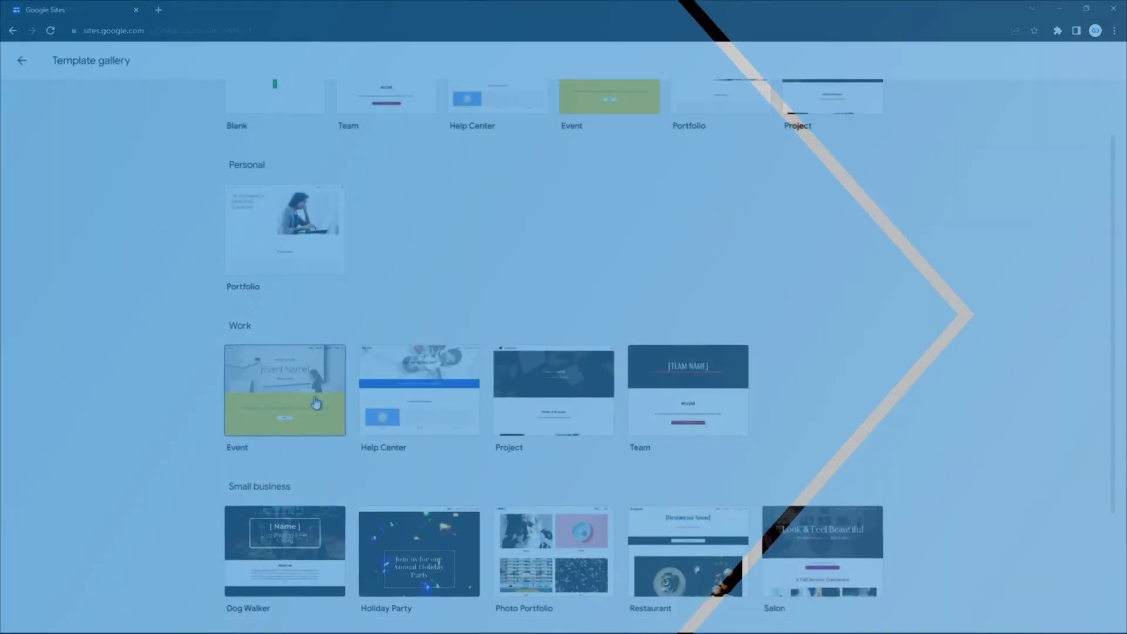
scroll(311, 410, down, 3)
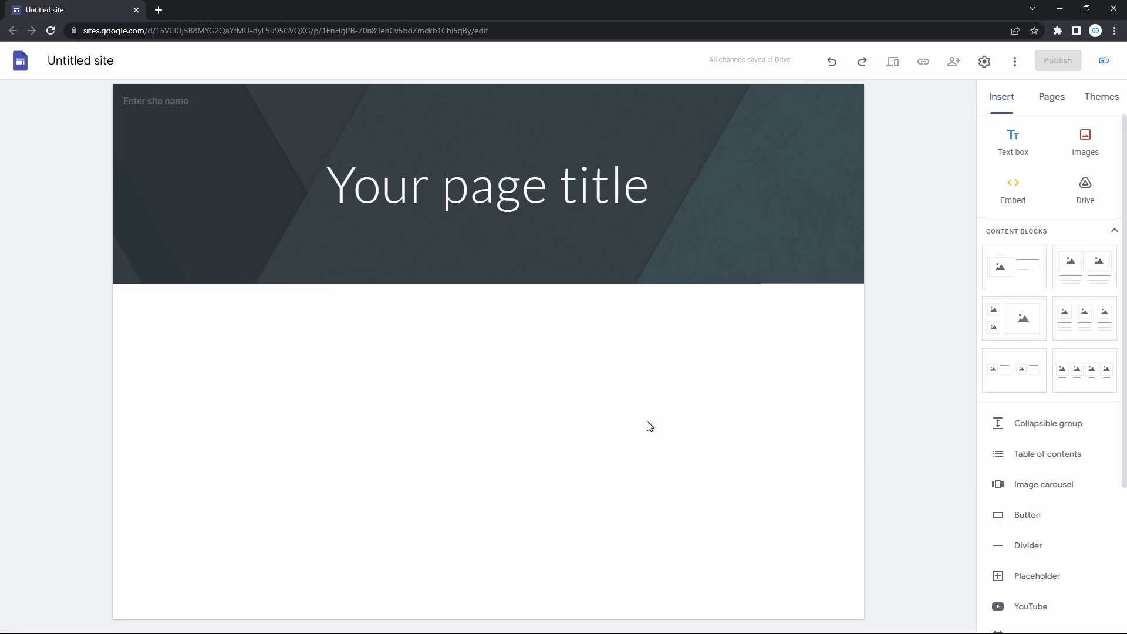
scroll(1020, 485, down, 3)
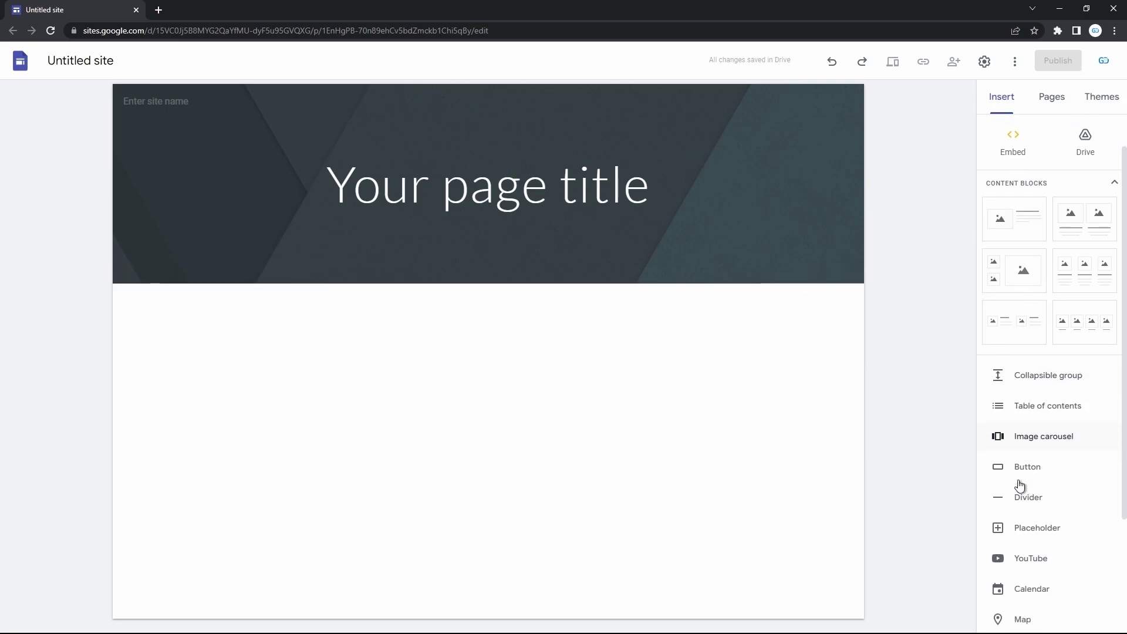
scroll(1019, 485, up, 3)
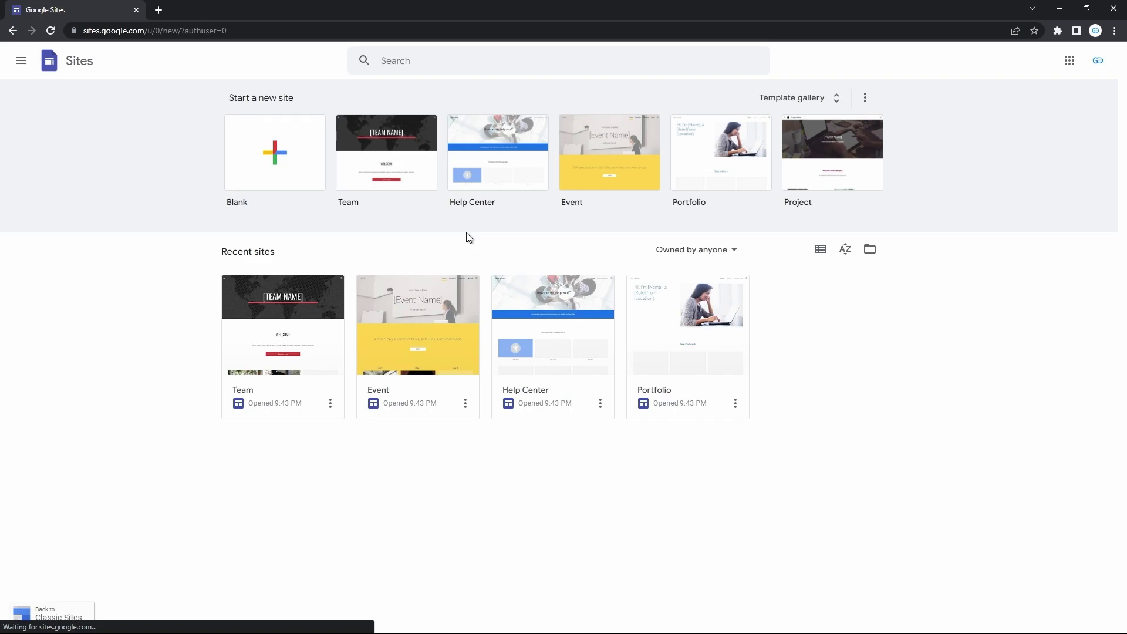
Scroll through the template gallery categories and start a site from the Personal Portfolio template.
click(770, 105)
scroll(580, 374, down, 1)
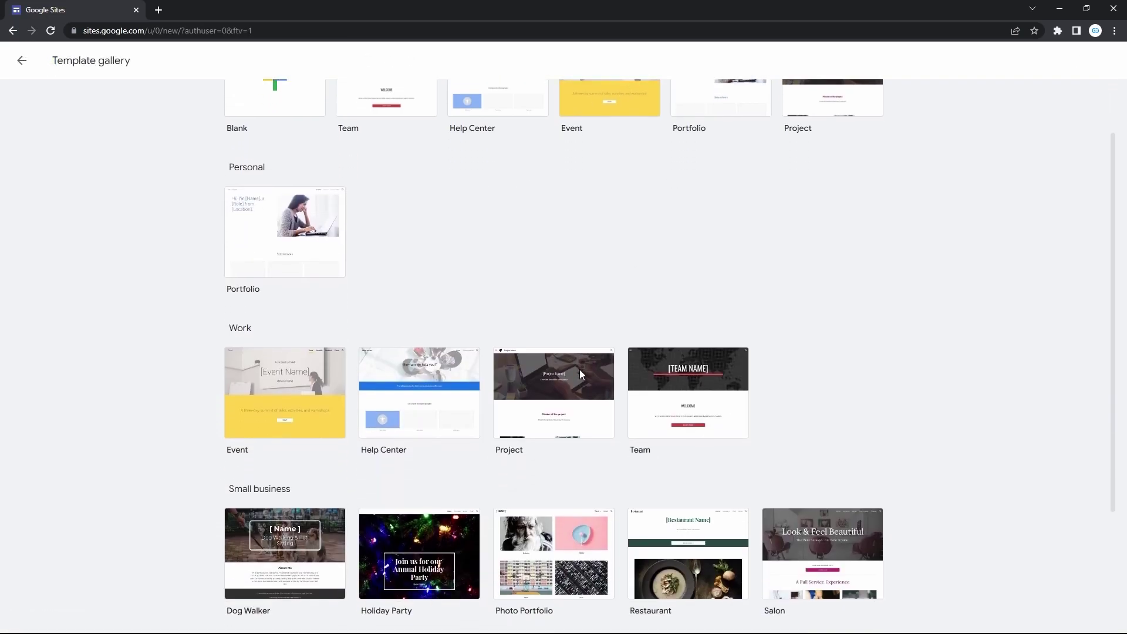
scroll(579, 368, down, 2)
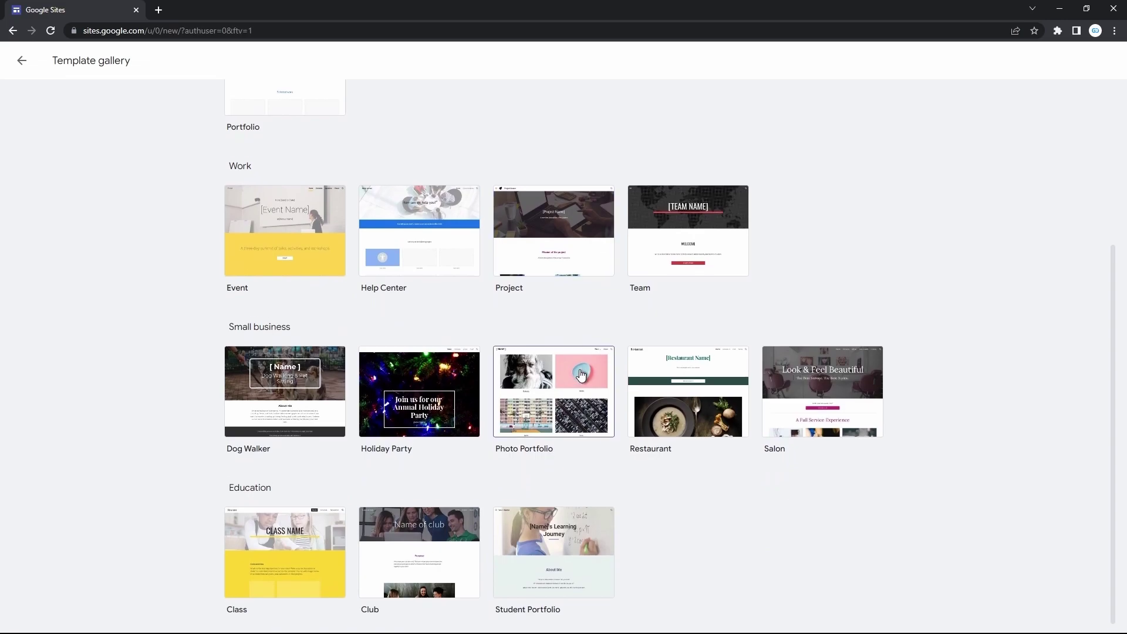
scroll(581, 375, up, 3)
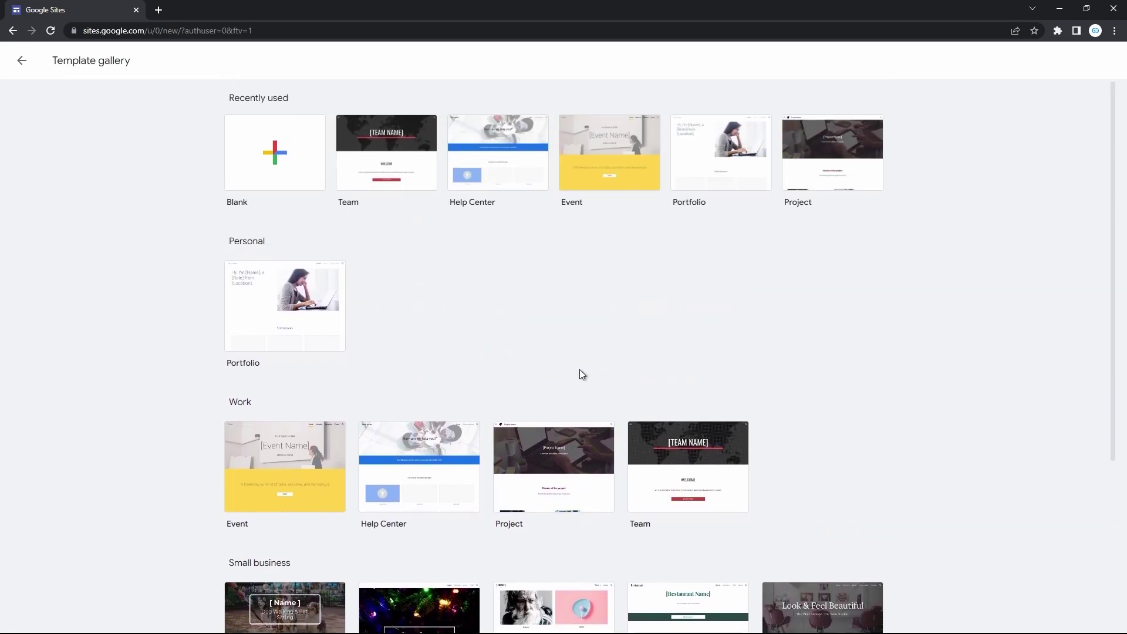
scroll(581, 374, down, 1)
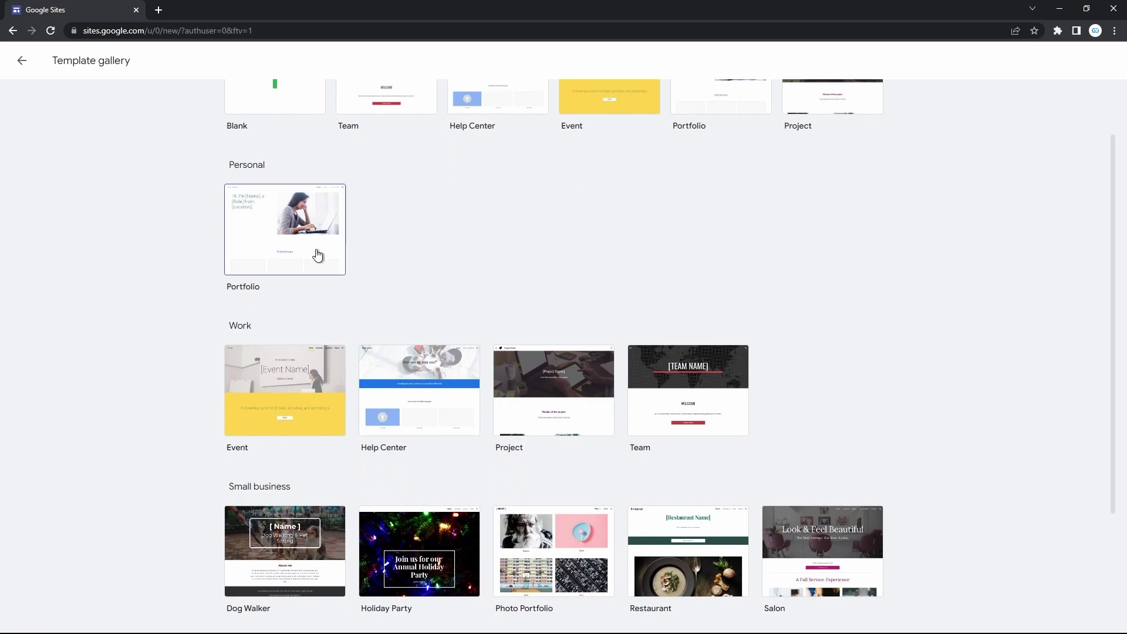
scroll(315, 400, down, 2)
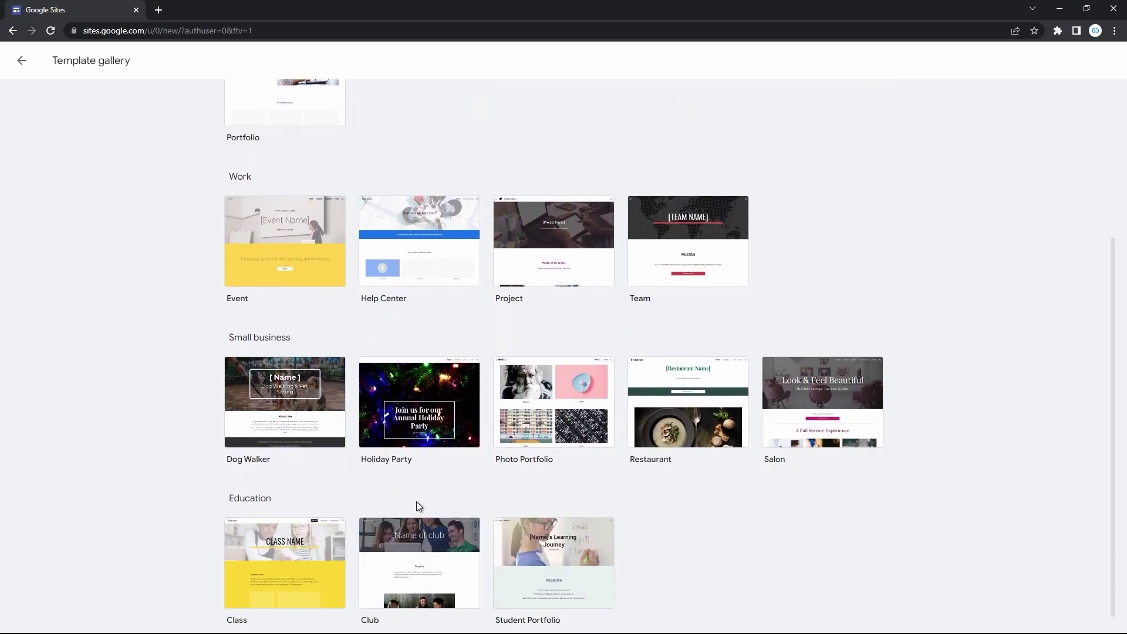
scroll(419, 505, up, 2)
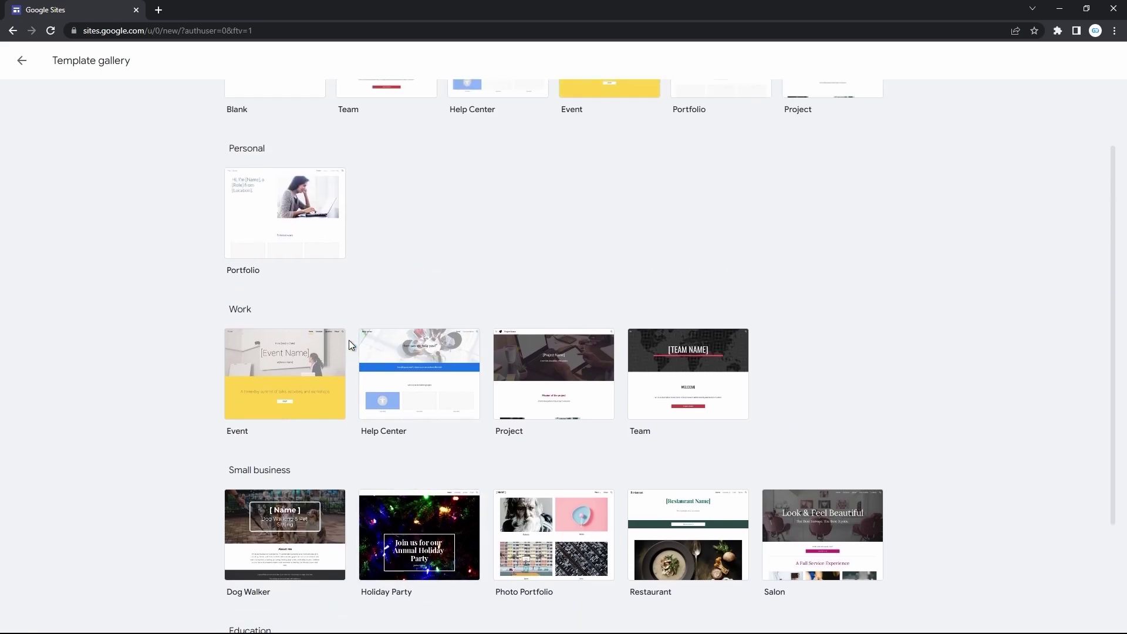
click(326, 253)
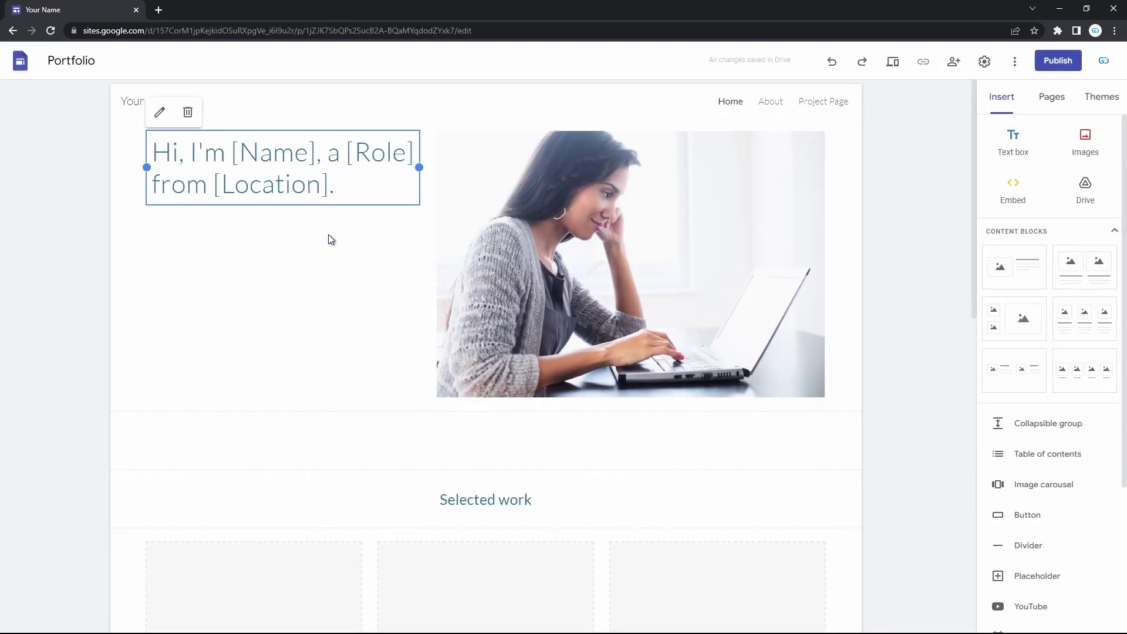
Replace the name, role and location placeholders after 'Hi, I'm' with the owner's first name.
click(352, 175)
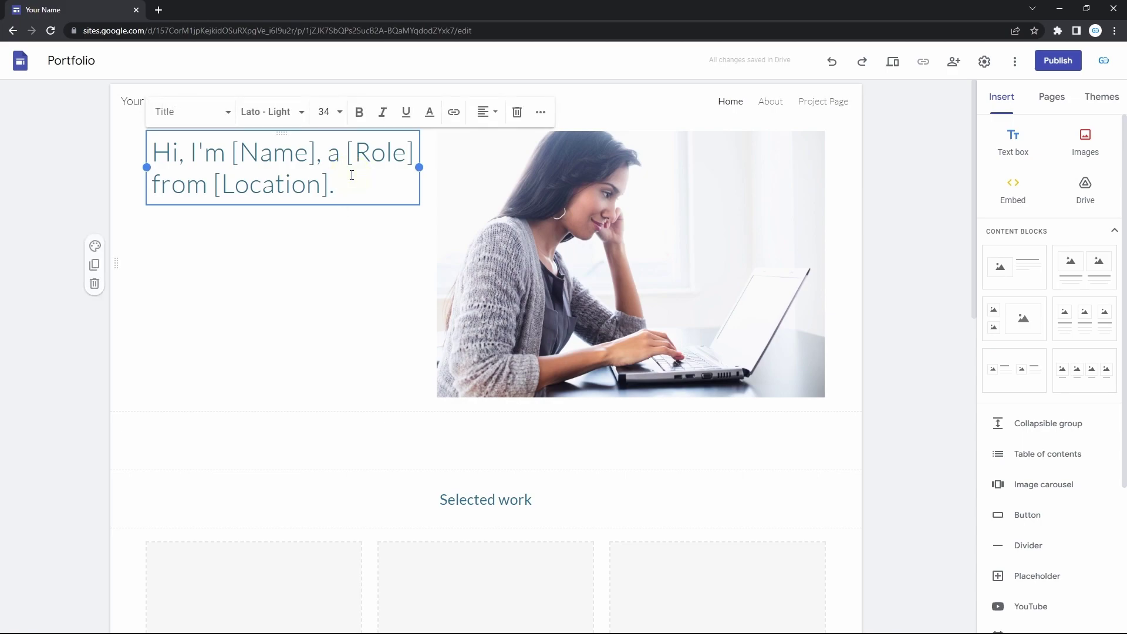
drag(352, 175, 256, 166)
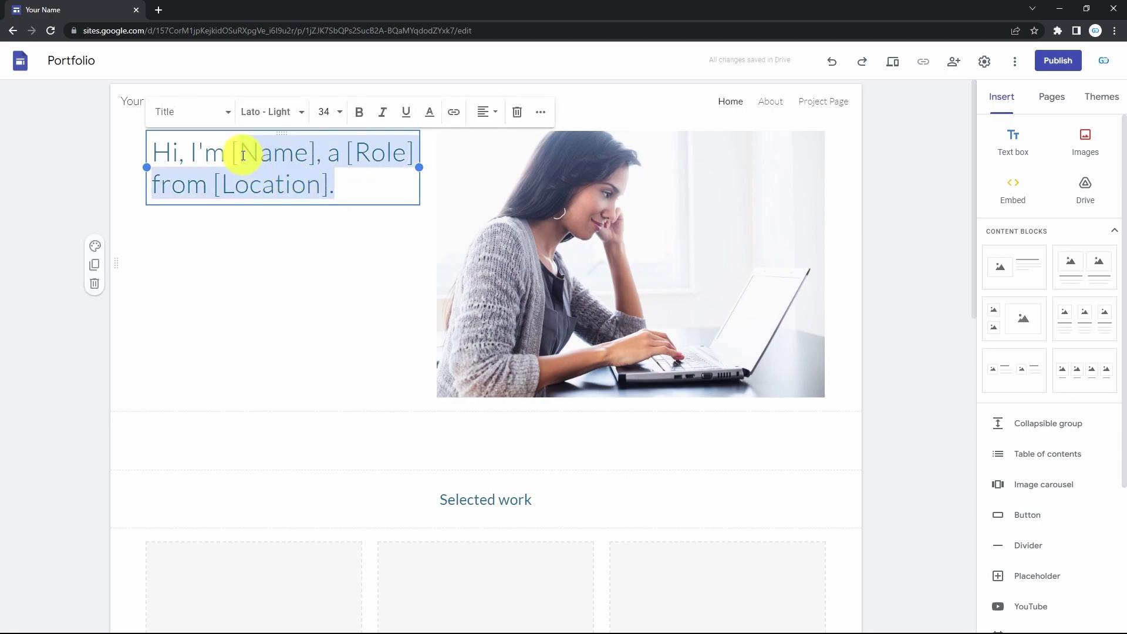
text(Danie)
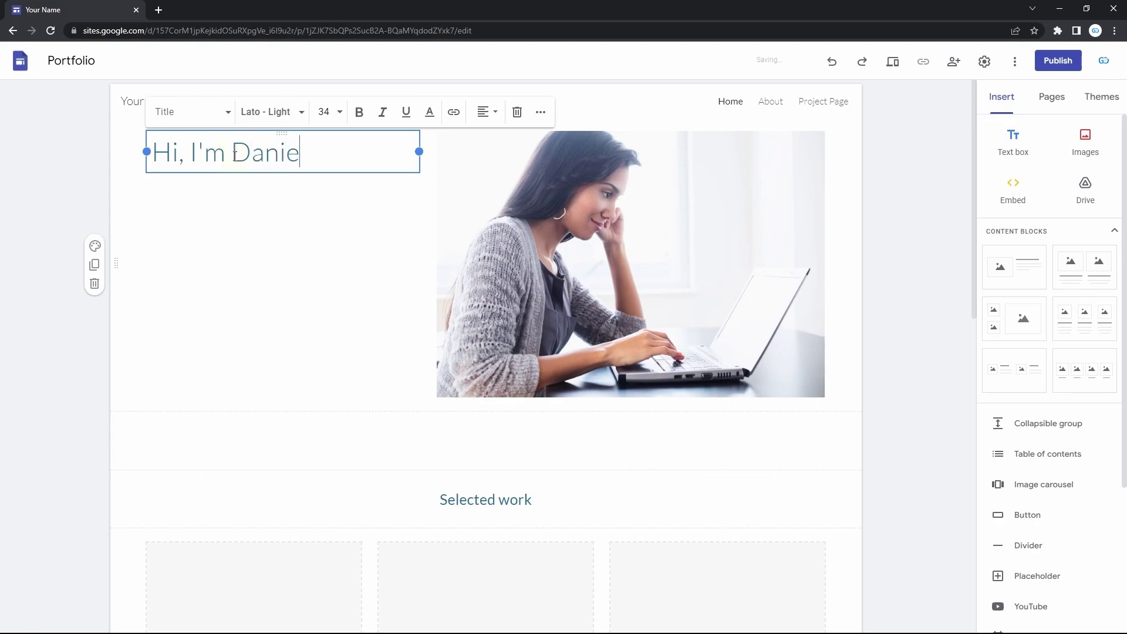
scroll(493, 478, down, 3)
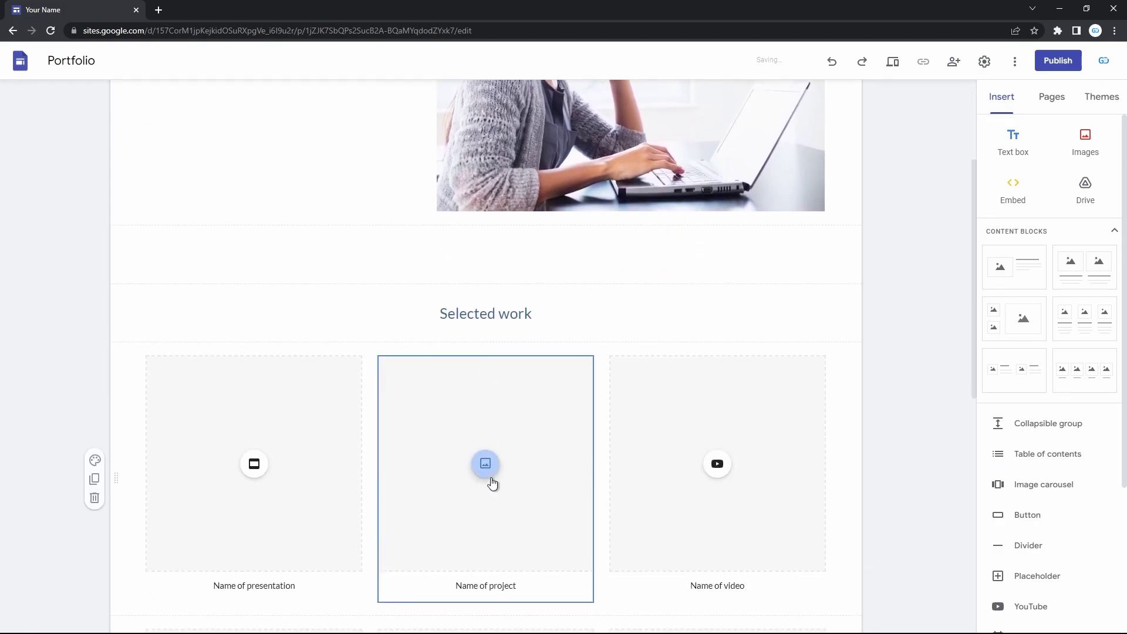
click(505, 317)
click(586, 189)
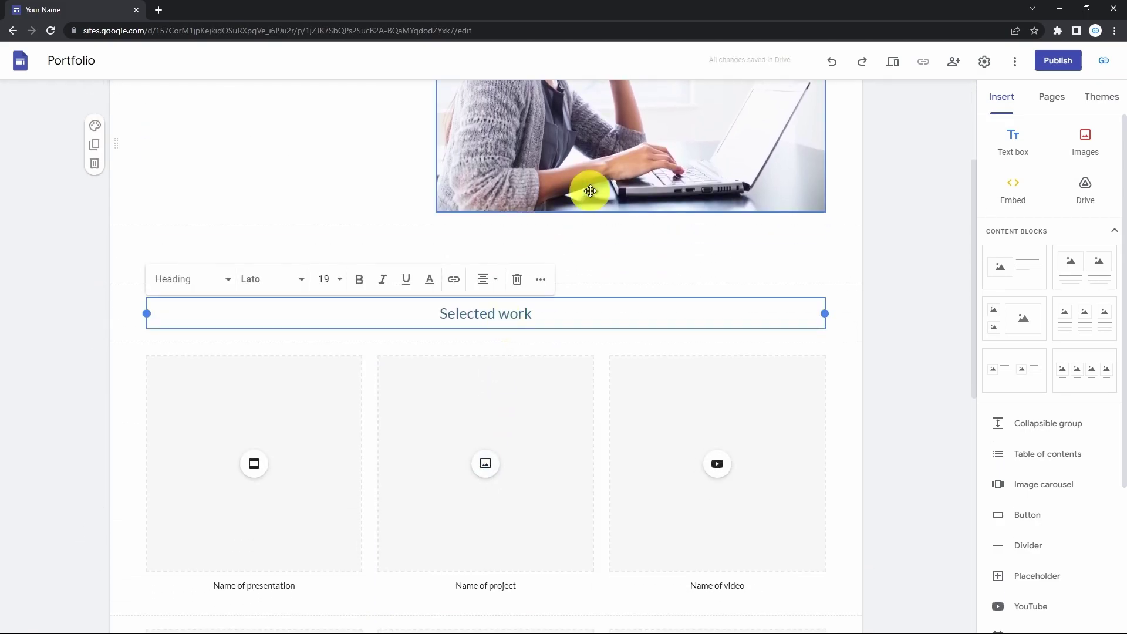
scroll(490, 476, down, 2)
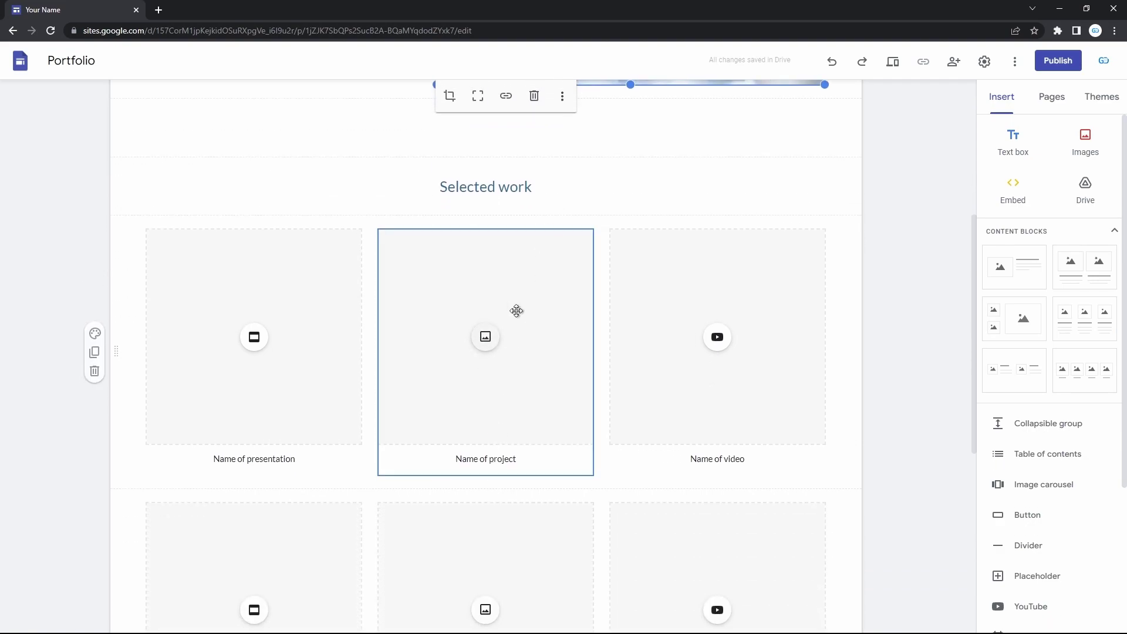
scroll(495, 369, down, 3)
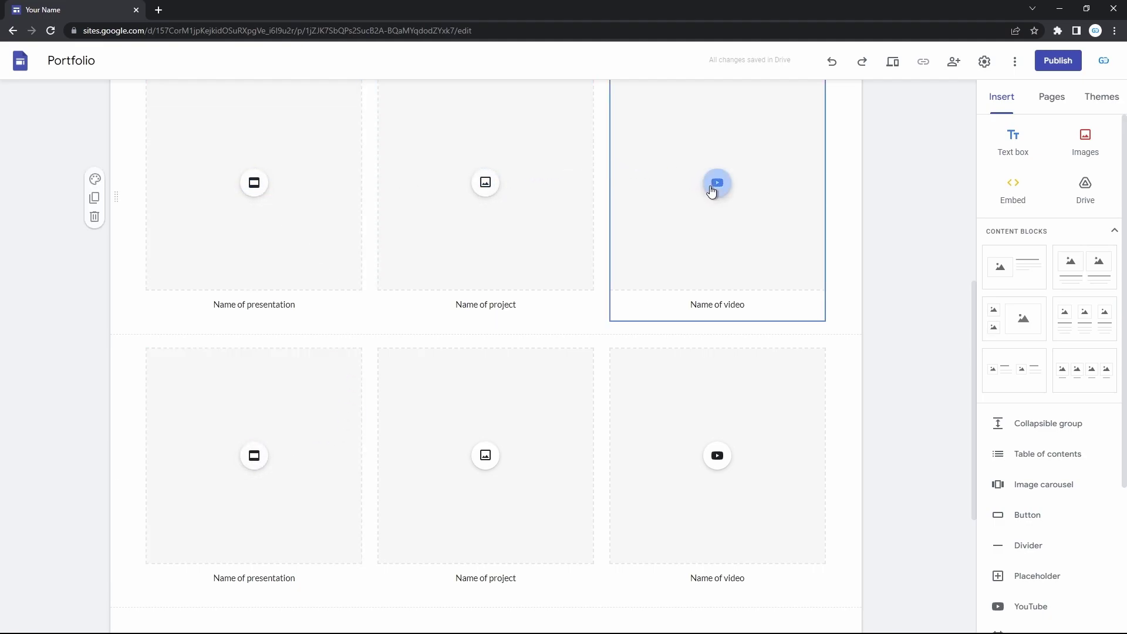
scroll(685, 287, down, 2)
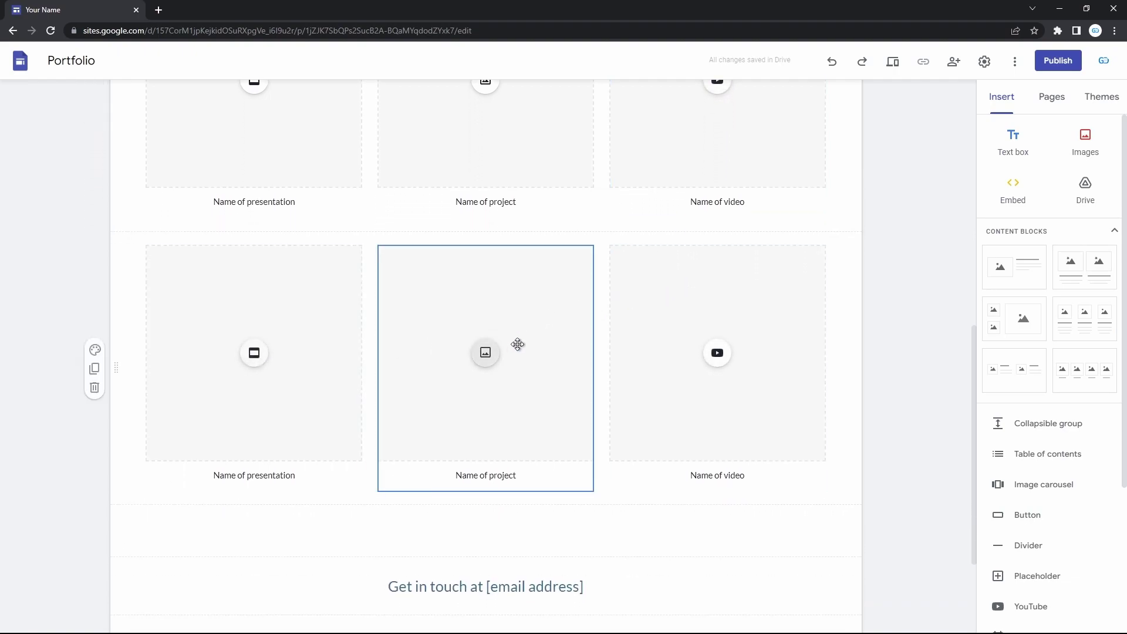
scroll(697, 352, down, 2)
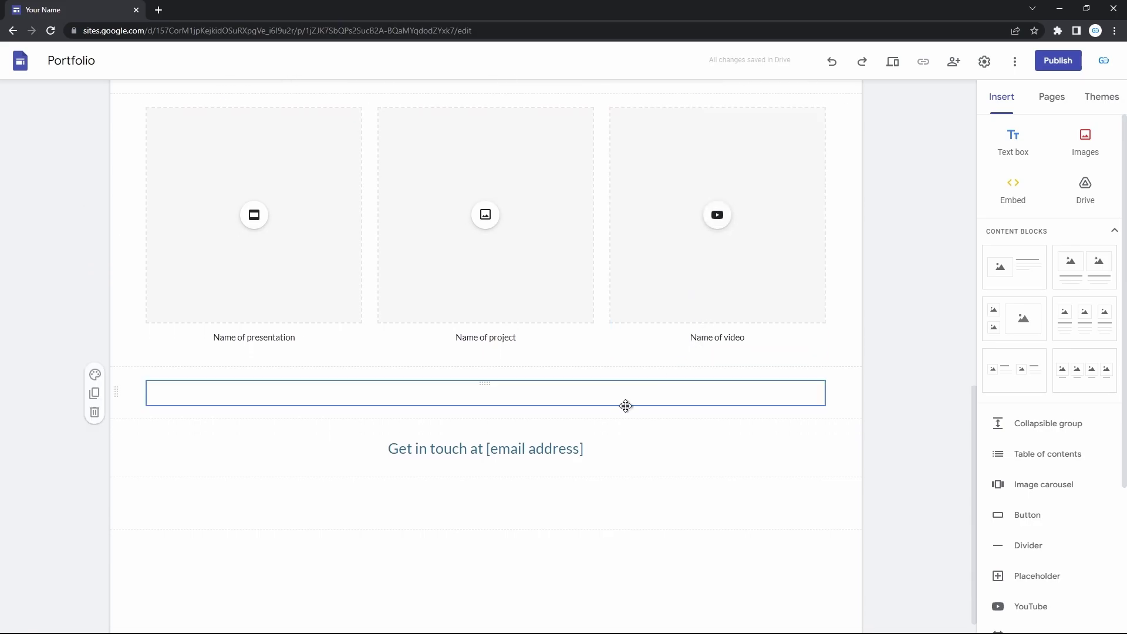
scroll(542, 451, up, 10)
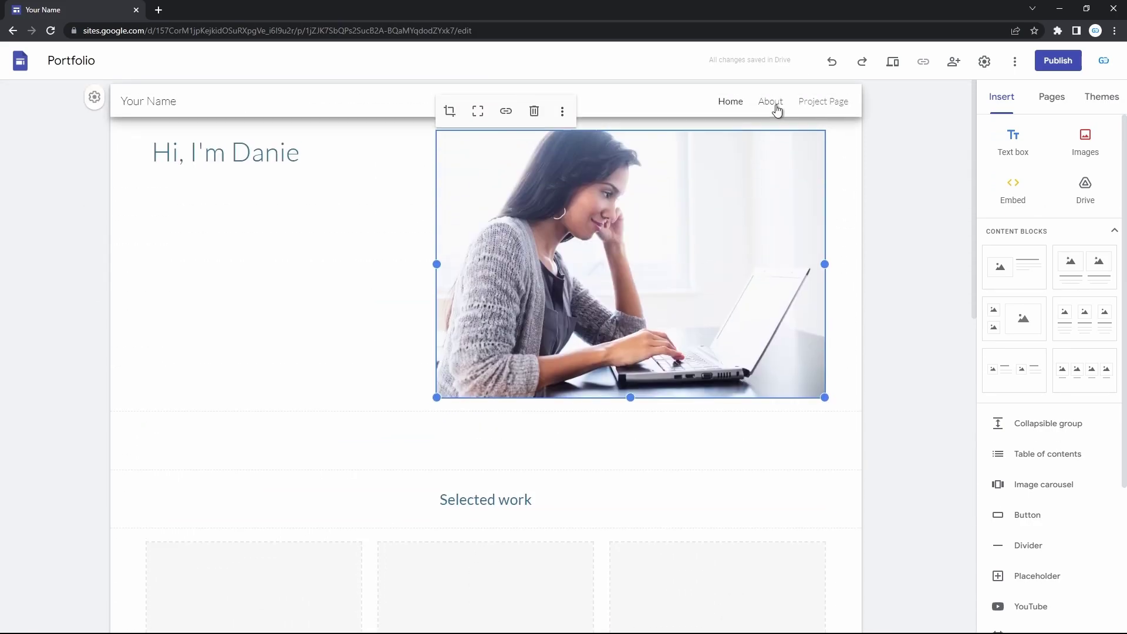
Preview the portfolio's About page, scrolling down through its content.
click(771, 103)
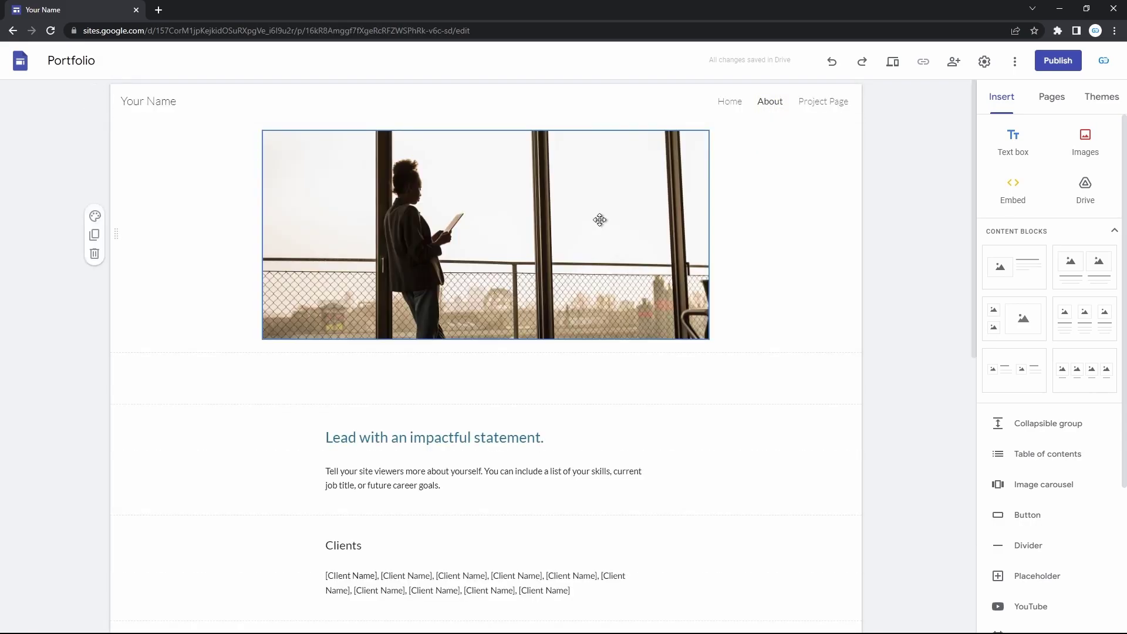
scroll(600, 219, down, 2)
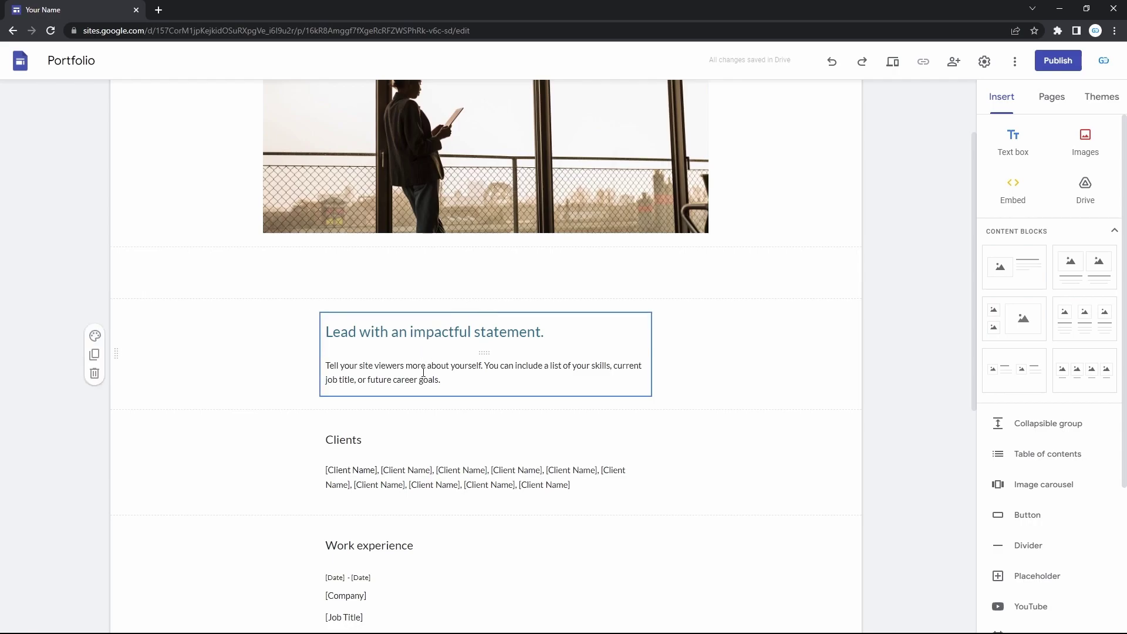
scroll(419, 451, down, 2)
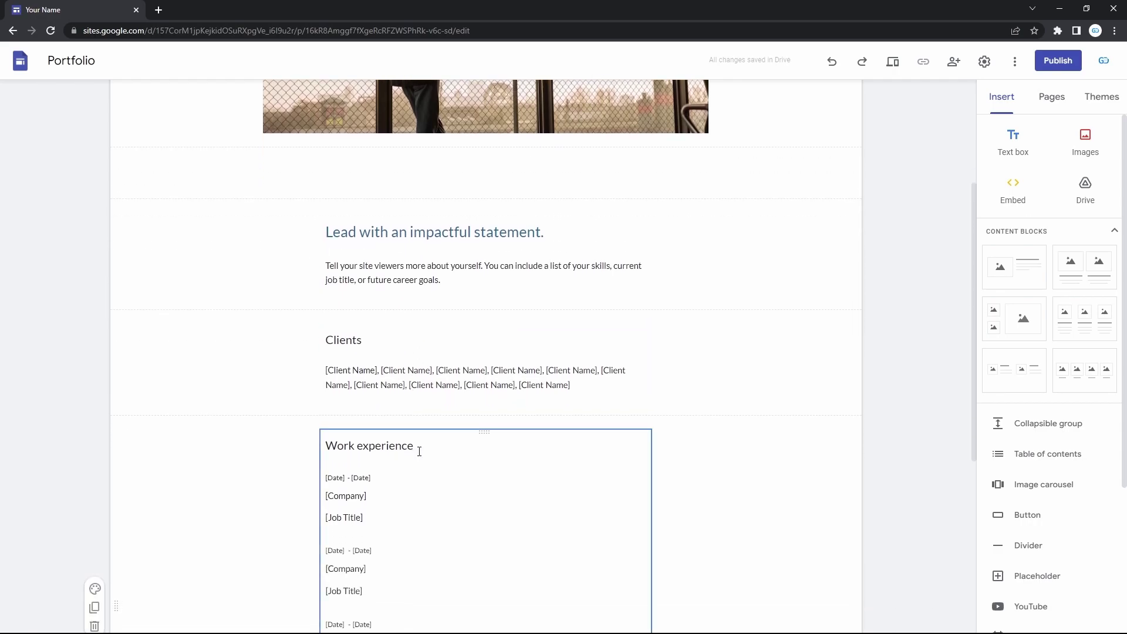
scroll(435, 360, down, 2)
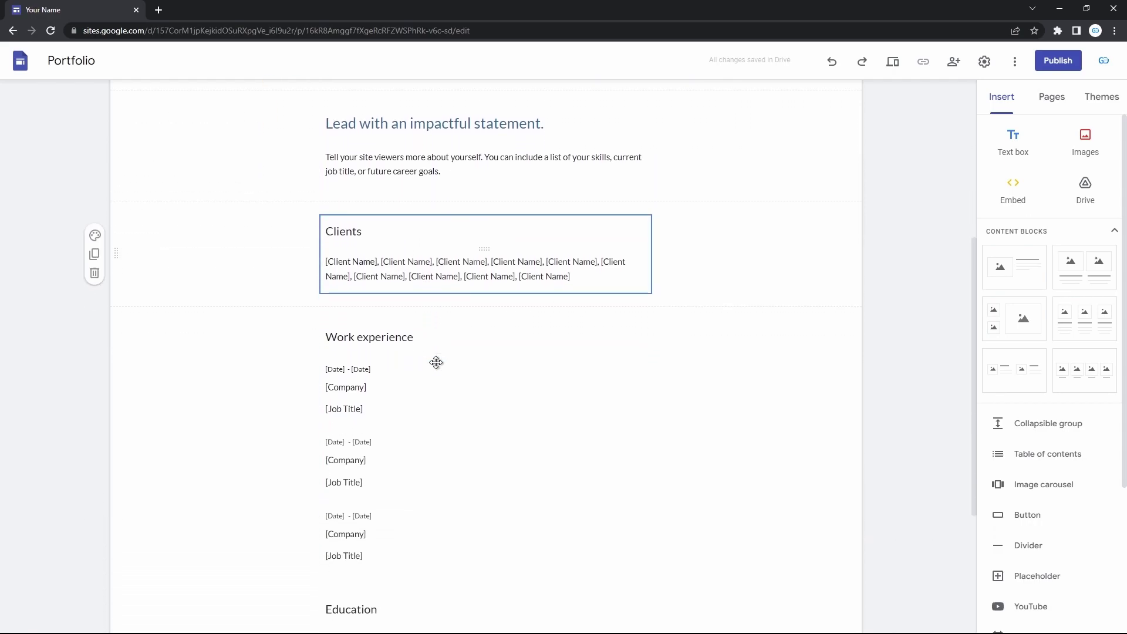
scroll(435, 361, down, 3)
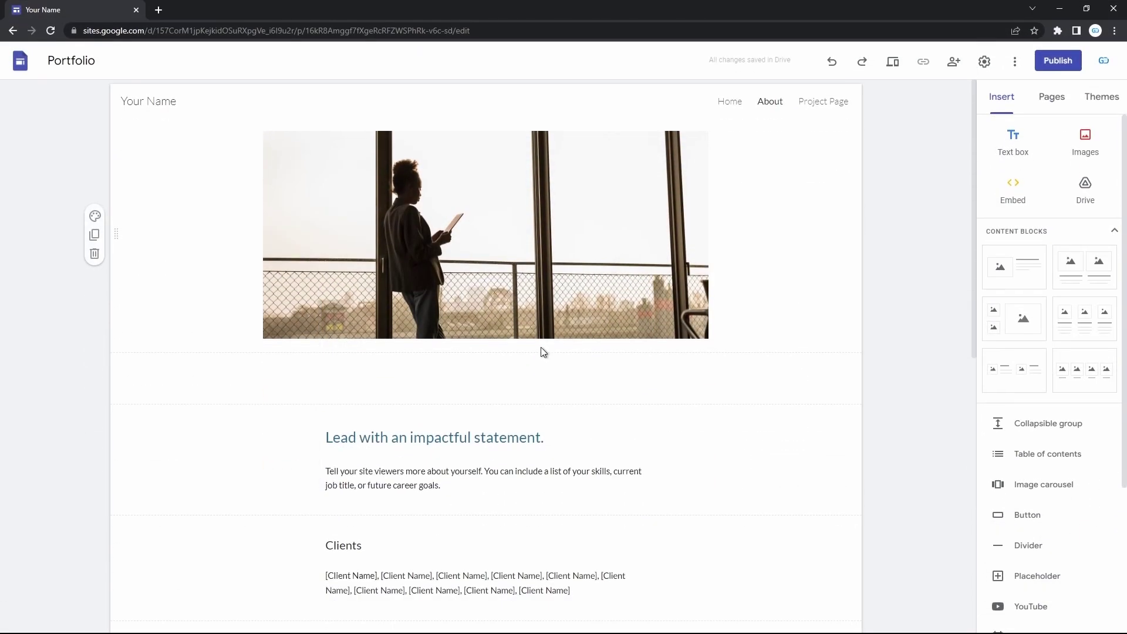
Open the Project Page and look over its [Project Name] title and photo grid.
click(821, 105)
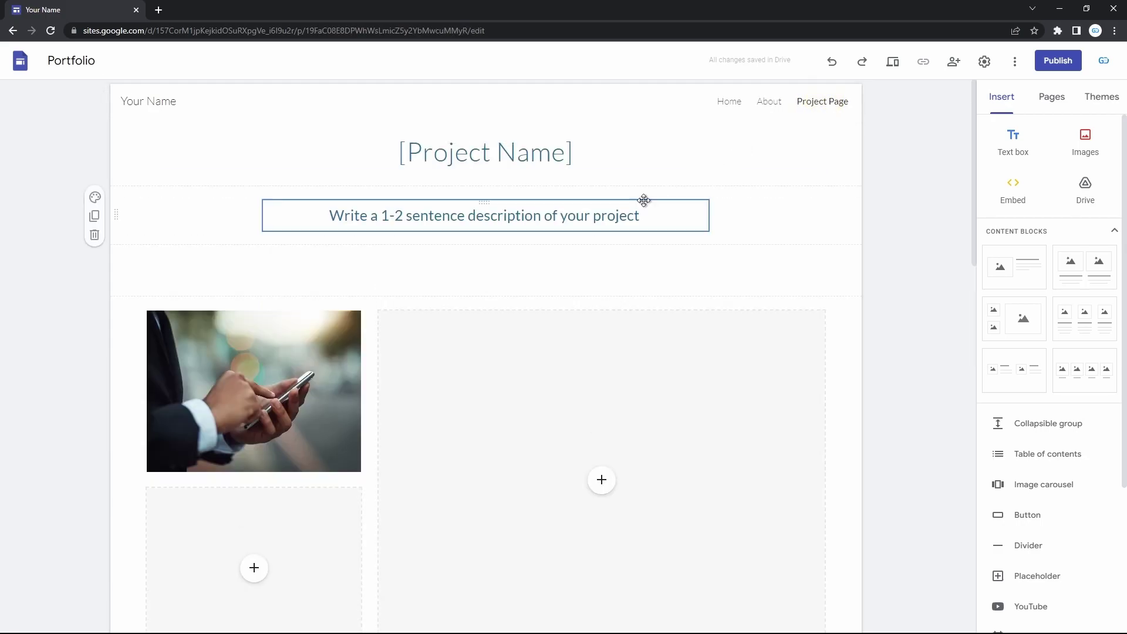
scroll(644, 201, down, 2)
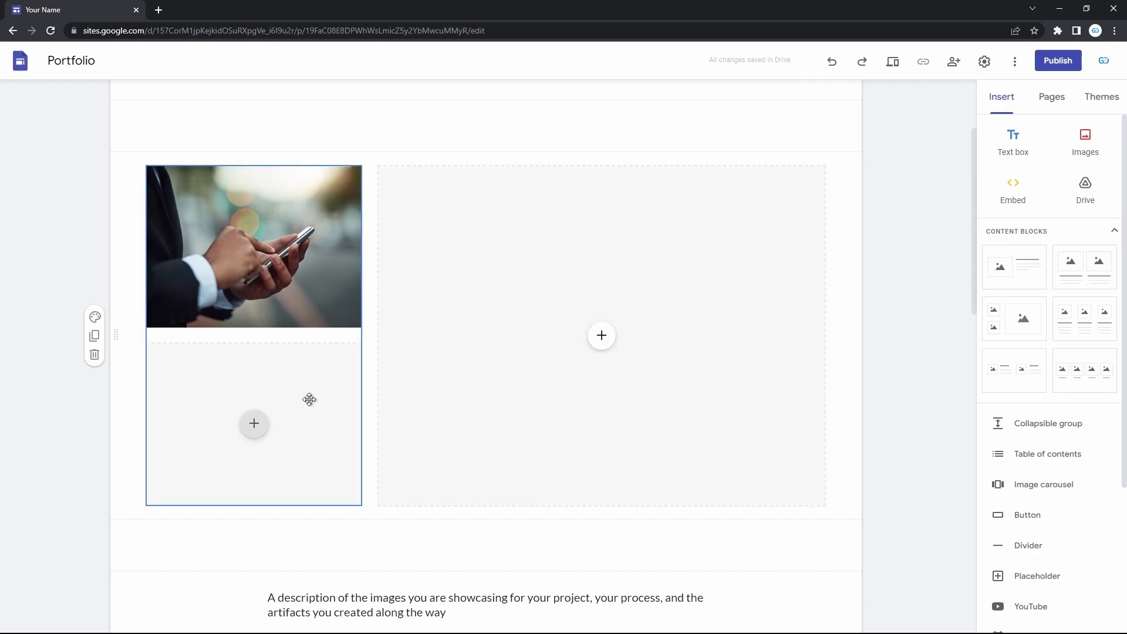
scroll(703, 411, up, 2)
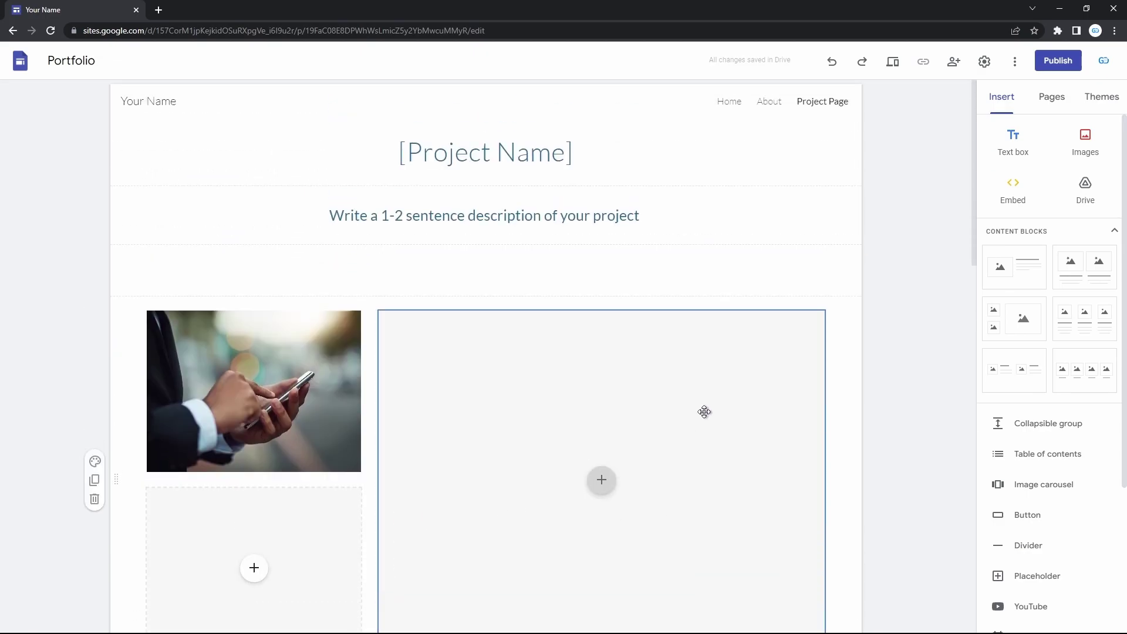
Duplicate Project Page from the Pages panel and name the copy 'Project 2'.
click(1050, 104)
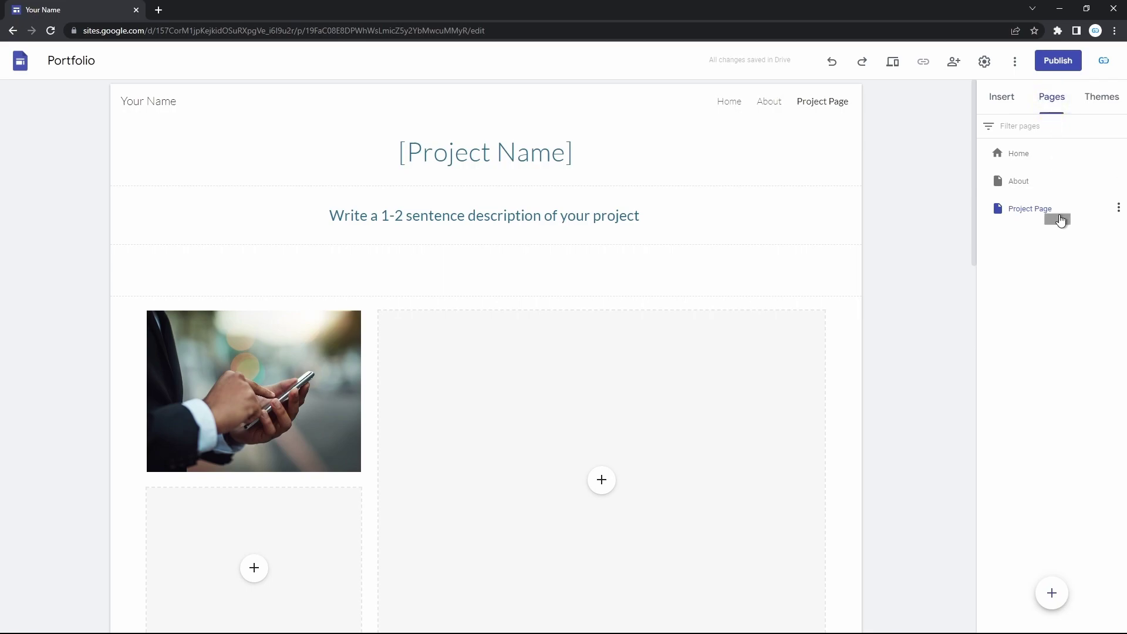
click(1118, 210)
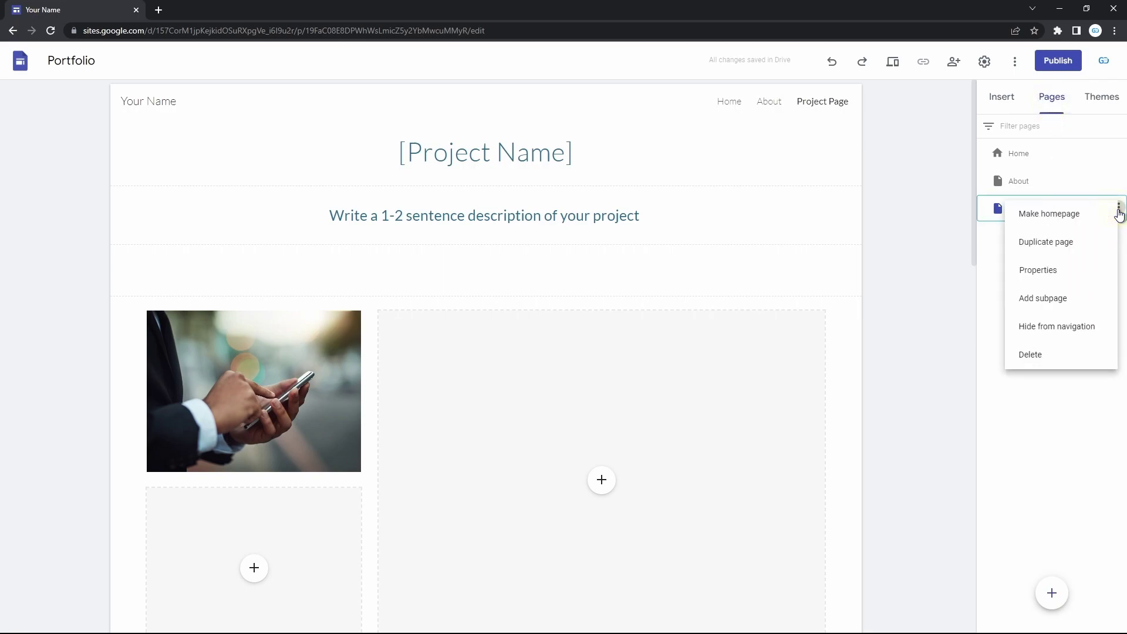
click(1081, 245)
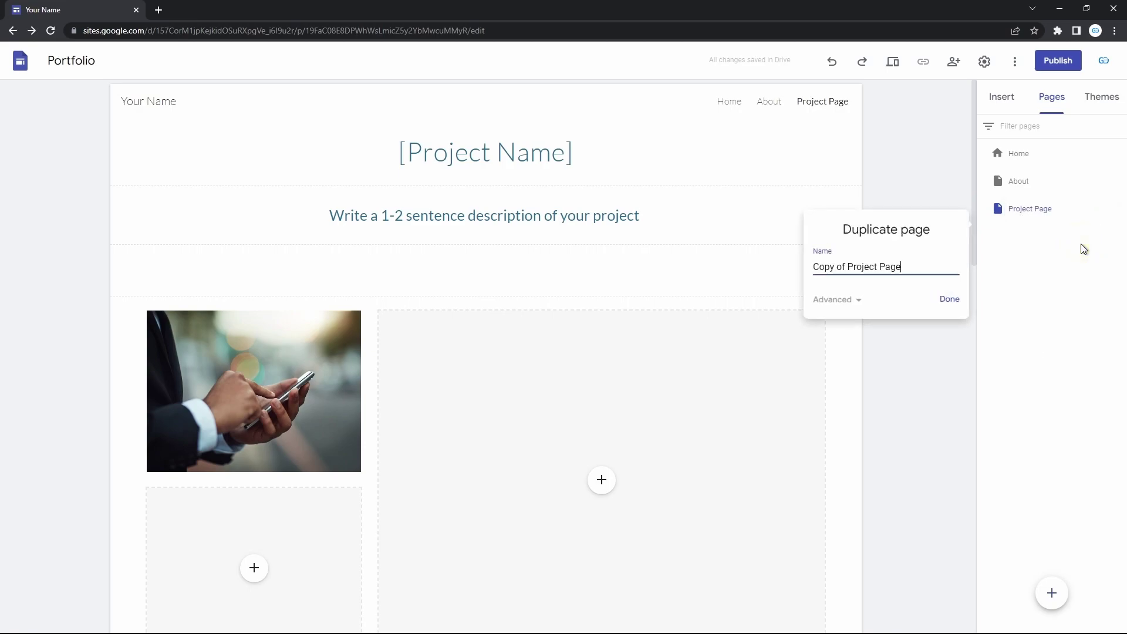
key(ctrl+a)
text(P)
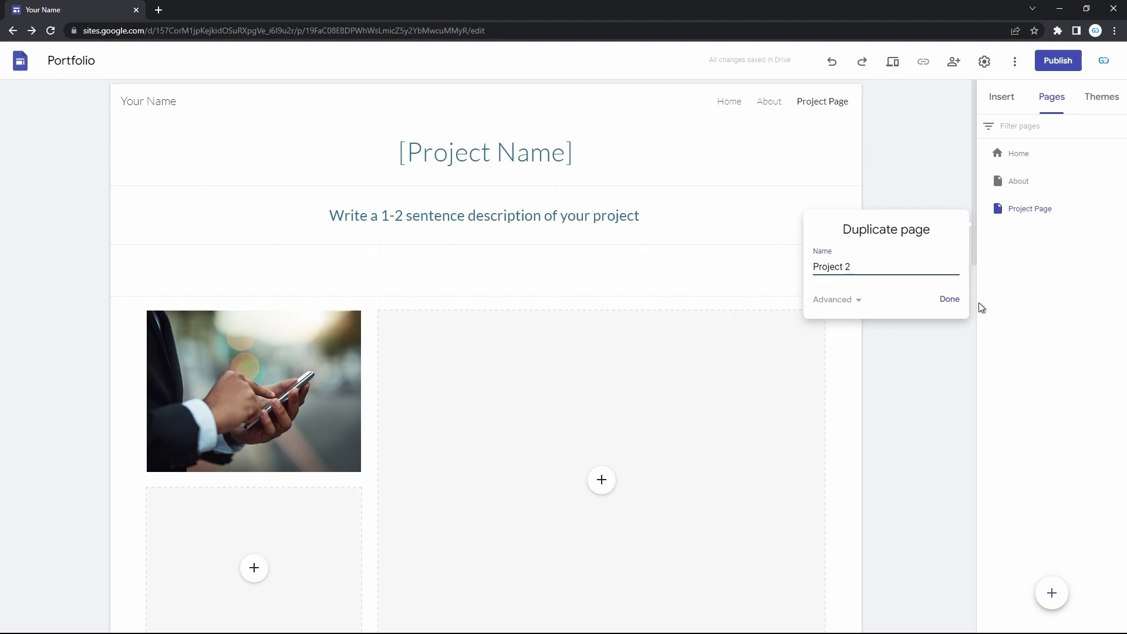
click(949, 301)
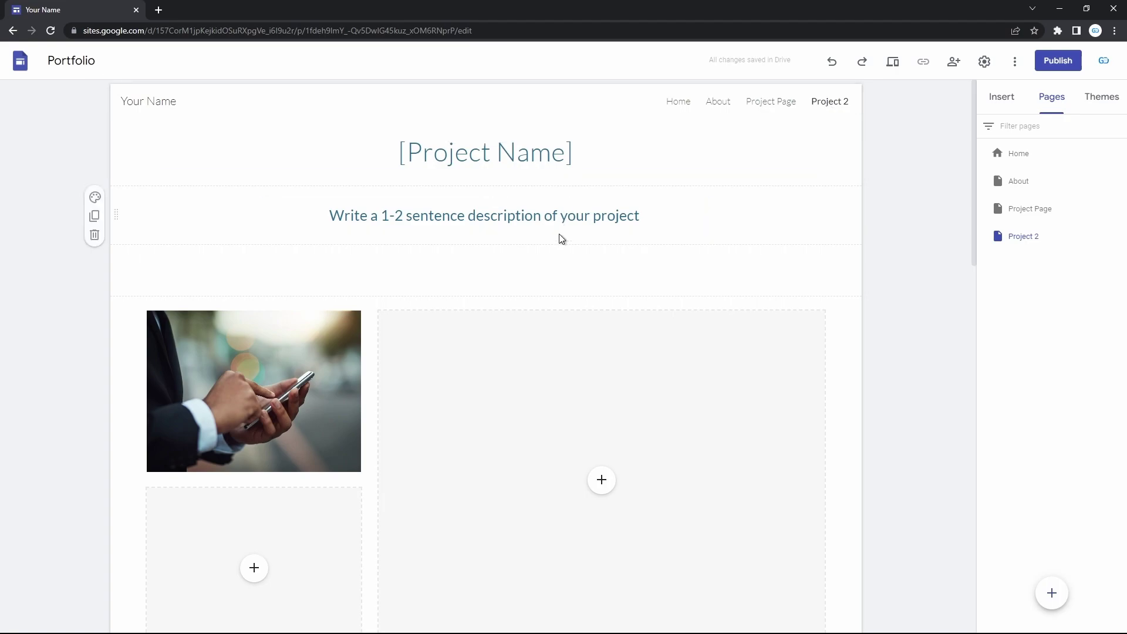
Delete Project 2's image-description text section and the empty section left behind.
scroll(312, 359, down, 3)
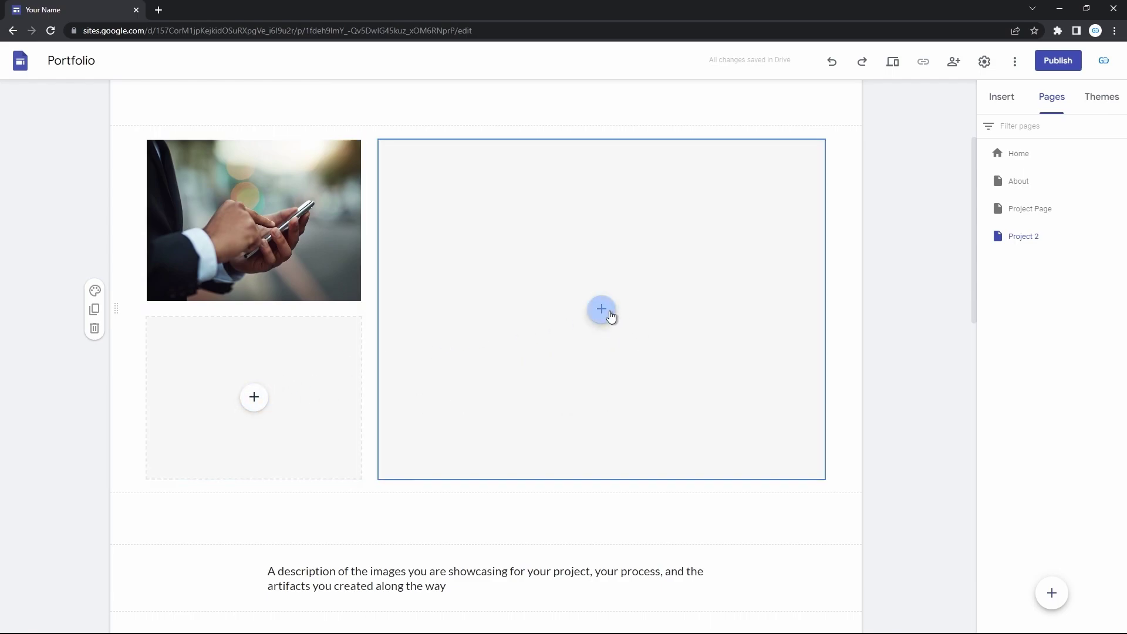
scroll(611, 316, down, 5)
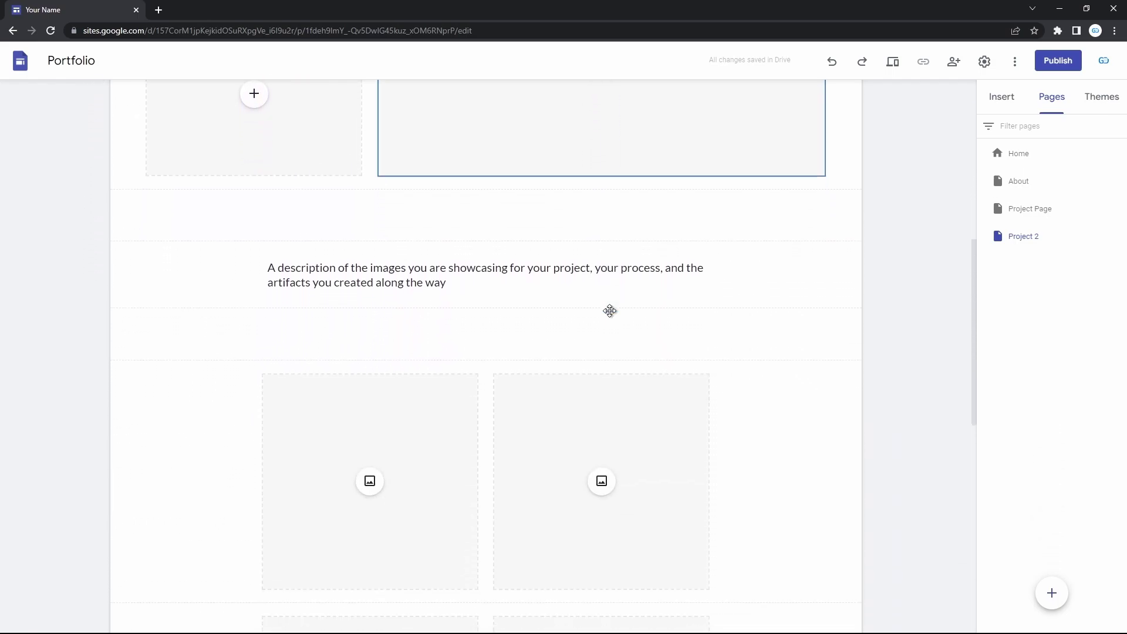
scroll(610, 315, up, 4)
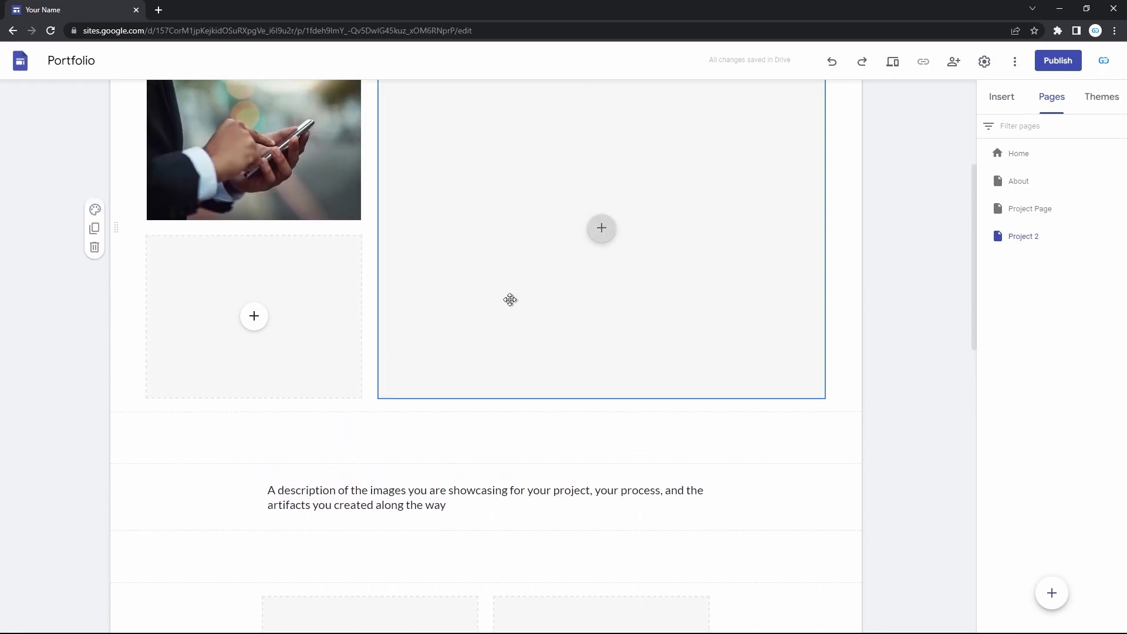
scroll(631, 257, down, 4)
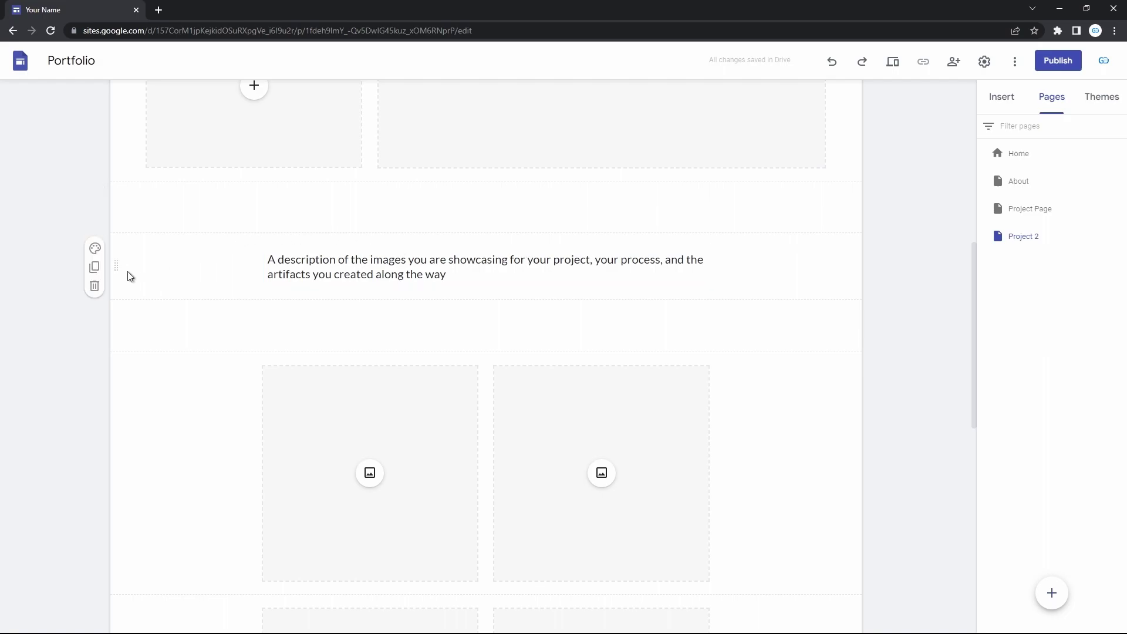
click(95, 286)
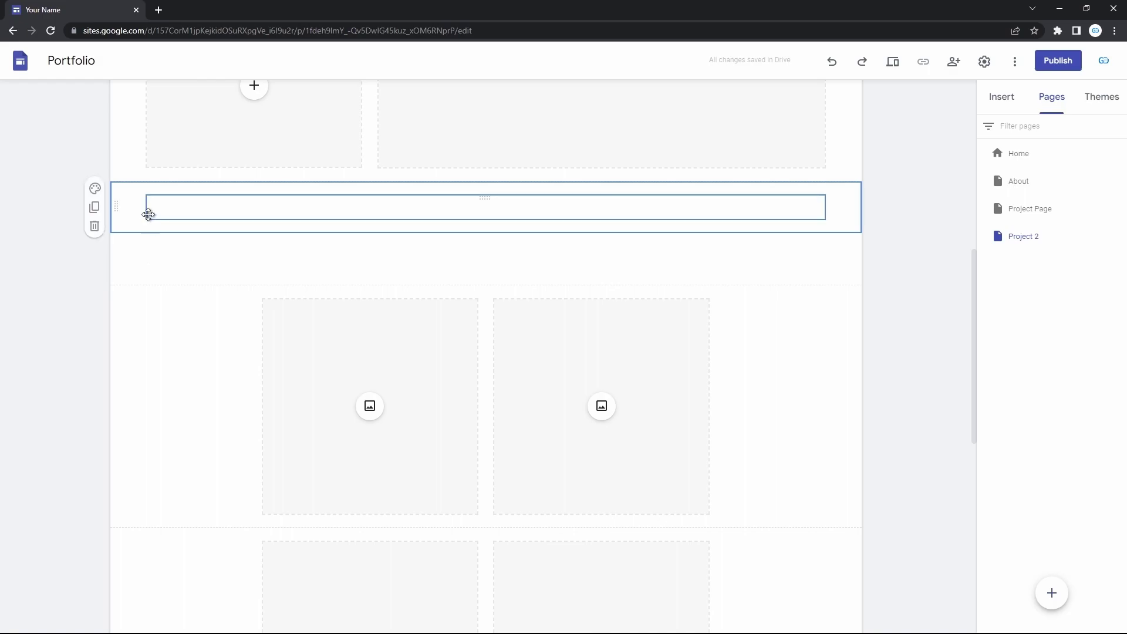
click(95, 227)
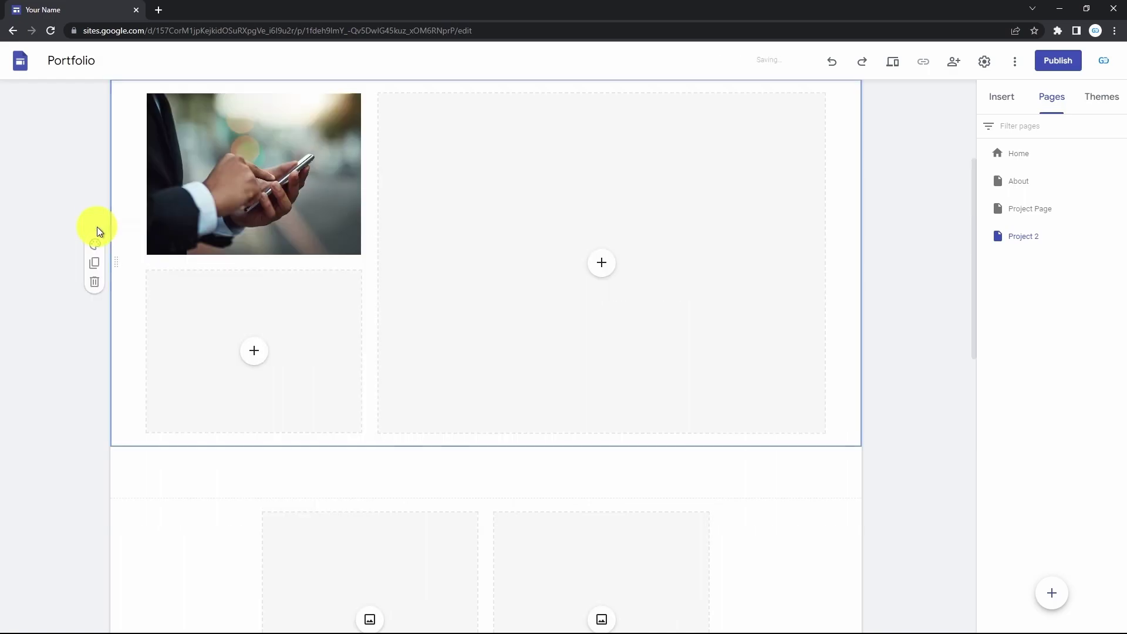
scroll(425, 400, down, 6)
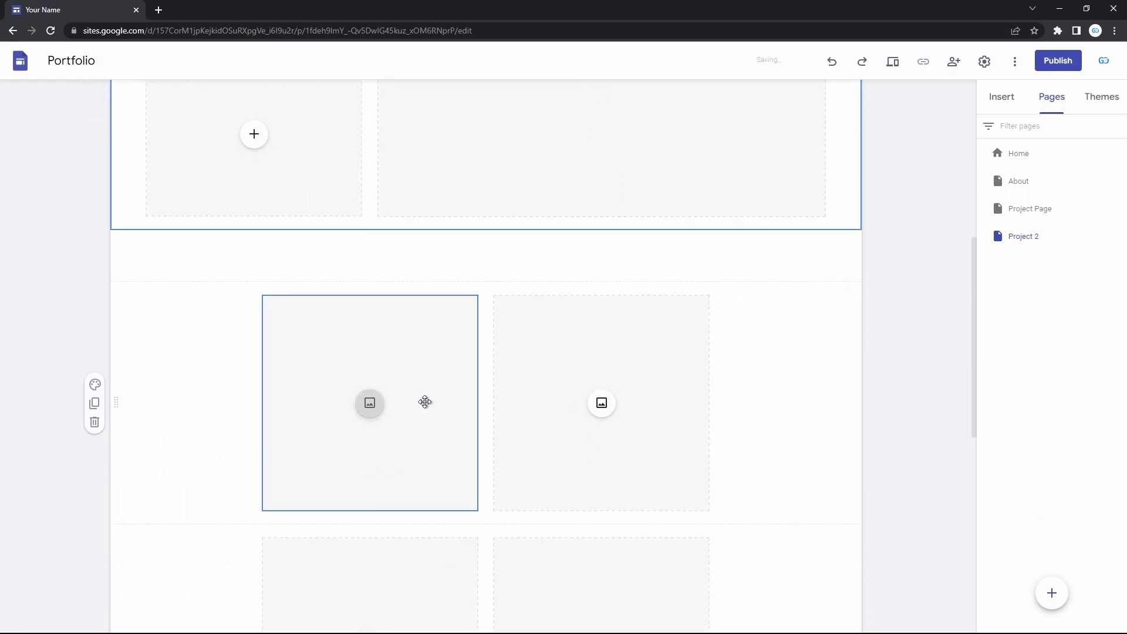
scroll(424, 401, down, 5)
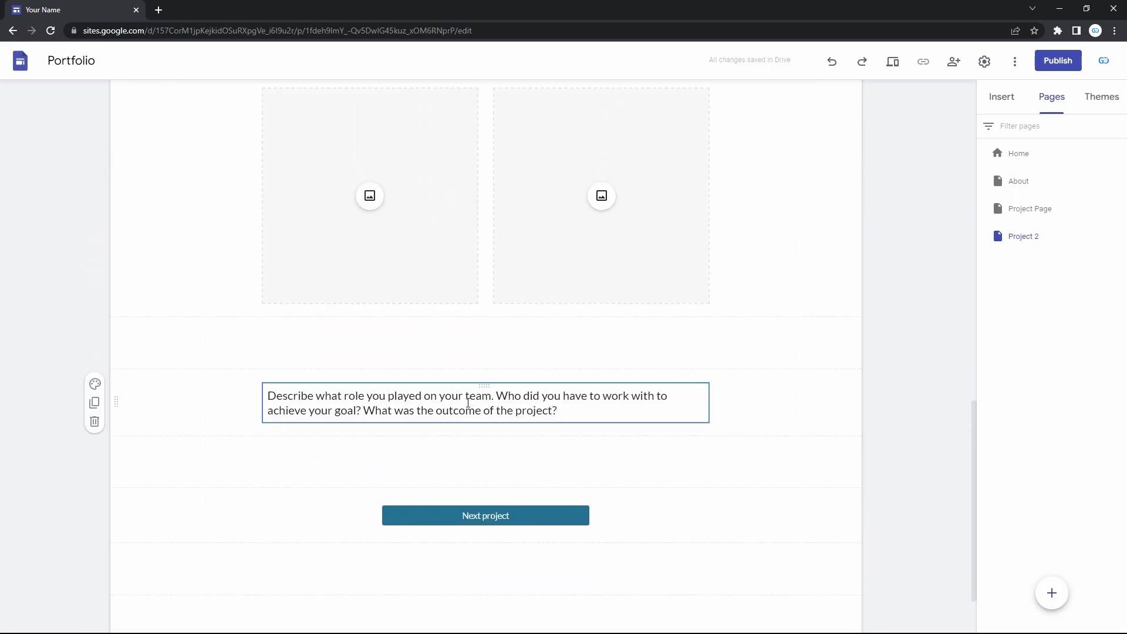
click(469, 405)
click(461, 514)
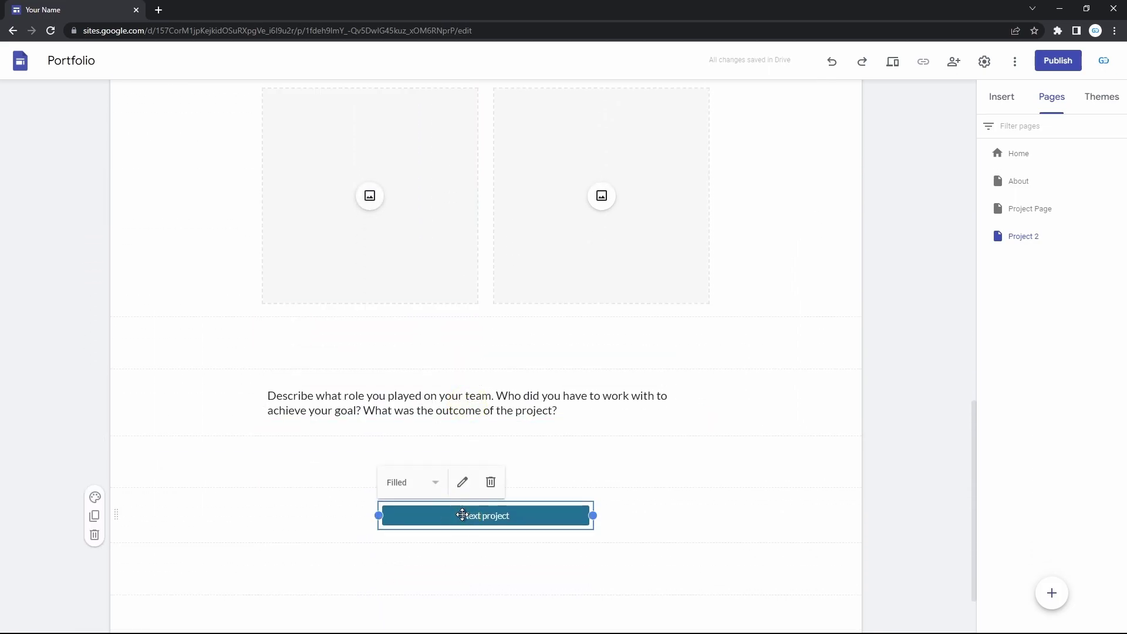
click(462, 482)
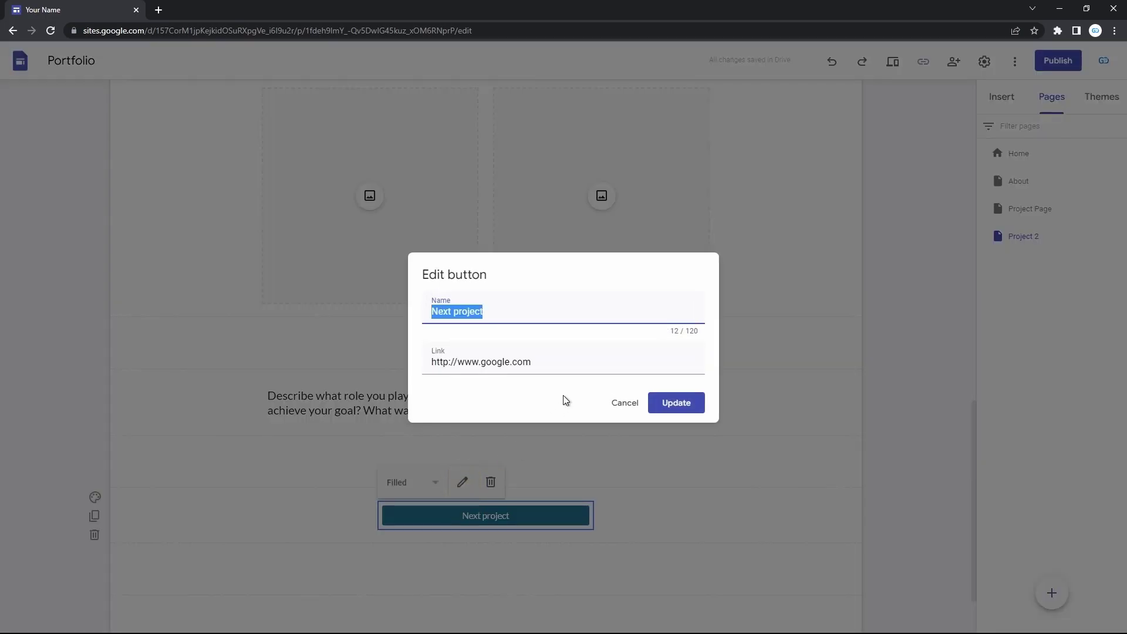
text(Link)
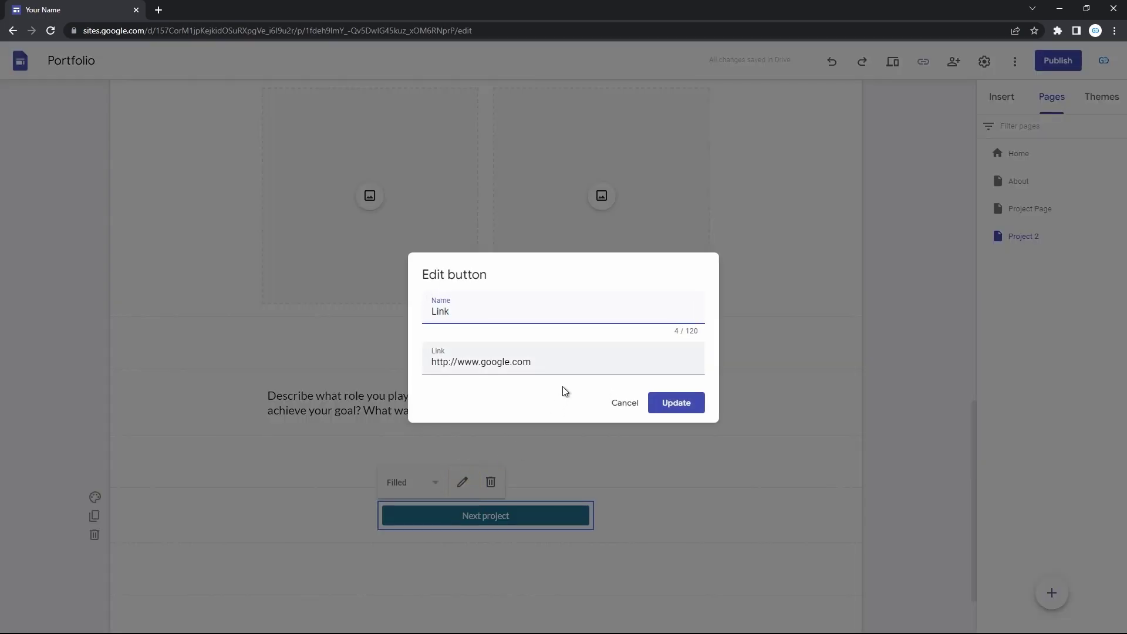
click(565, 362)
key(ctrl+a)
text(https://thegoodocs.com/)
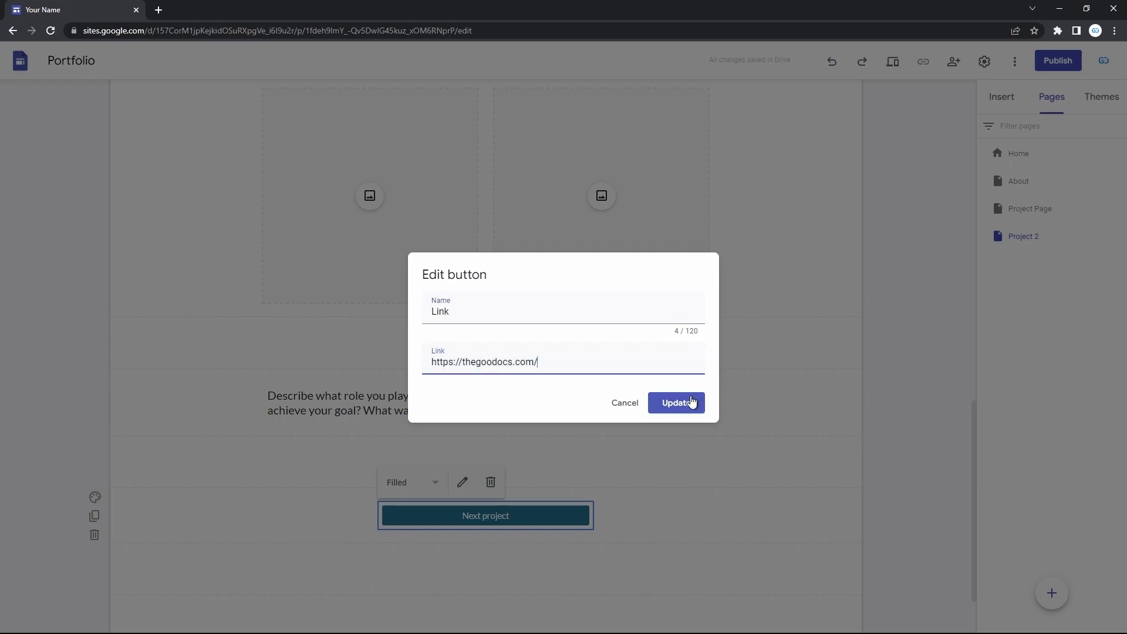
click(687, 403)
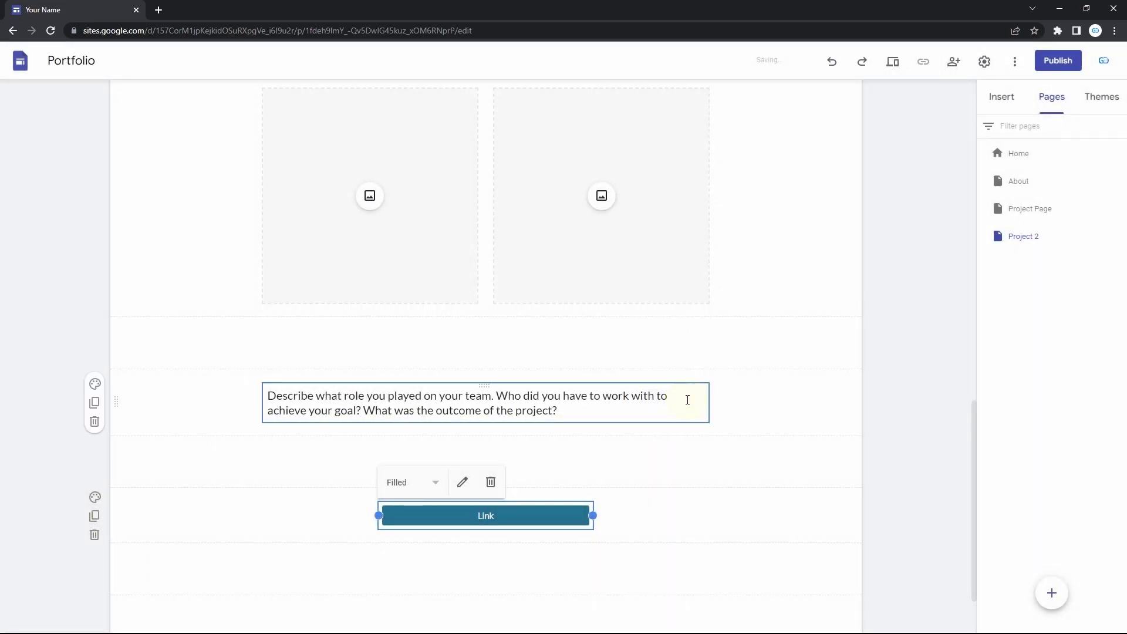
click(643, 508)
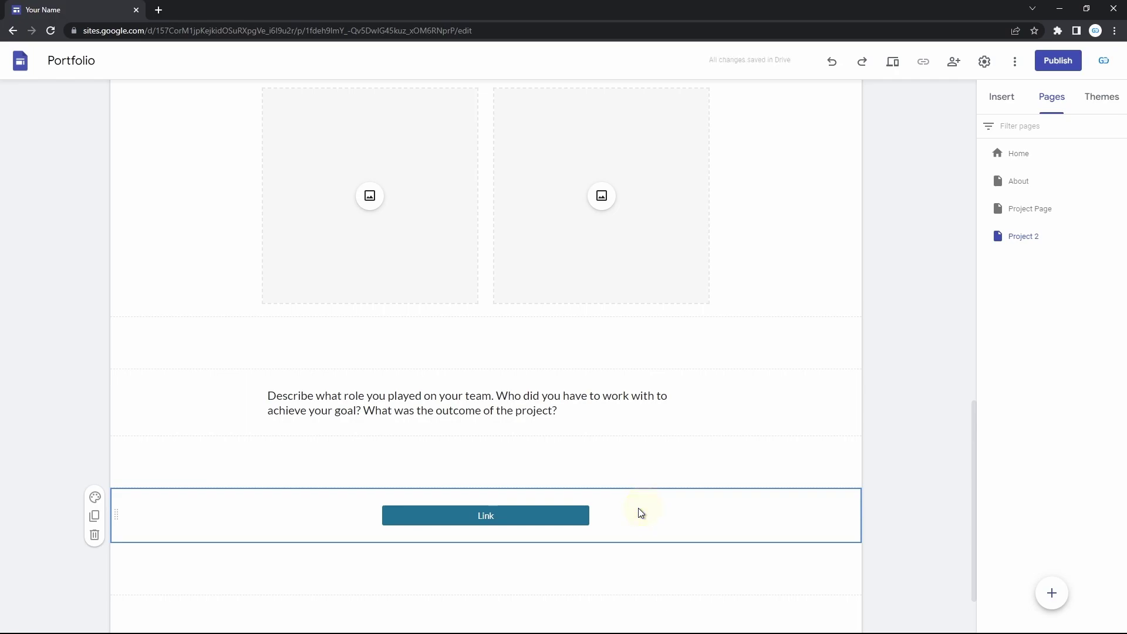
click(540, 512)
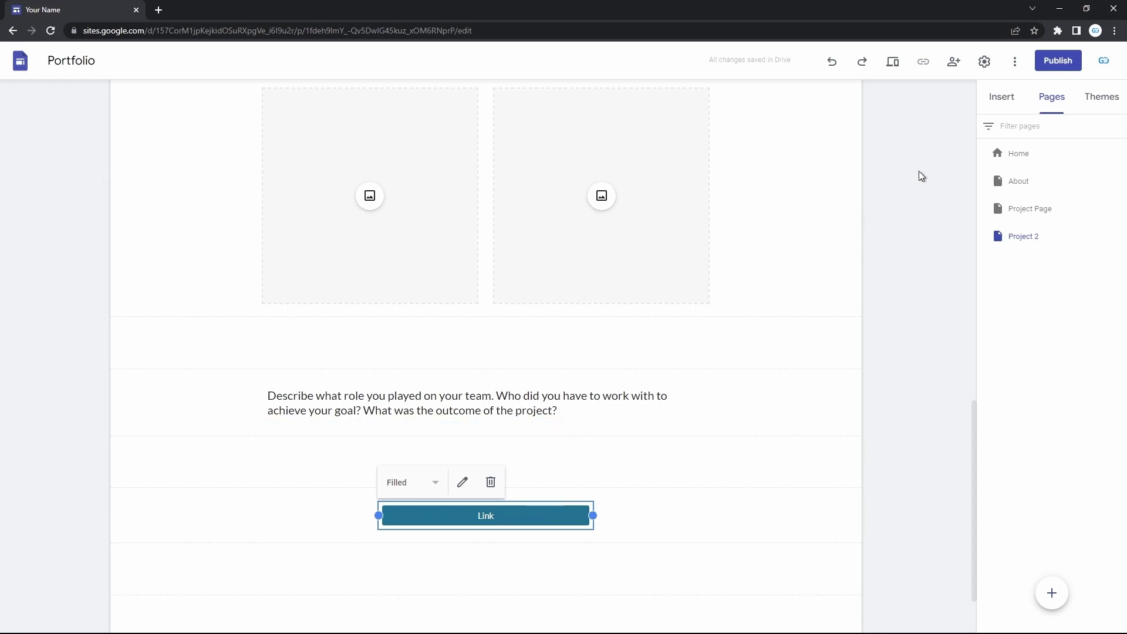
Go back to the Google Sites home page and expand the full template gallery.
click(1006, 93)
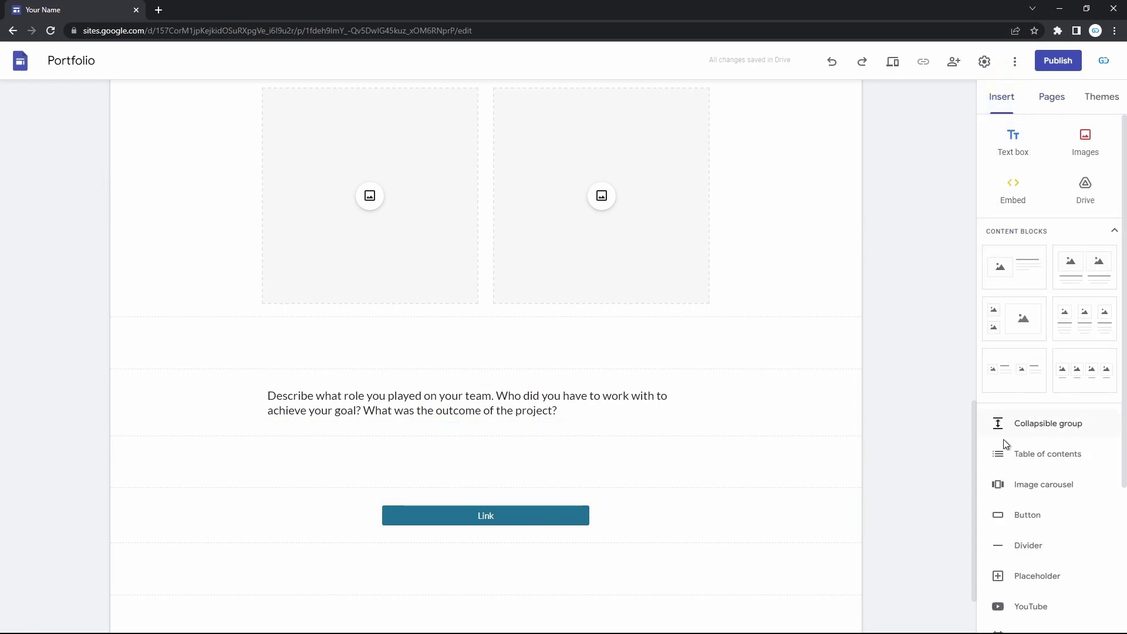
scroll(733, 202, up, 15)
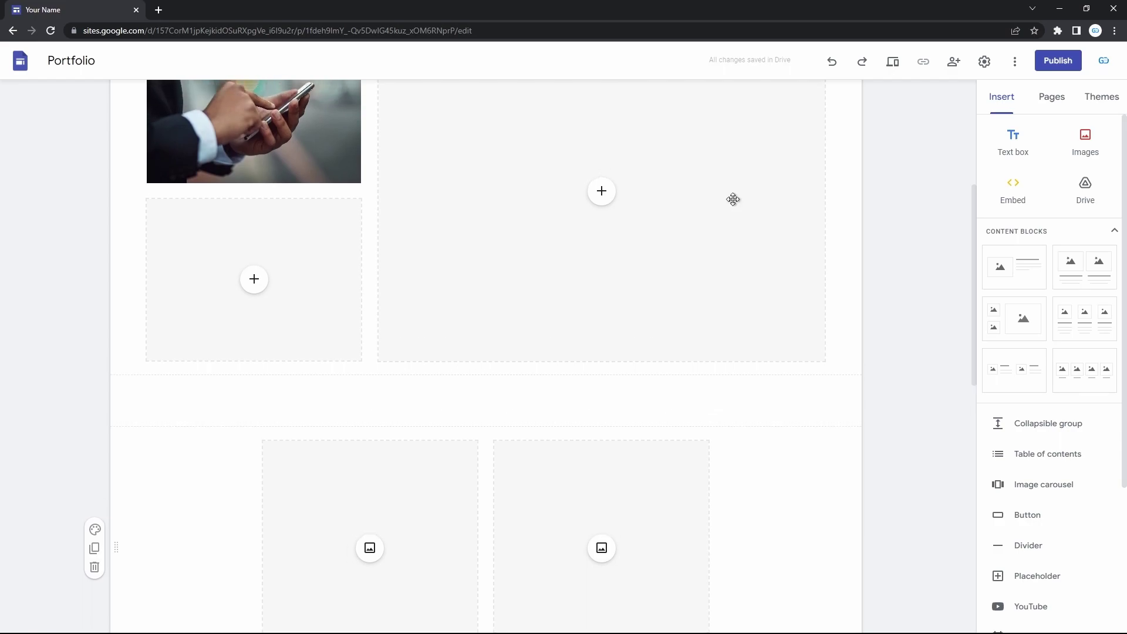
scroll(734, 202, up, 1)
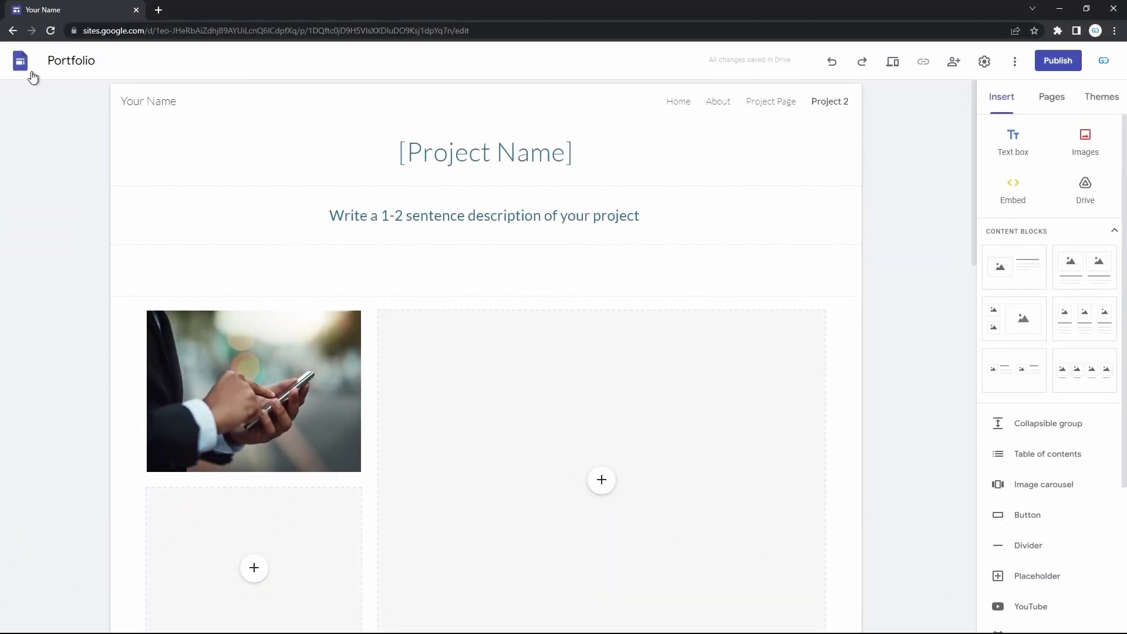
click(21, 64)
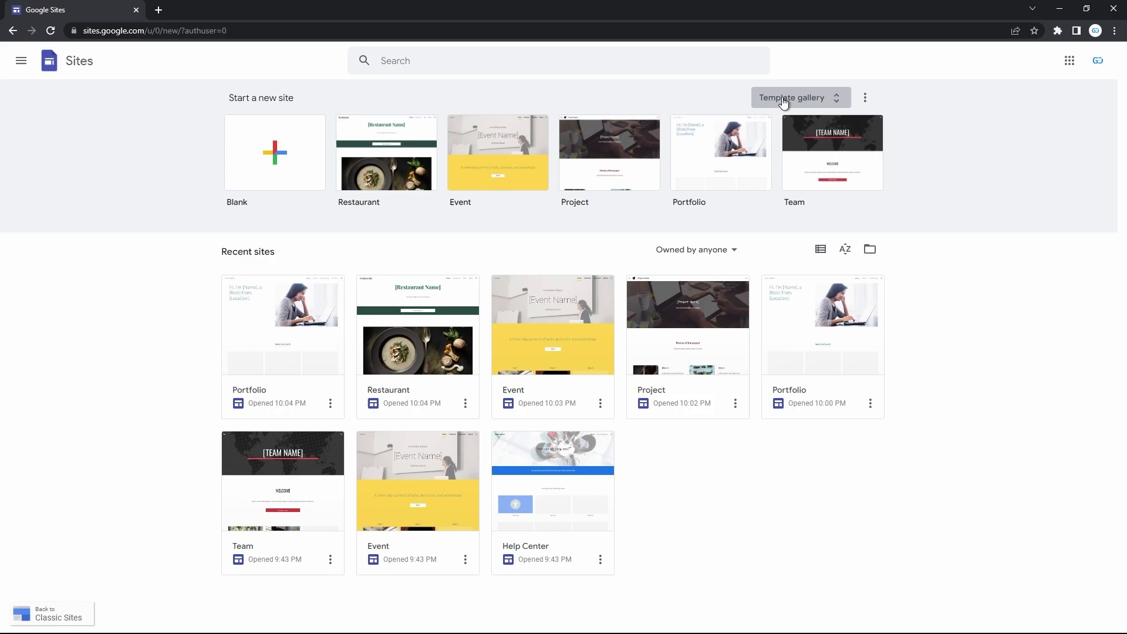
click(786, 99)
scroll(604, 301, down, 2)
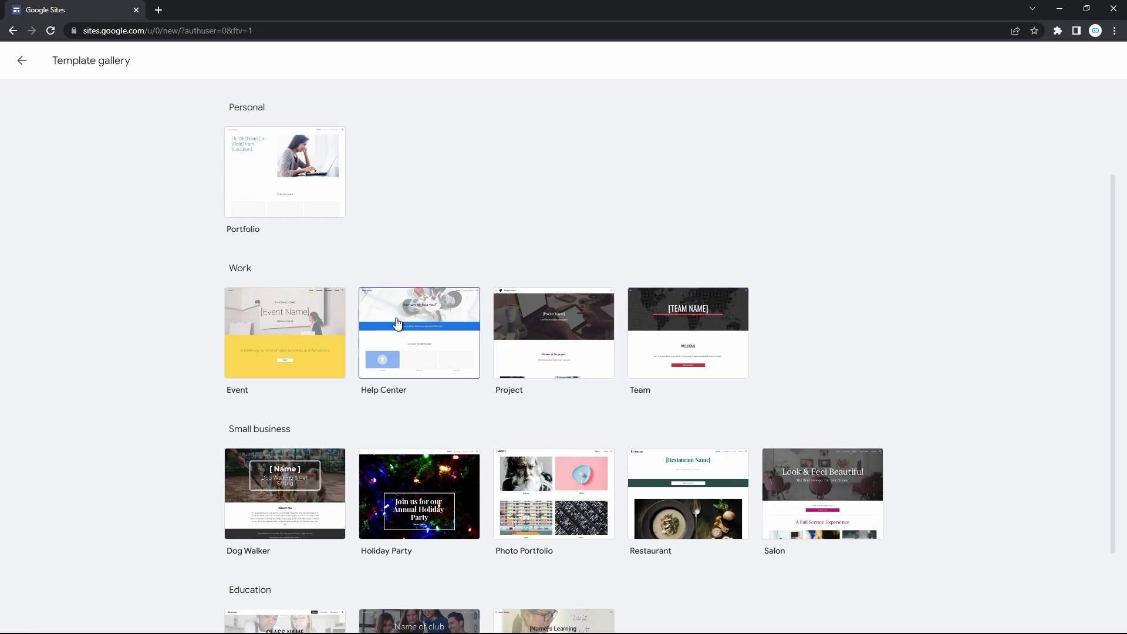
Create a Project-template site, inspect its [Project Name] and Mission headings, then return home.
click(554, 345)
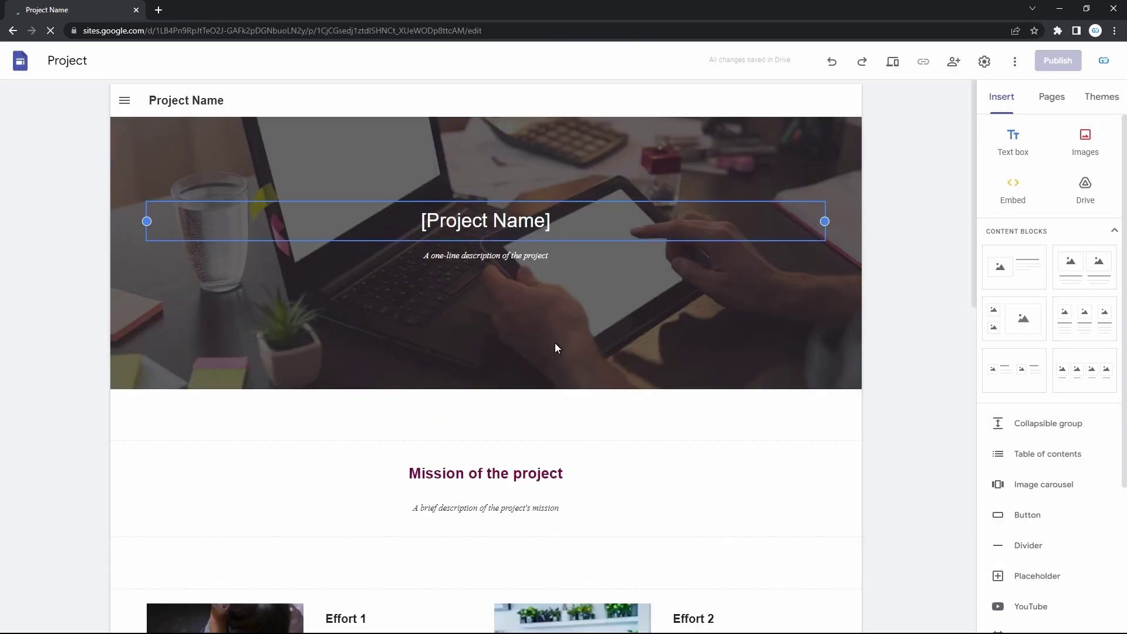
click(514, 232)
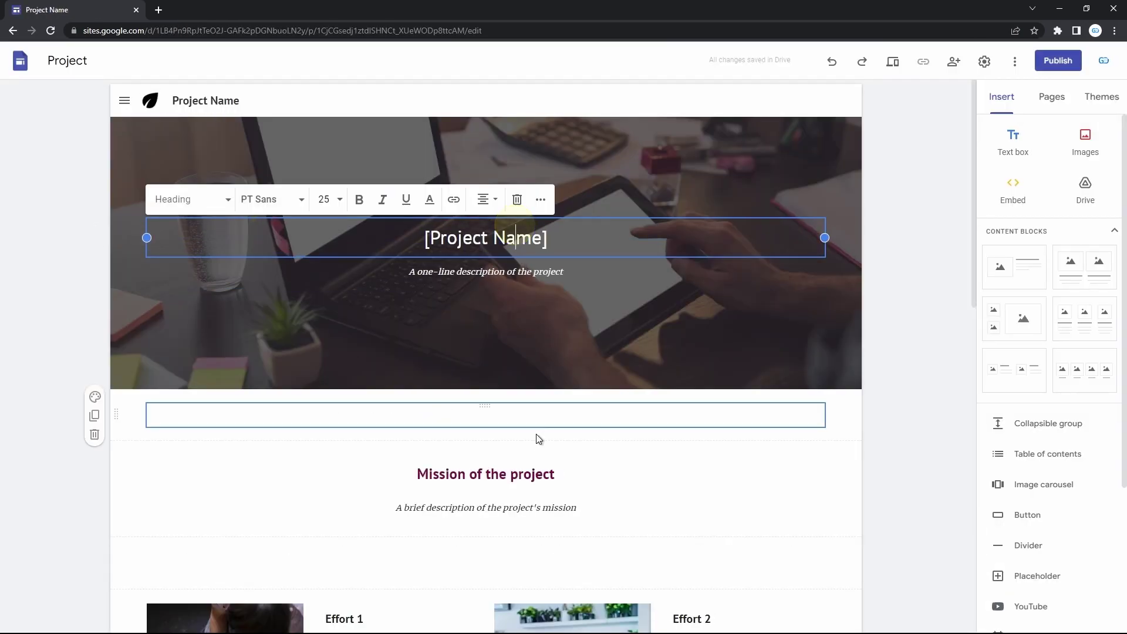
scroll(539, 439, down, 5)
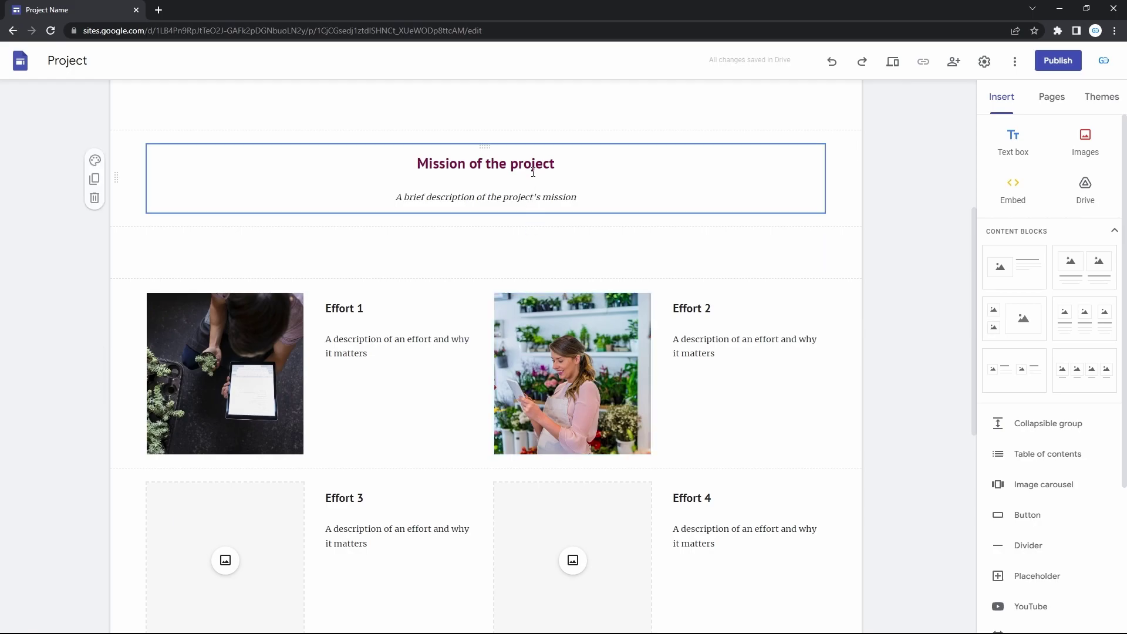
click(533, 172)
scroll(541, 421, down, 4)
scroll(541, 420, up, 6)
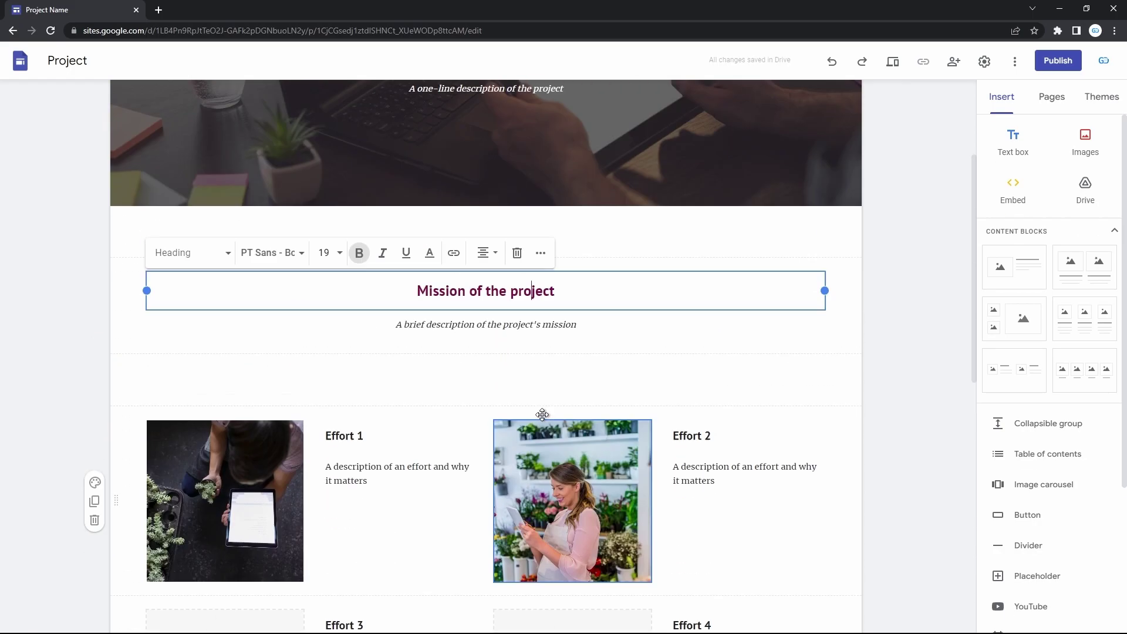
scroll(542, 414, up, 3)
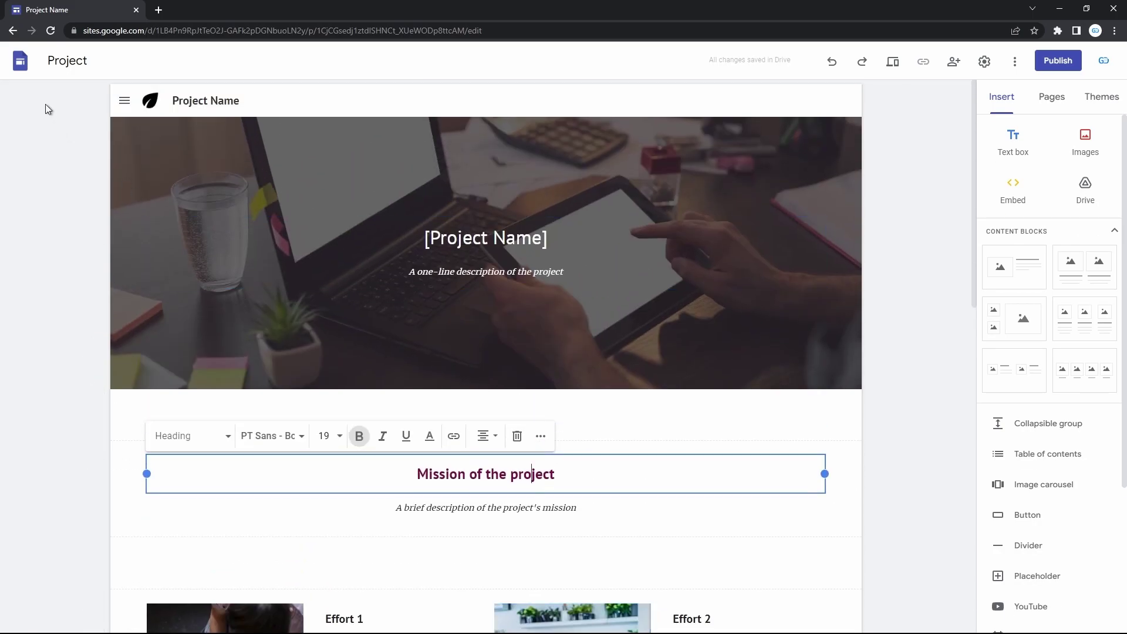
click(20, 60)
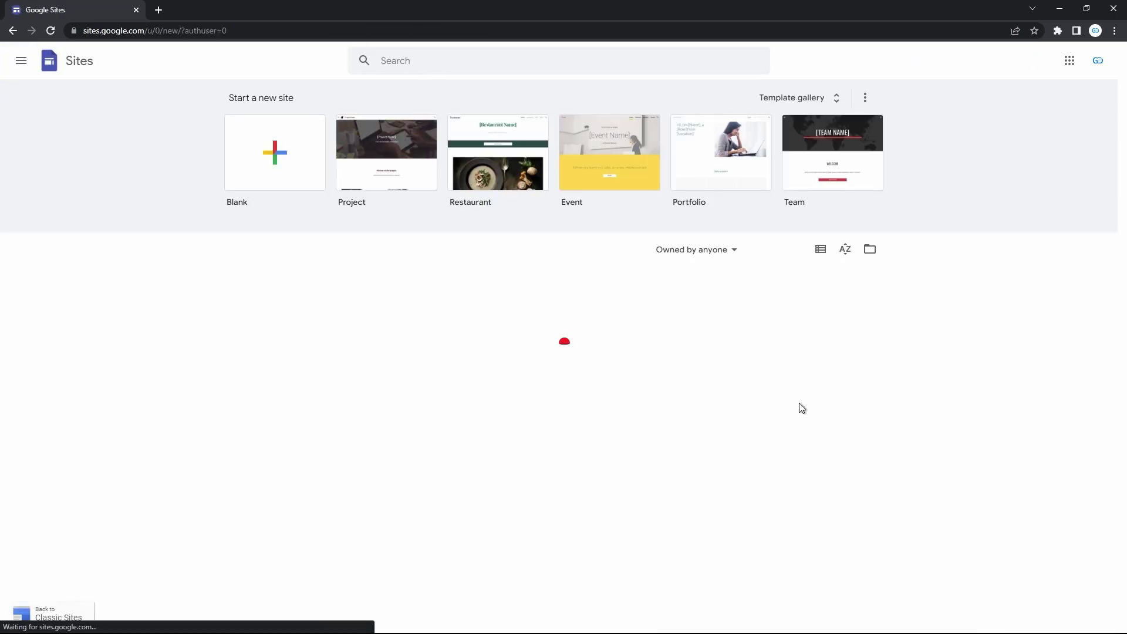
Create a new site from the Event template and scroll through its home page.
click(783, 97)
scroll(605, 352, down, 3)
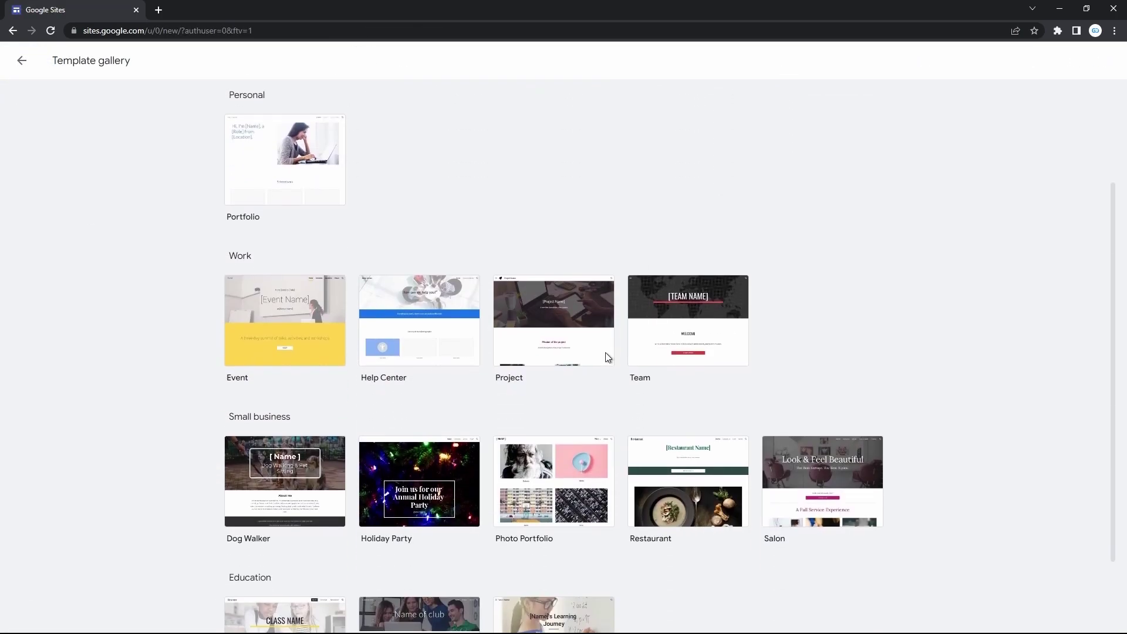
click(562, 347)
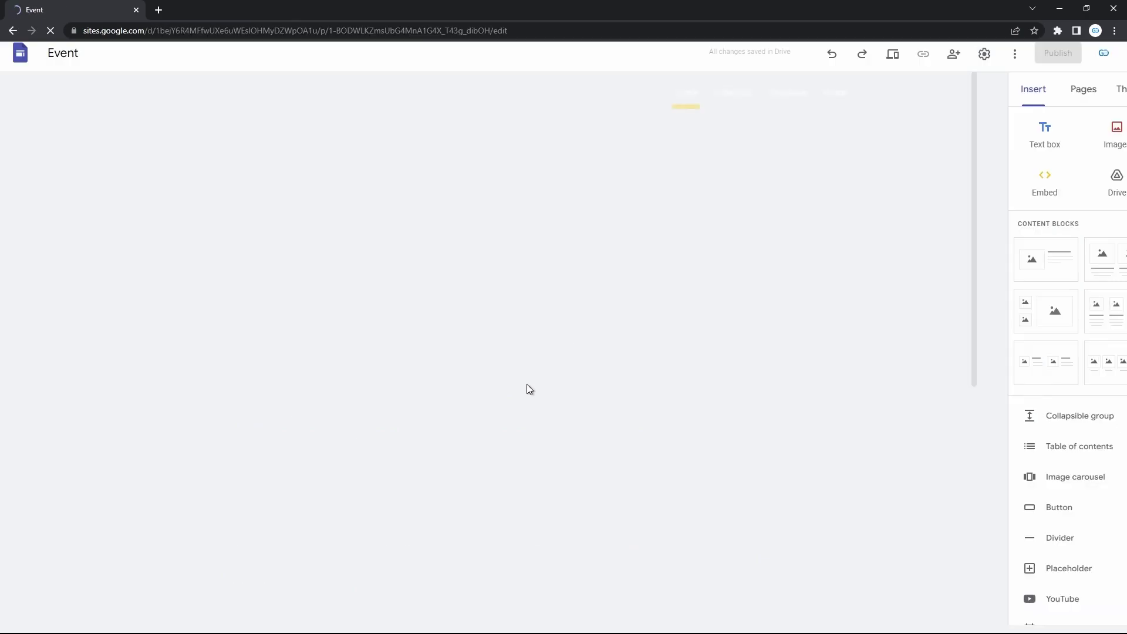
scroll(526, 383, down, 15)
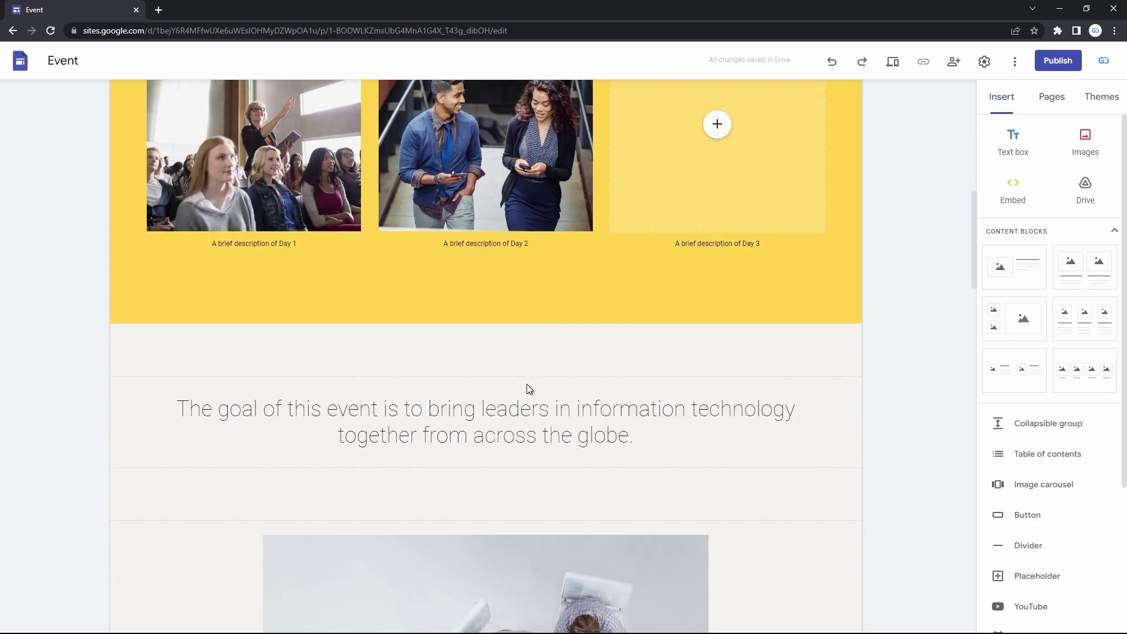
scroll(526, 384, down, 15)
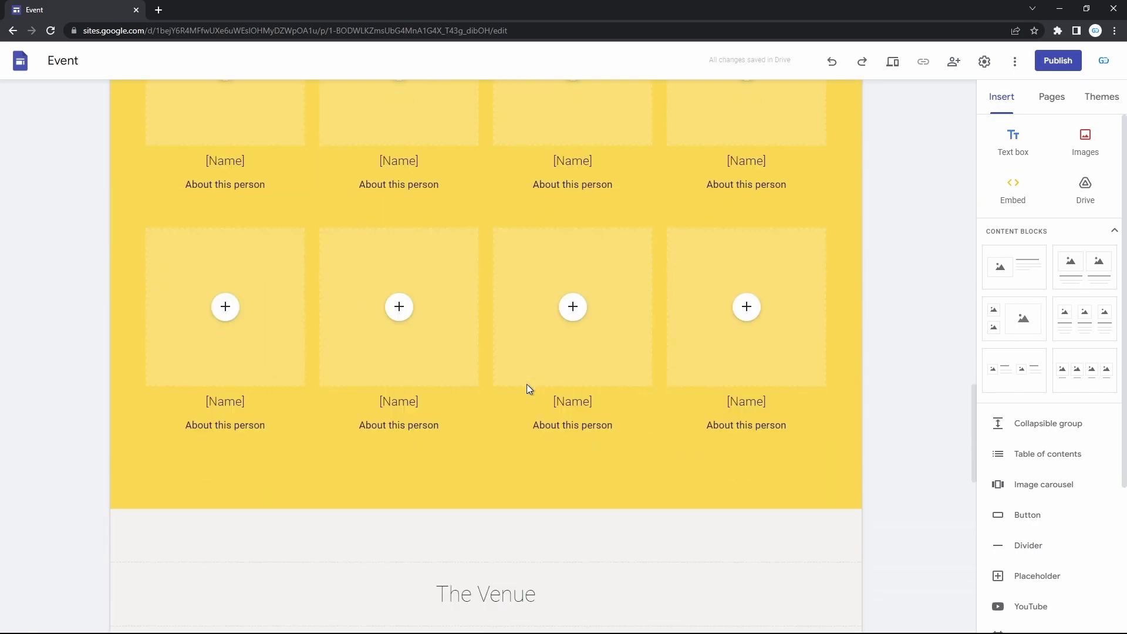
scroll(526, 384, up, 20)
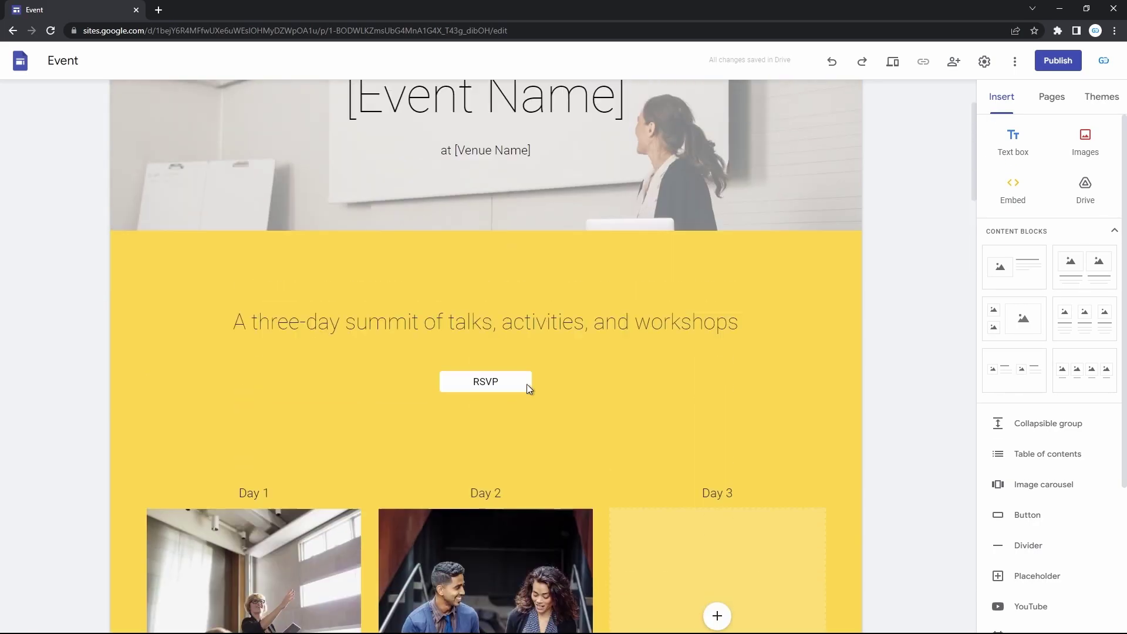
View the Event site's Schedule and Speakers pages, then head back to the Sites home page.
click(747, 99)
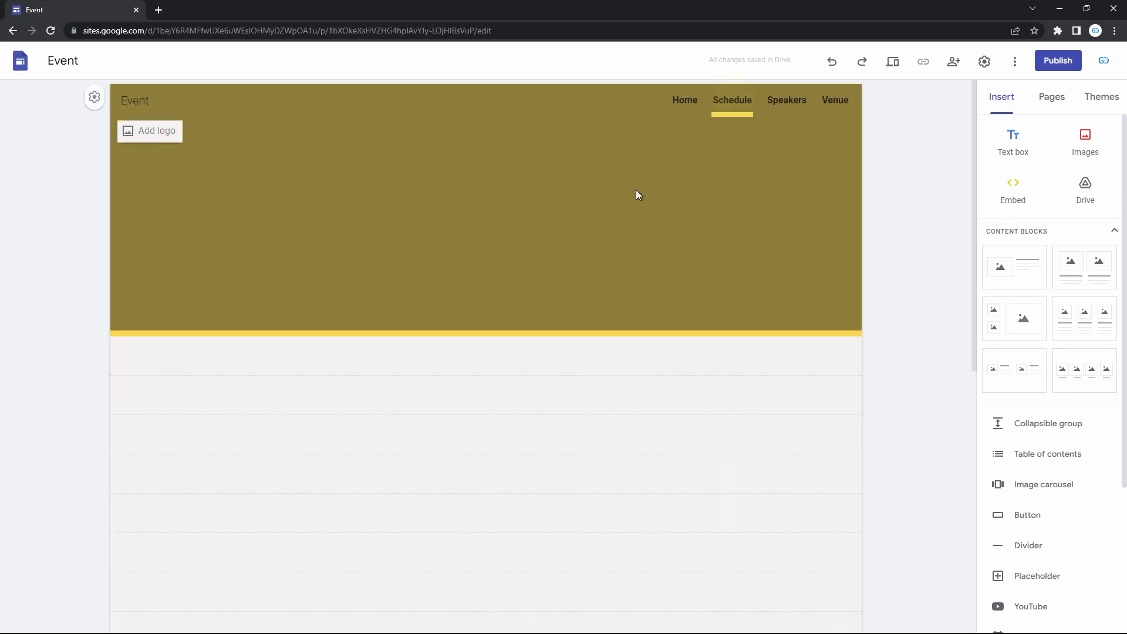
scroll(478, 429, down, 9)
scroll(481, 432, down, 6)
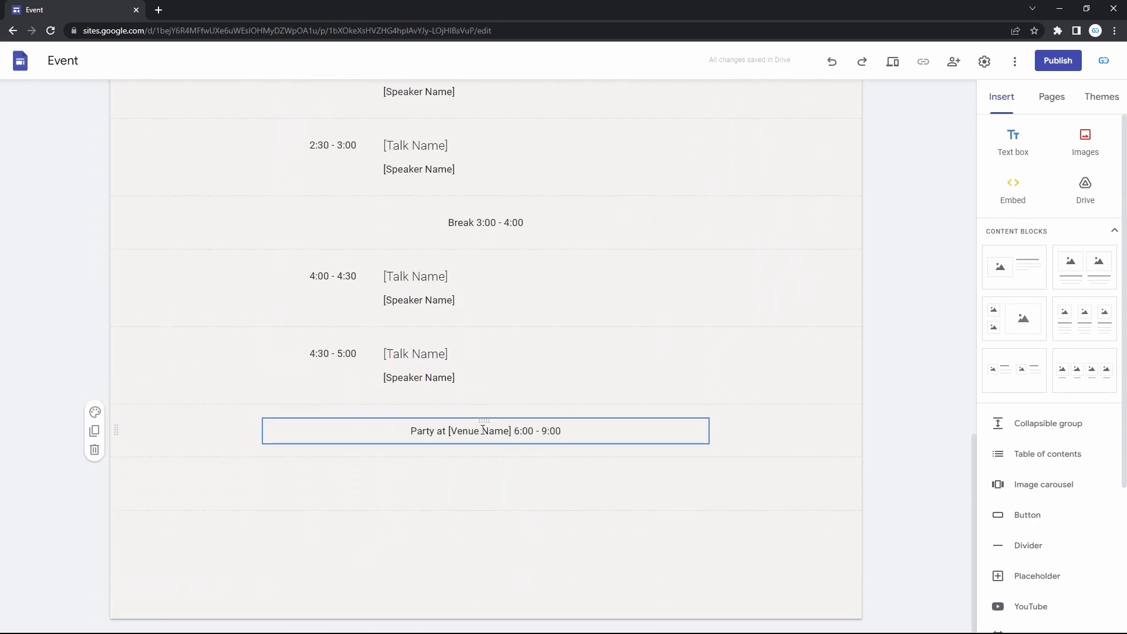
scroll(482, 430, up, 15)
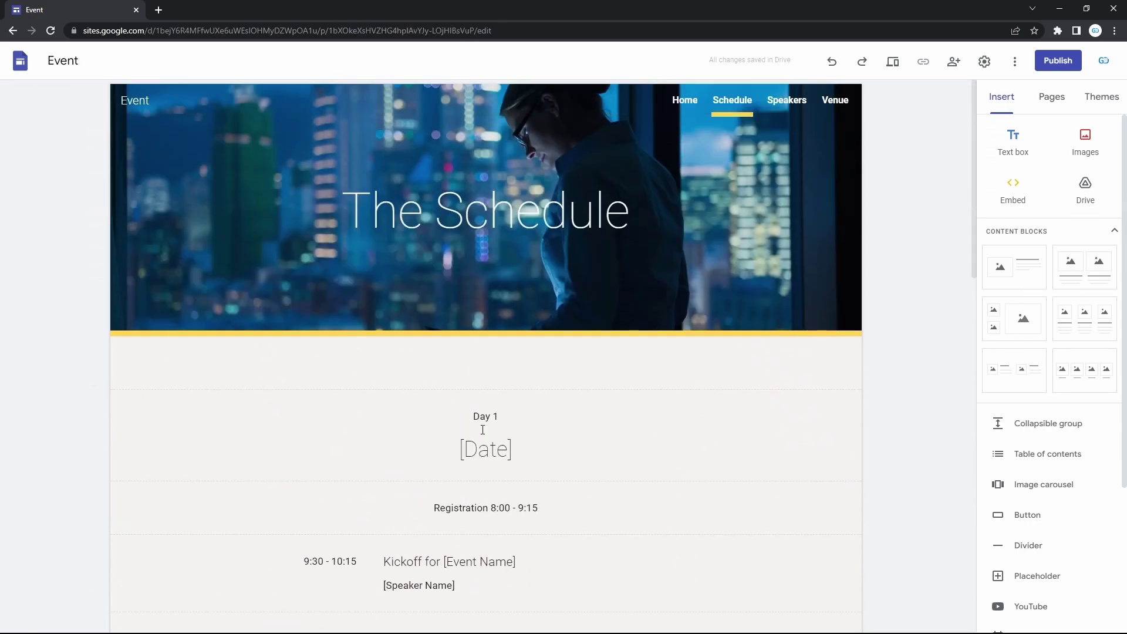
click(785, 101)
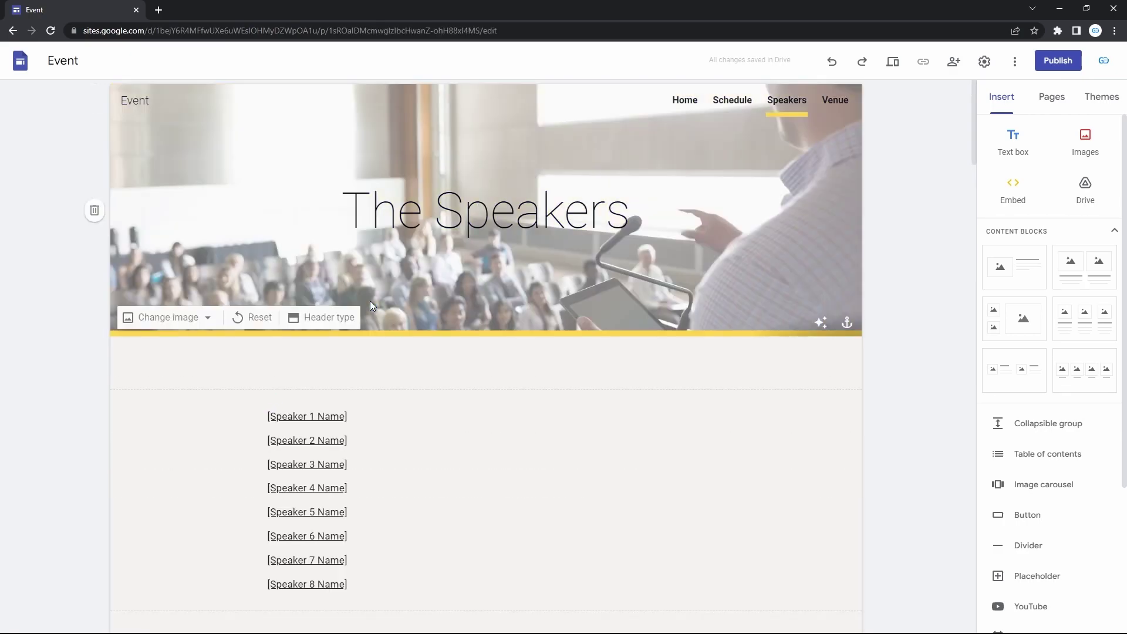
click(24, 69)
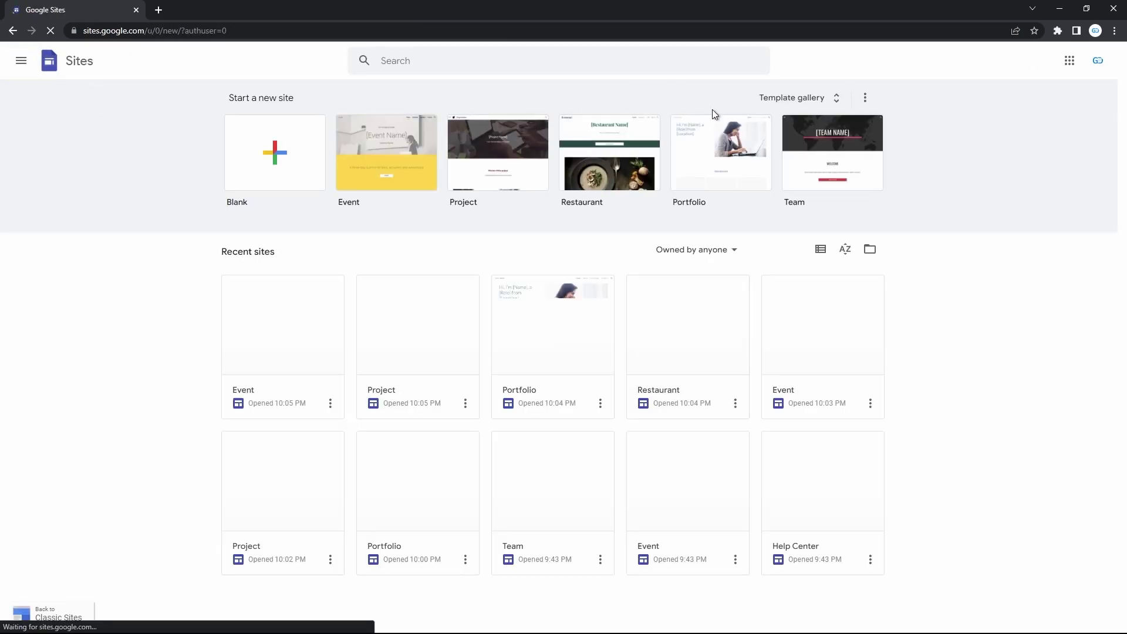
Create a new site from the Restaurant template and scroll through its home page.
click(767, 104)
scroll(586, 326, down, 4)
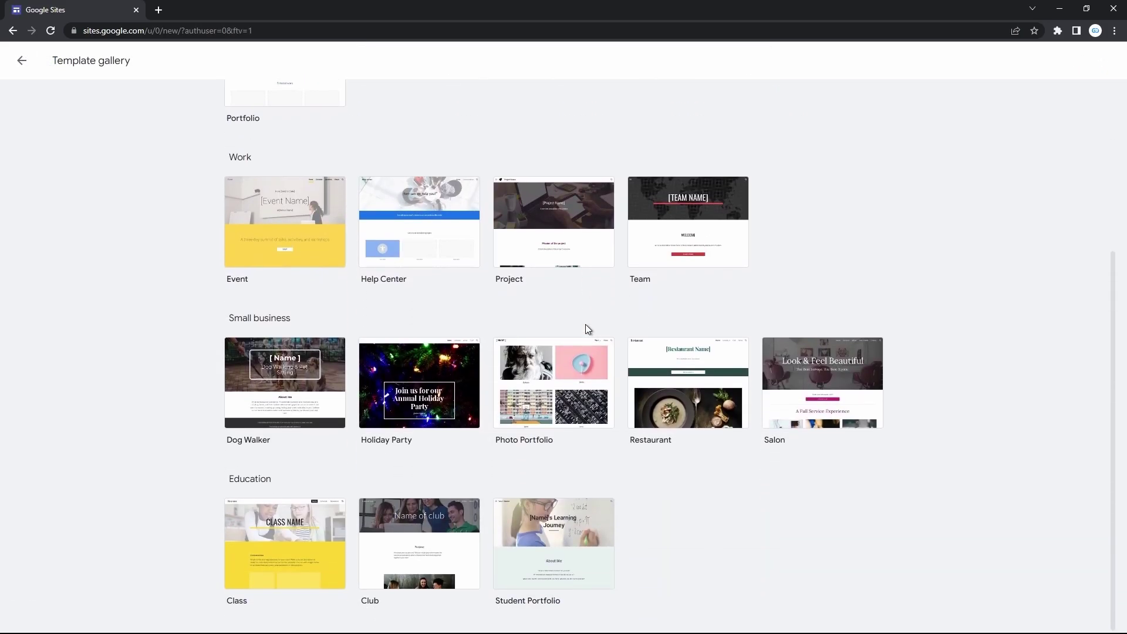
click(664, 374)
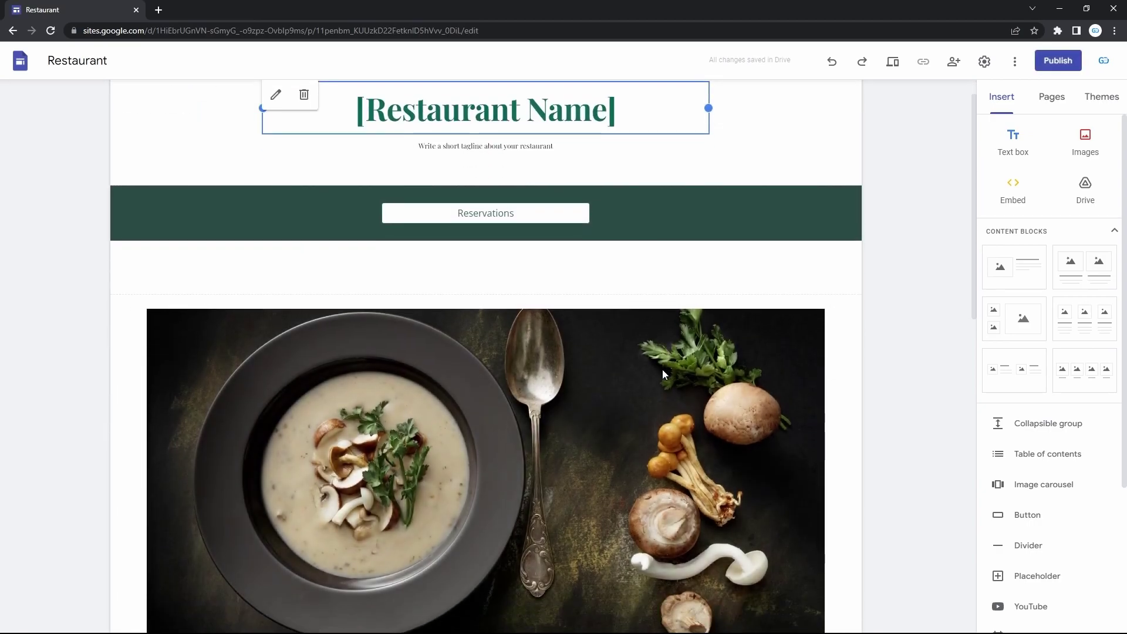
scroll(662, 368, up, 1)
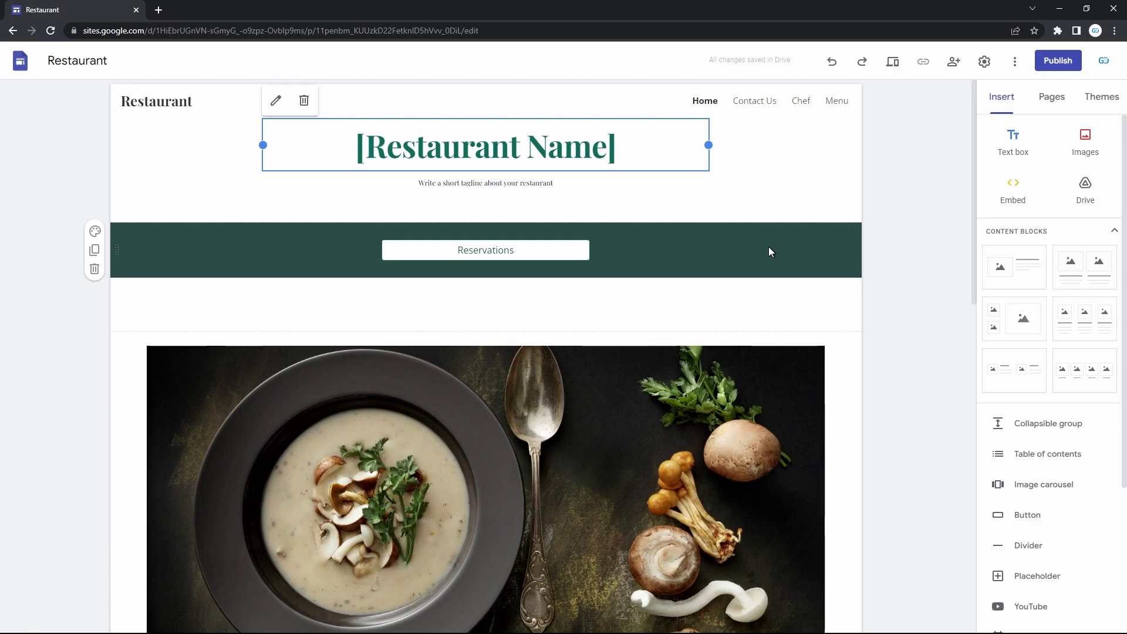
scroll(540, 481, down, 8)
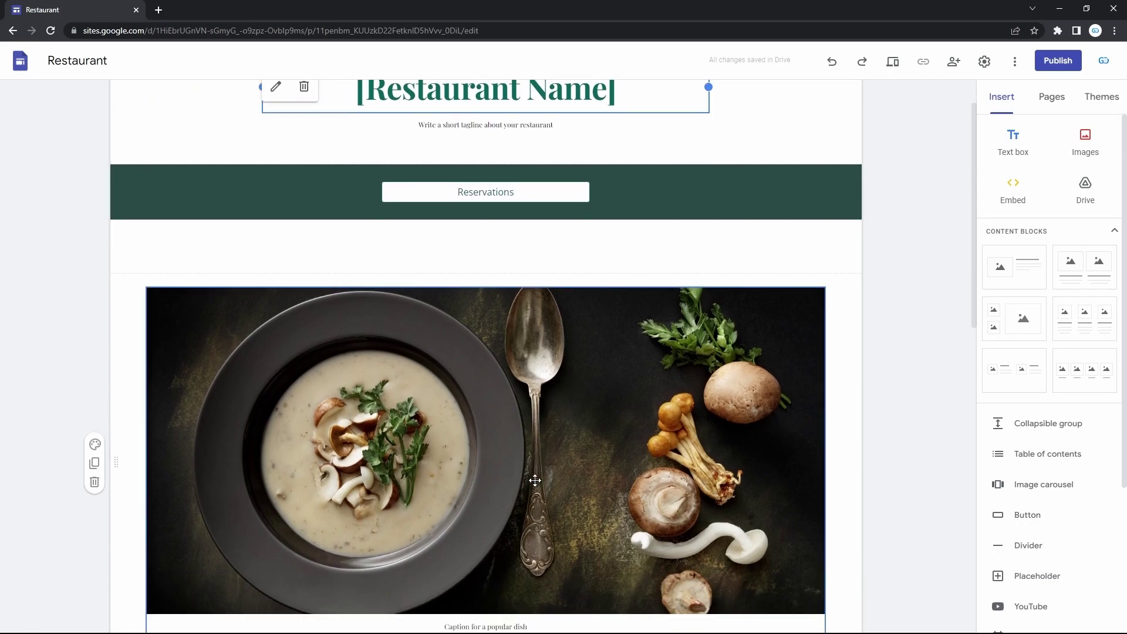
scroll(534, 478, up, 8)
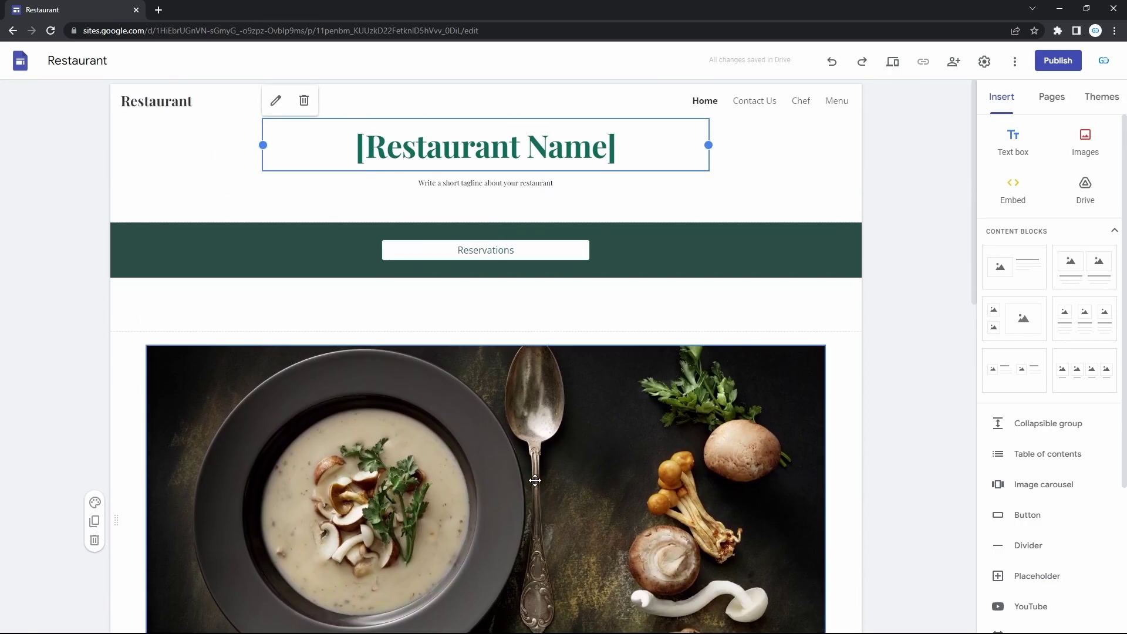
Browse the Restaurant site's Contact Us, Chef and Menu pages without adding a map.
click(738, 101)
click(485, 326)
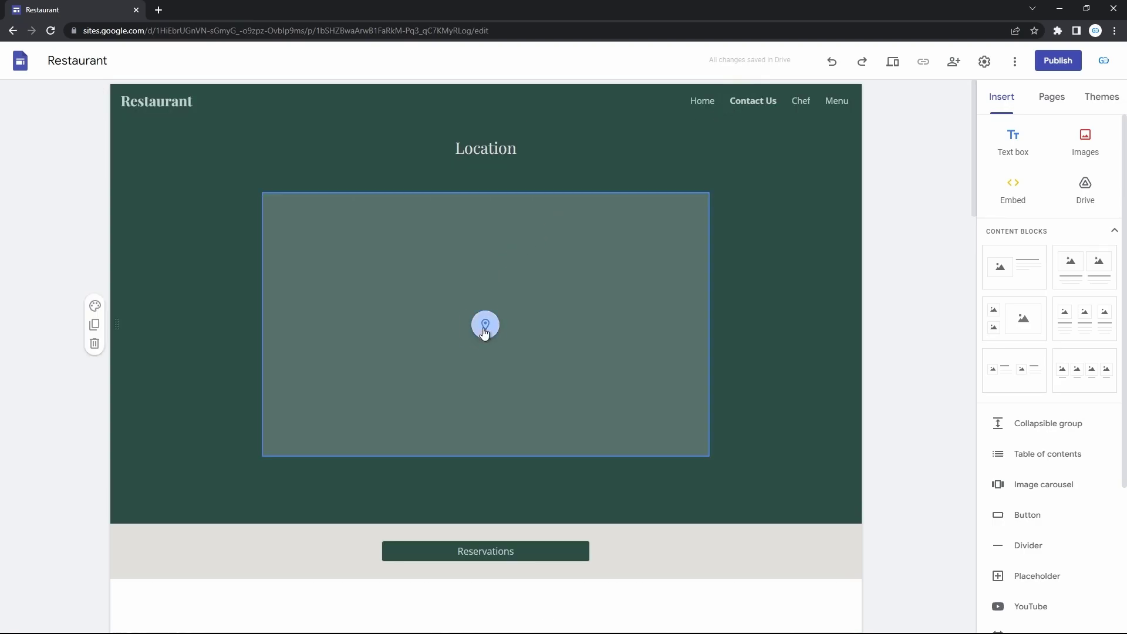
key(Escape)
click(804, 102)
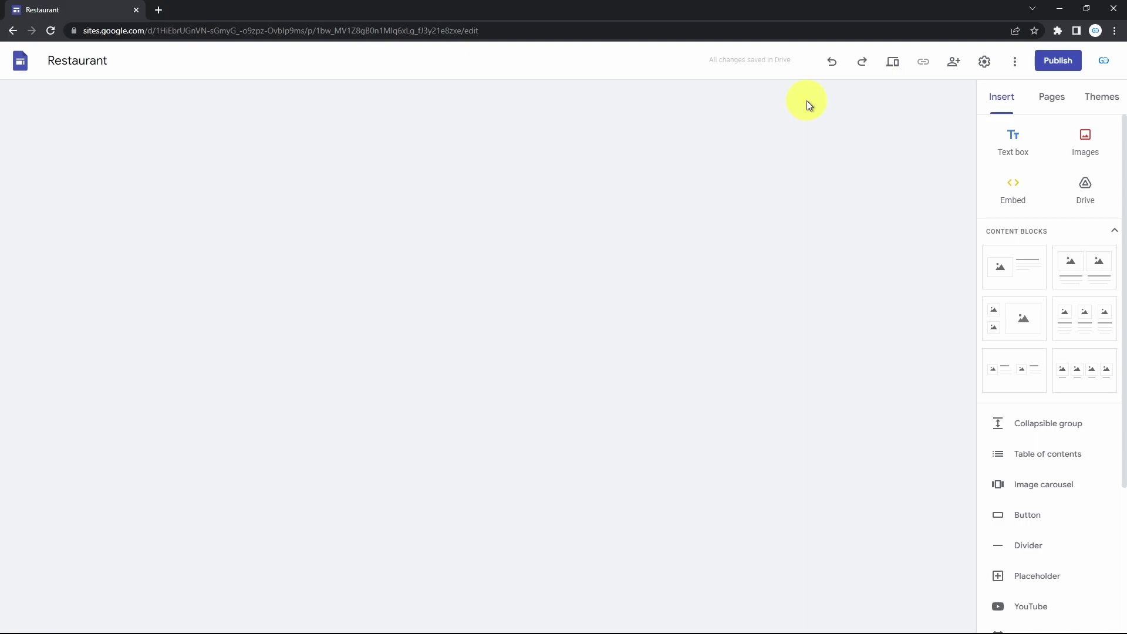
scroll(651, 352, down, 4)
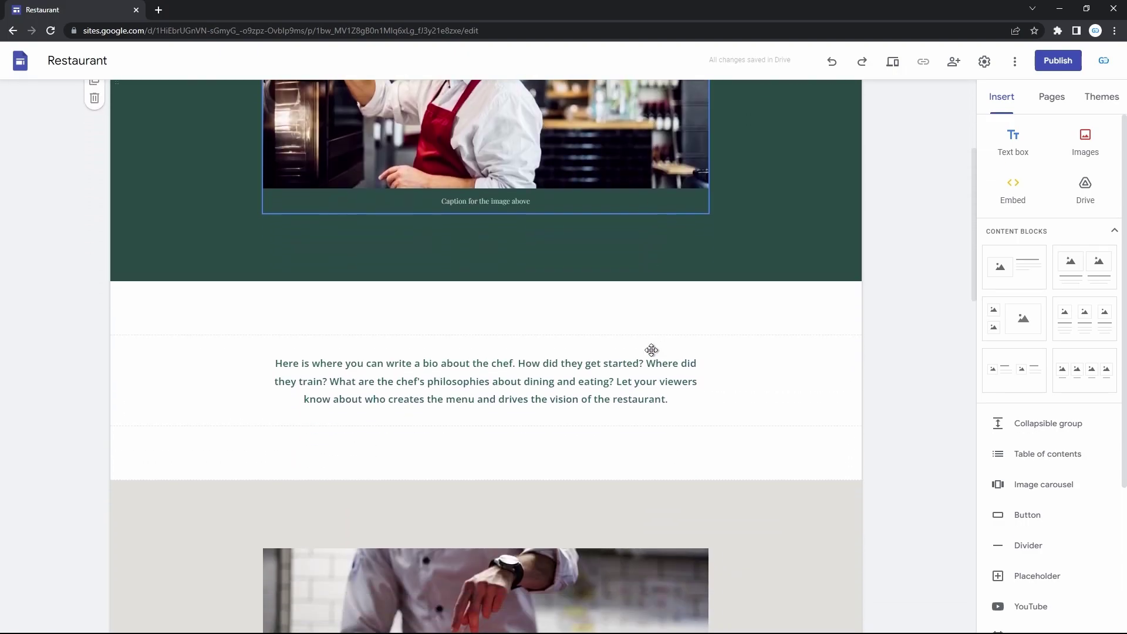
scroll(651, 350, up, 3)
scroll(651, 351, up, 1)
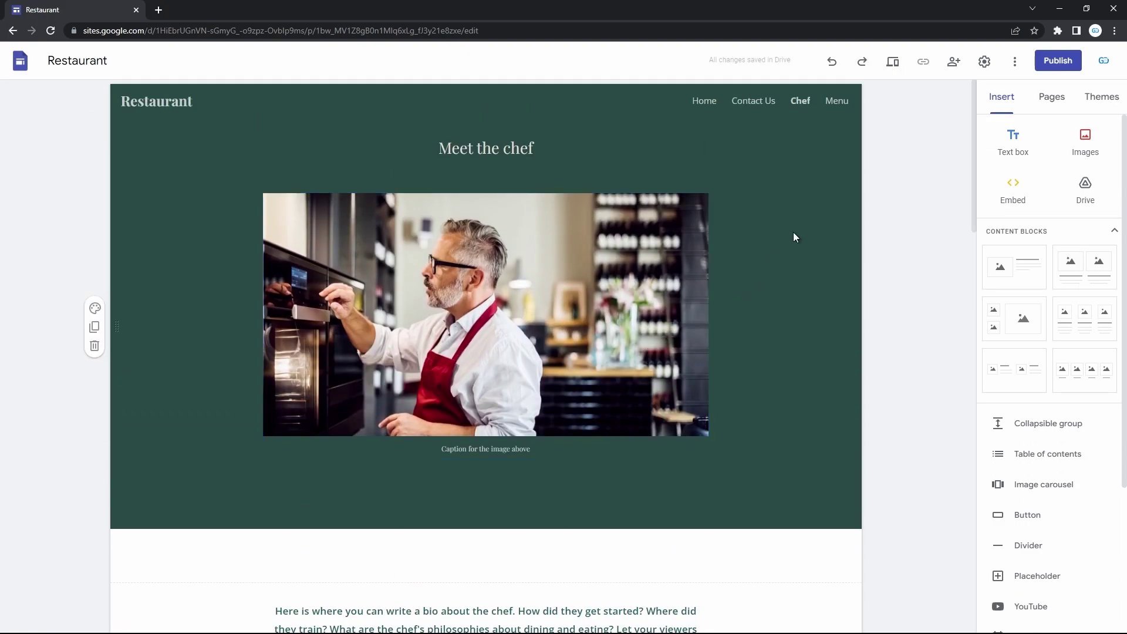
click(836, 102)
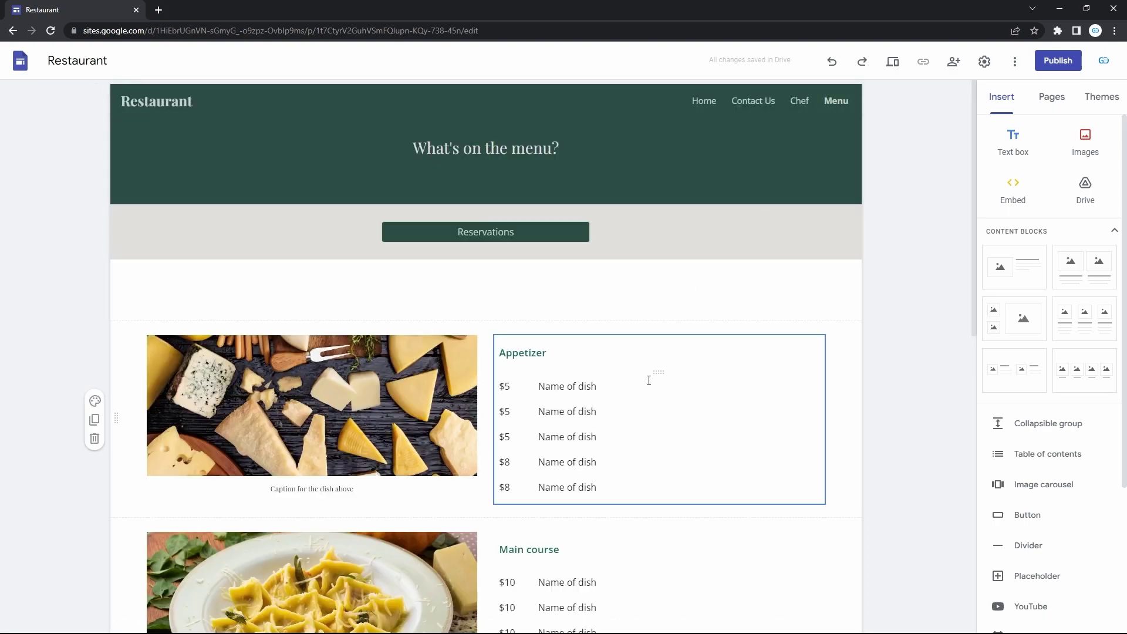
Duplicate the Appetizer section on the Menu page, giving two identical appetizer blocks.
scroll(649, 380, down, 8)
scroll(648, 380, up, 6)
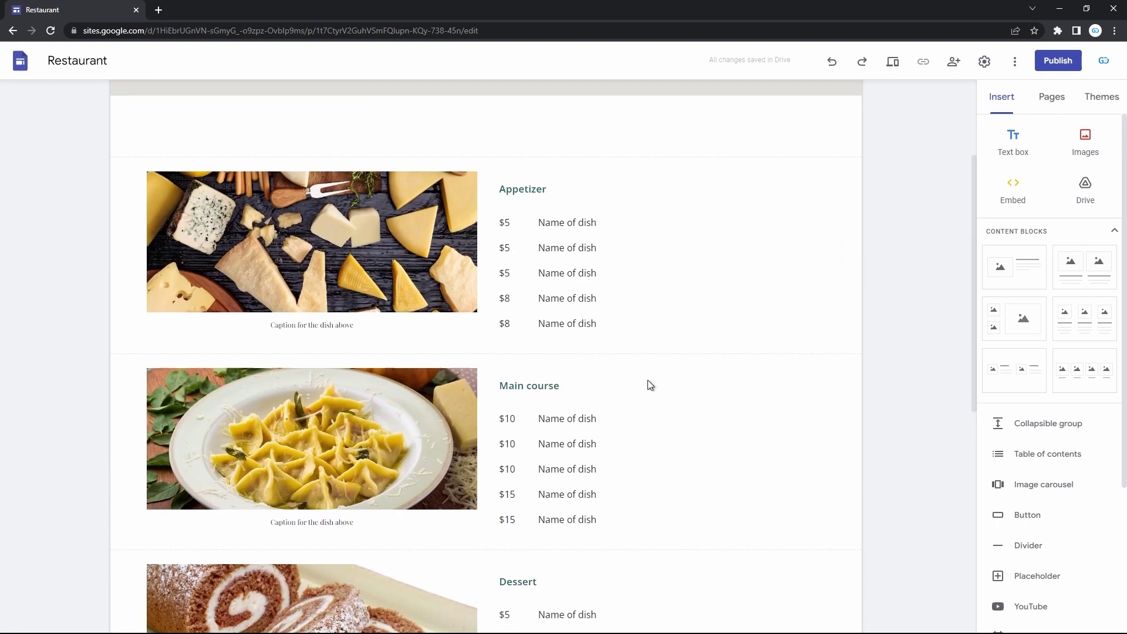
scroll(647, 379, up, 3)
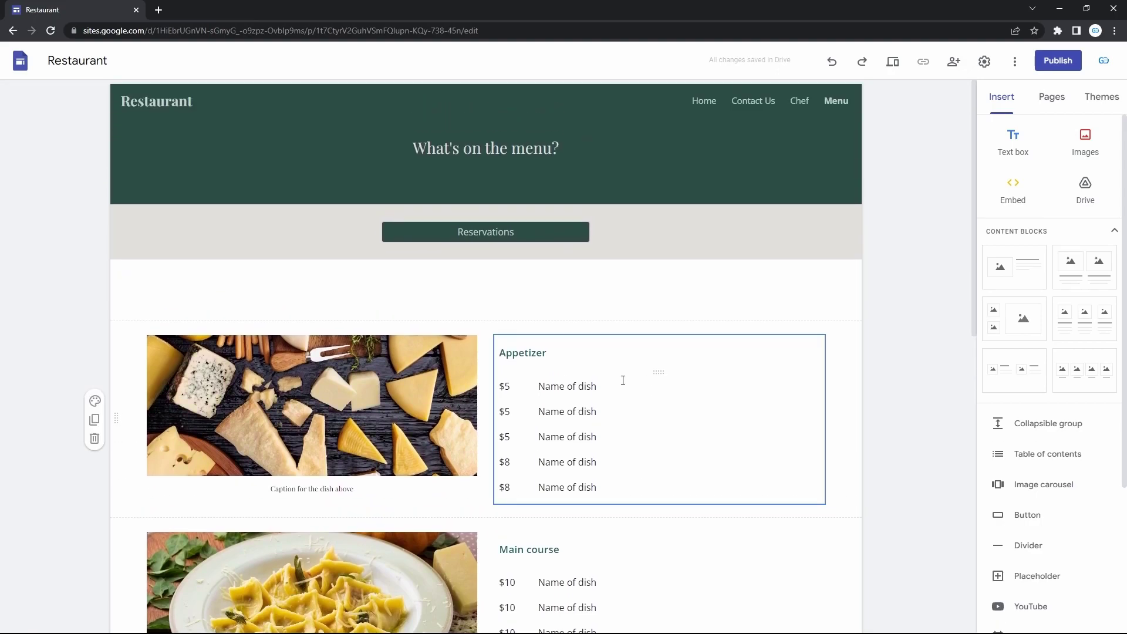
click(95, 421)
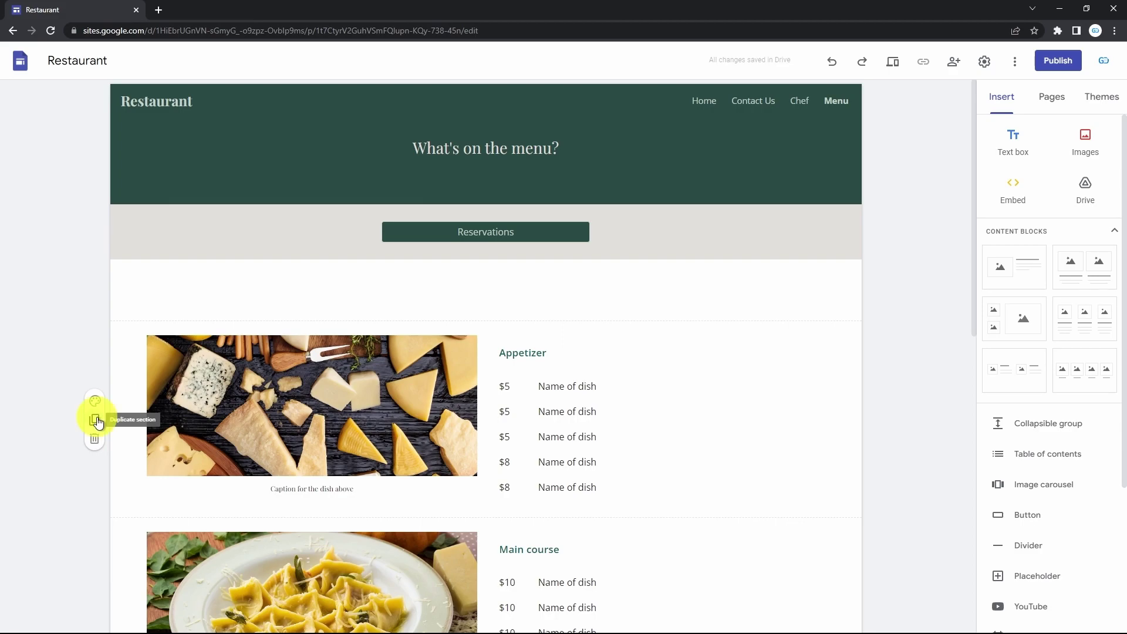
click(367, 257)
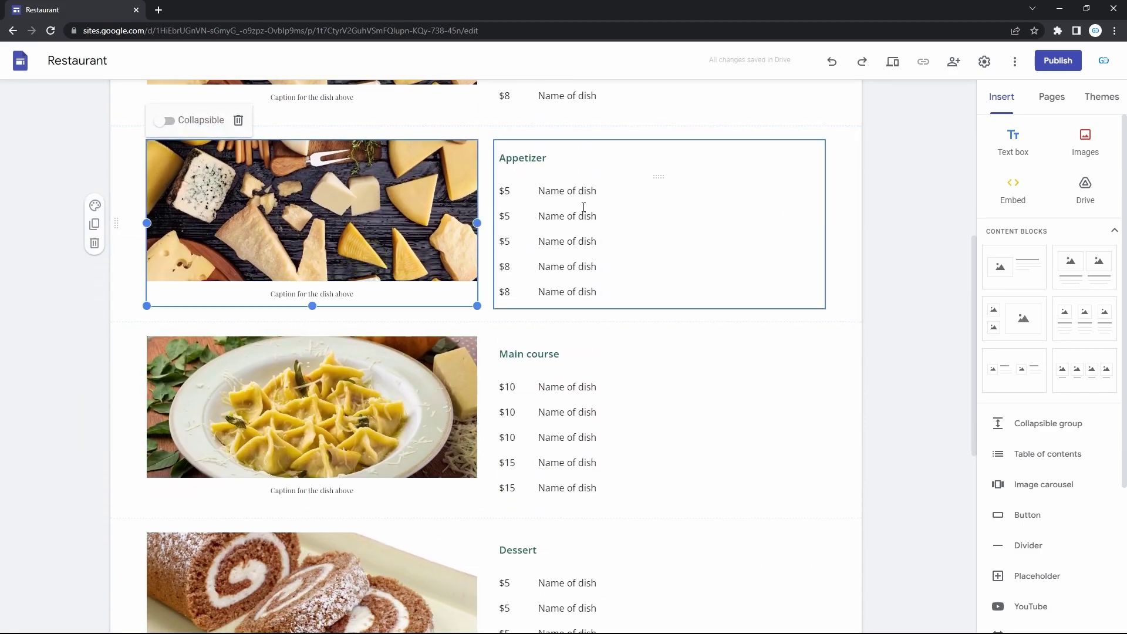
scroll(584, 212, up, 7)
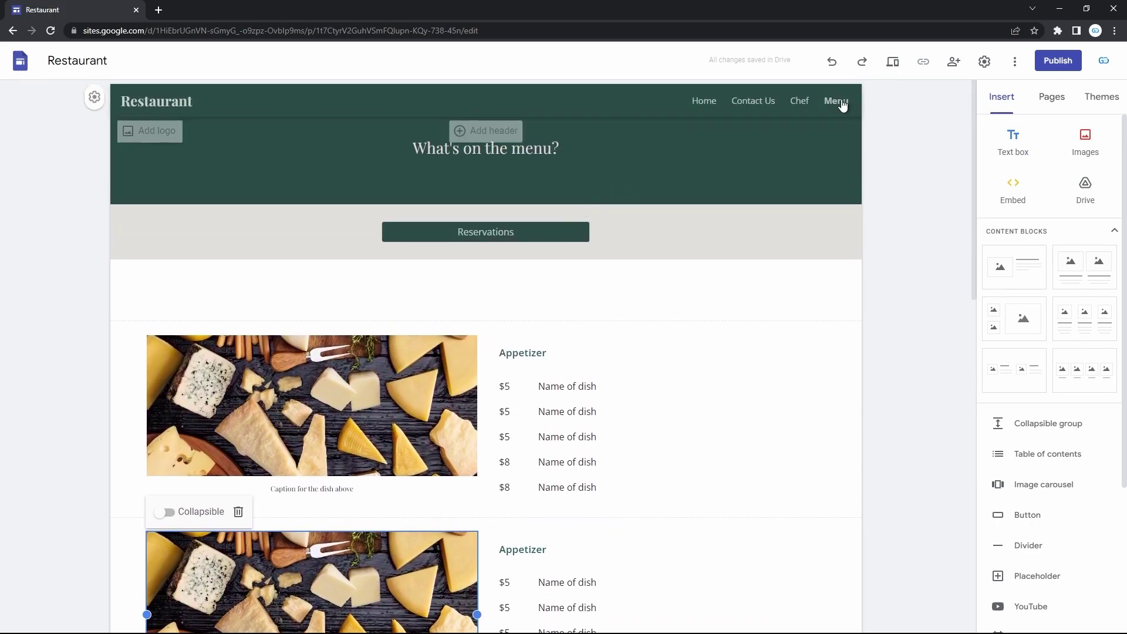
Duplicate the Menu page as a new Dessert page.
click(1038, 107)
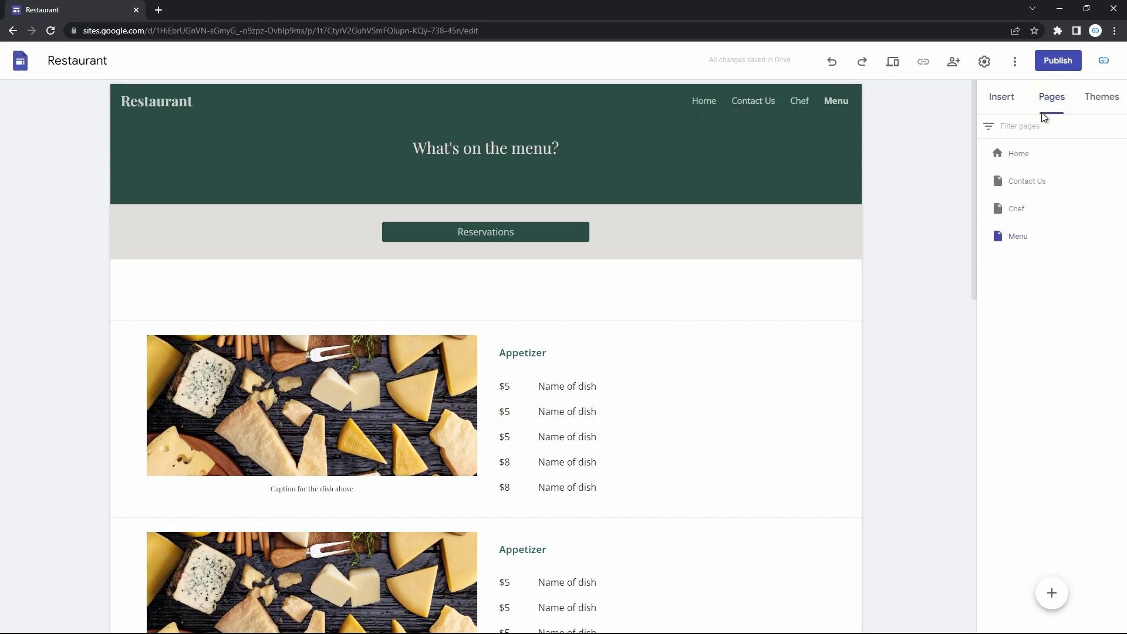
click(1120, 238)
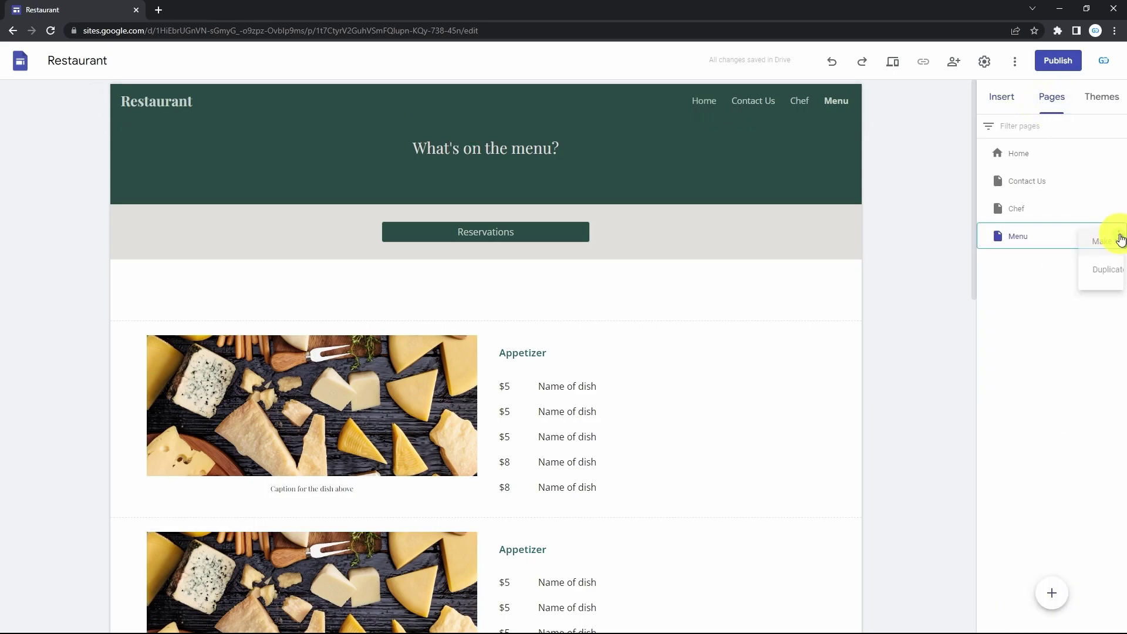
click(1079, 271)
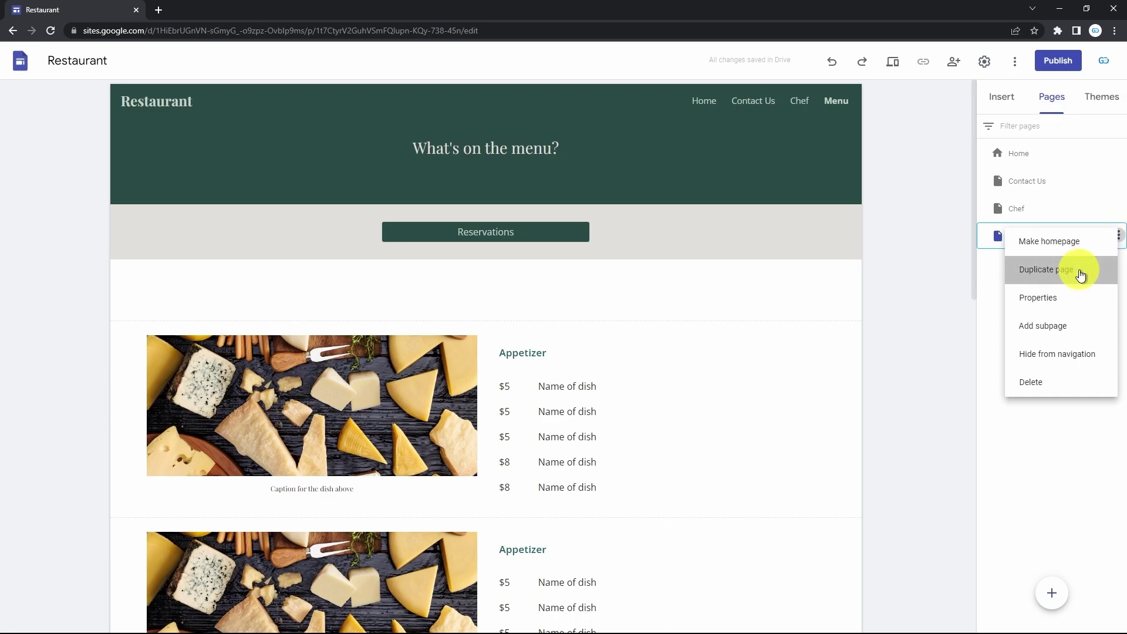
key(ctrl+a)
text(D)
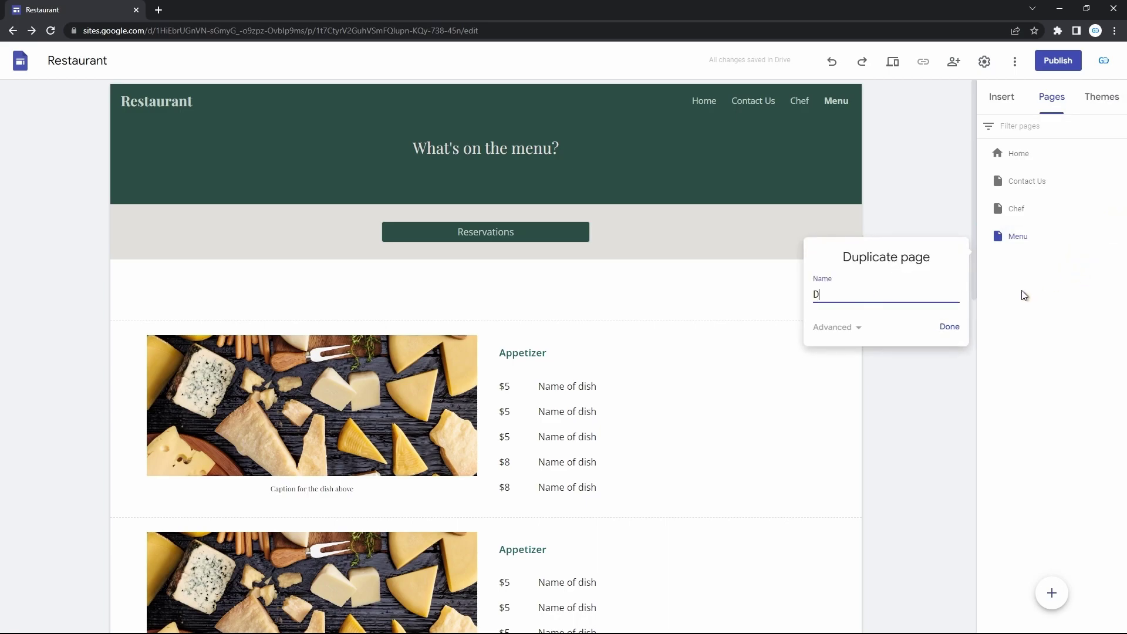
click(949, 327)
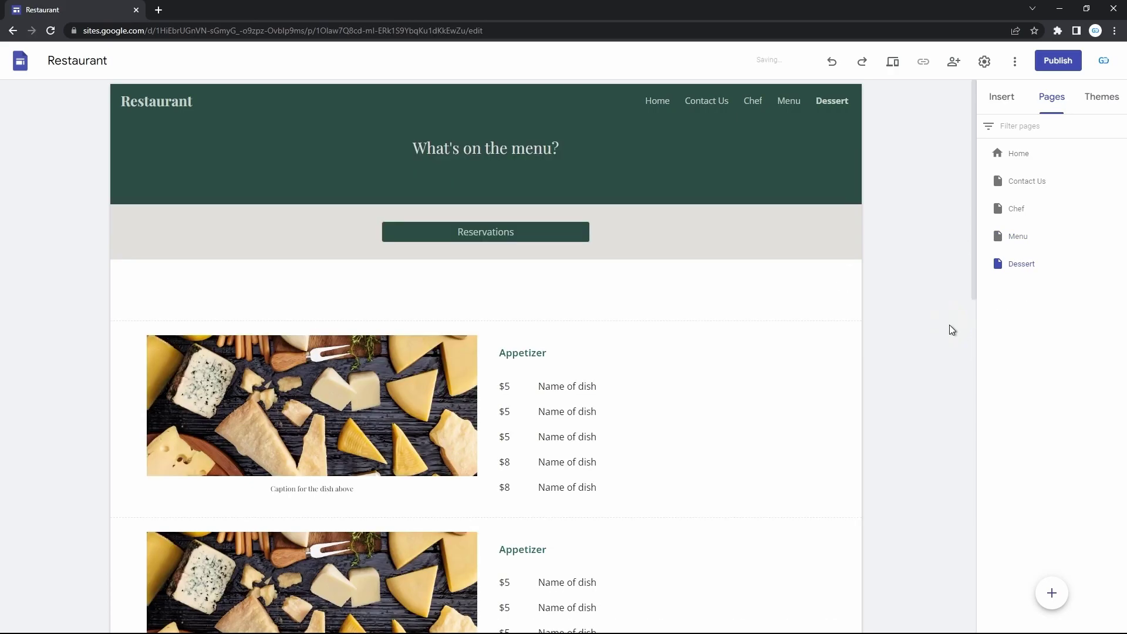
Rename the Menu page to 'Main Dishes' and look over its cheese and appetizer sections.
double_click(1024, 236)
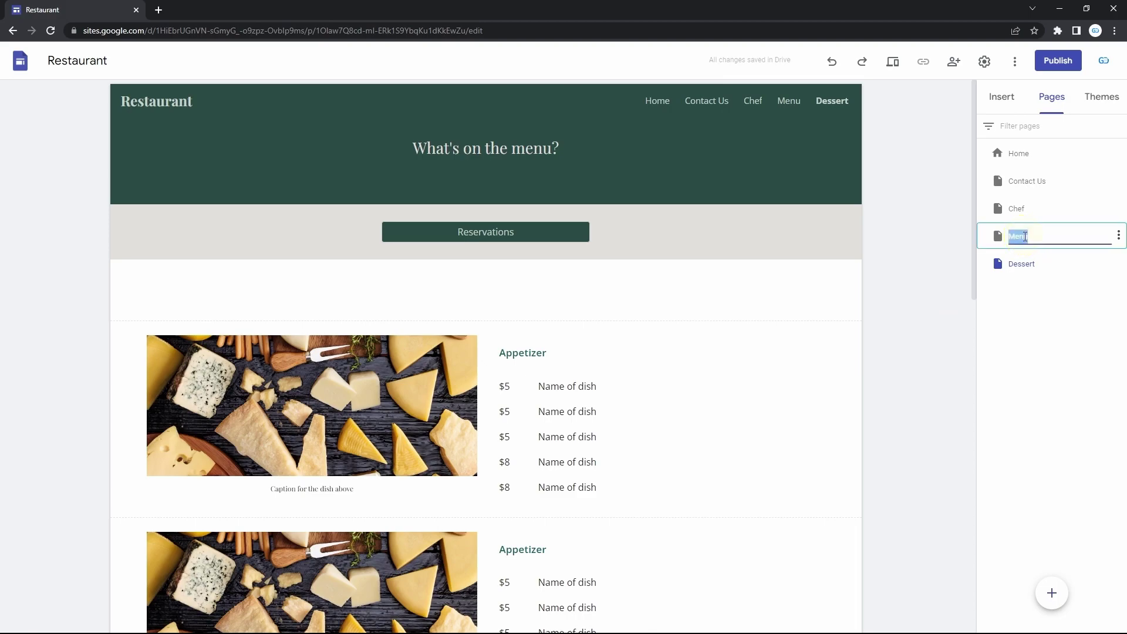
text(Main Dishes)
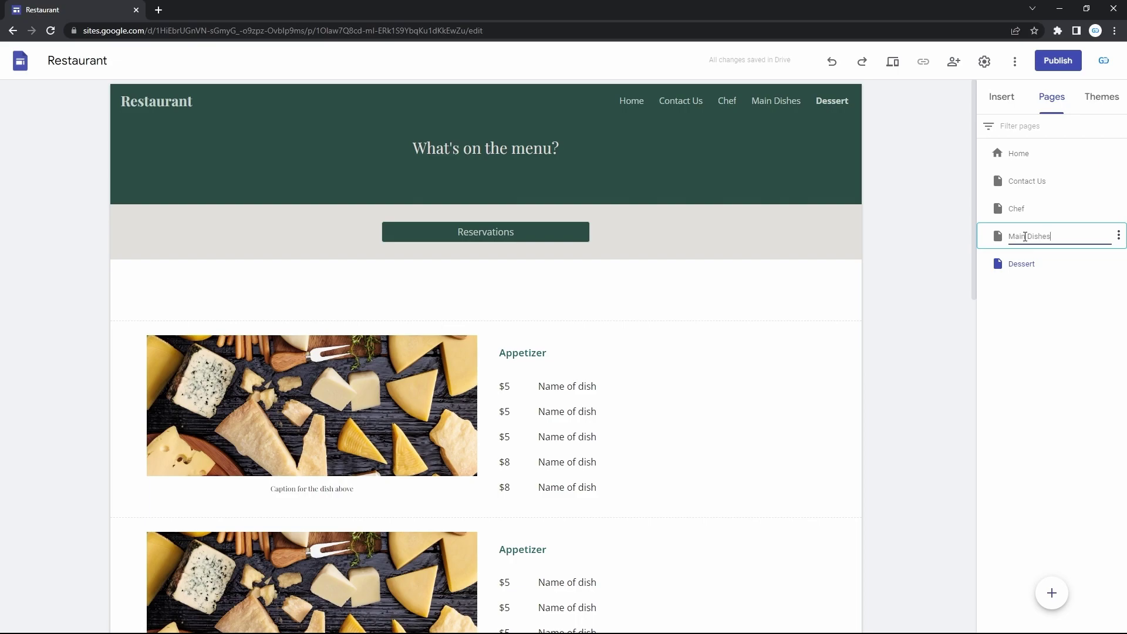
click(1019, 295)
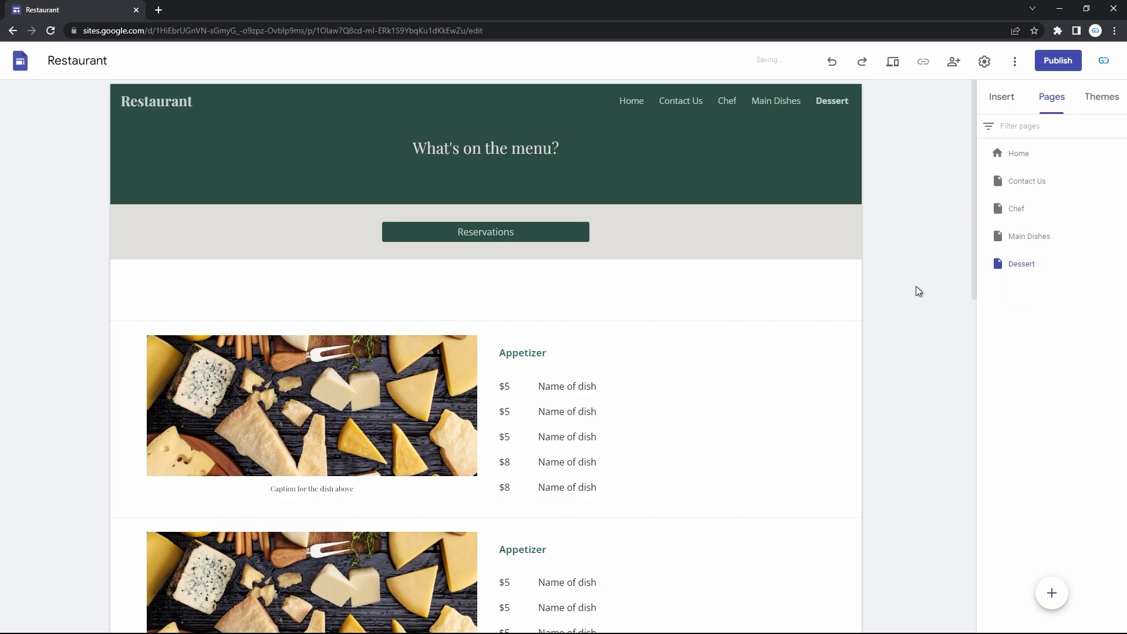
click(433, 384)
click(389, 573)
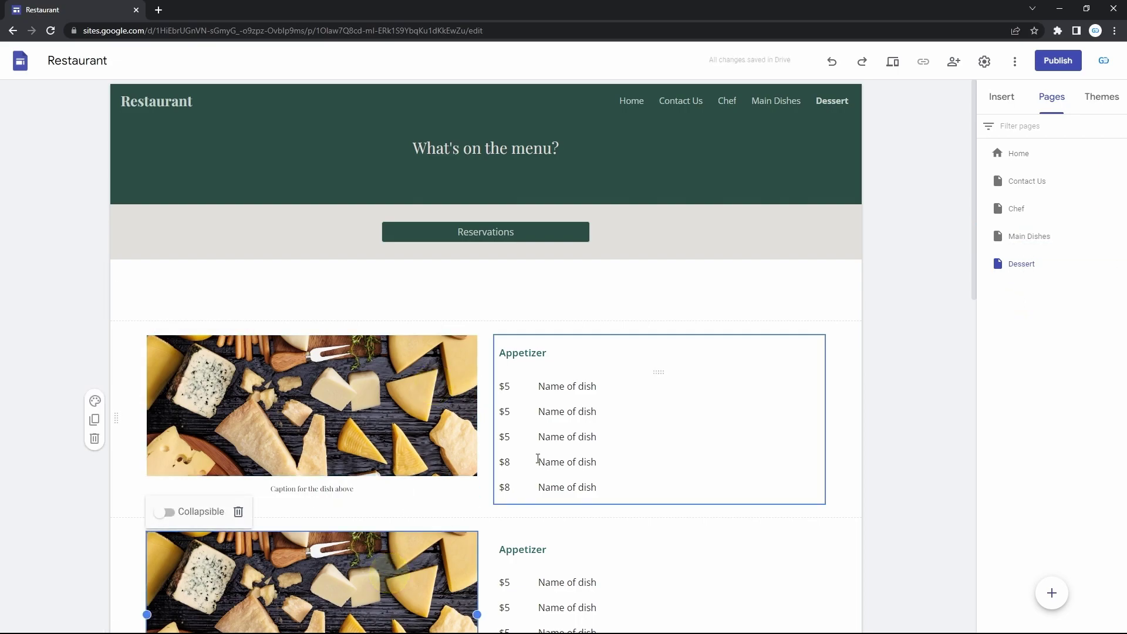
click(573, 436)
scroll(573, 436, down, 10)
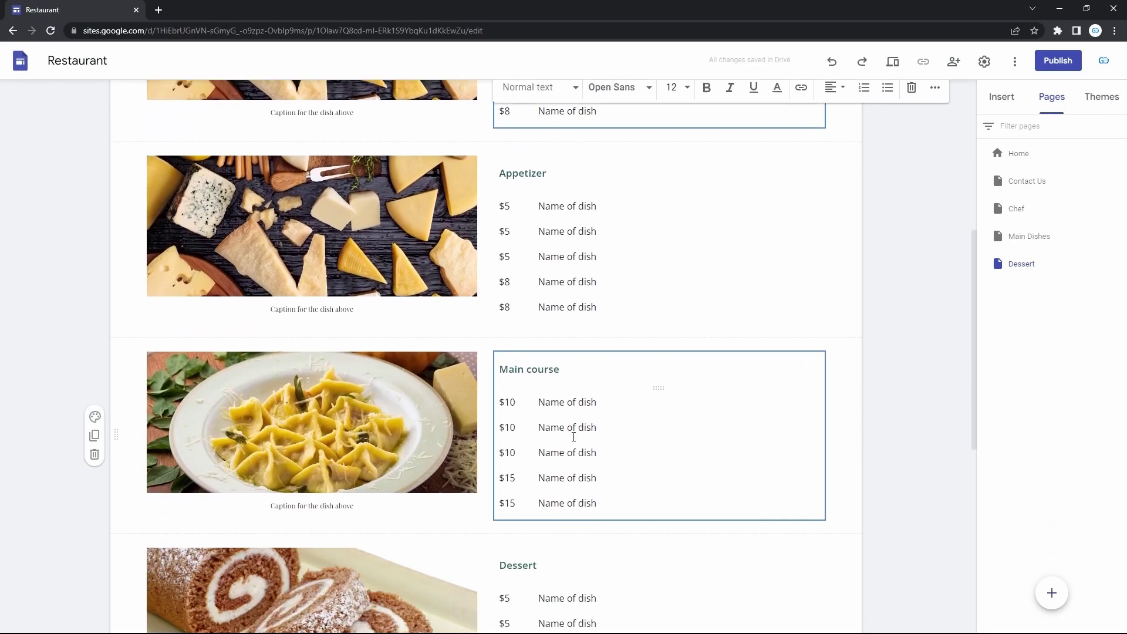
scroll(573, 436, down, 3)
scroll(573, 436, up, 13)
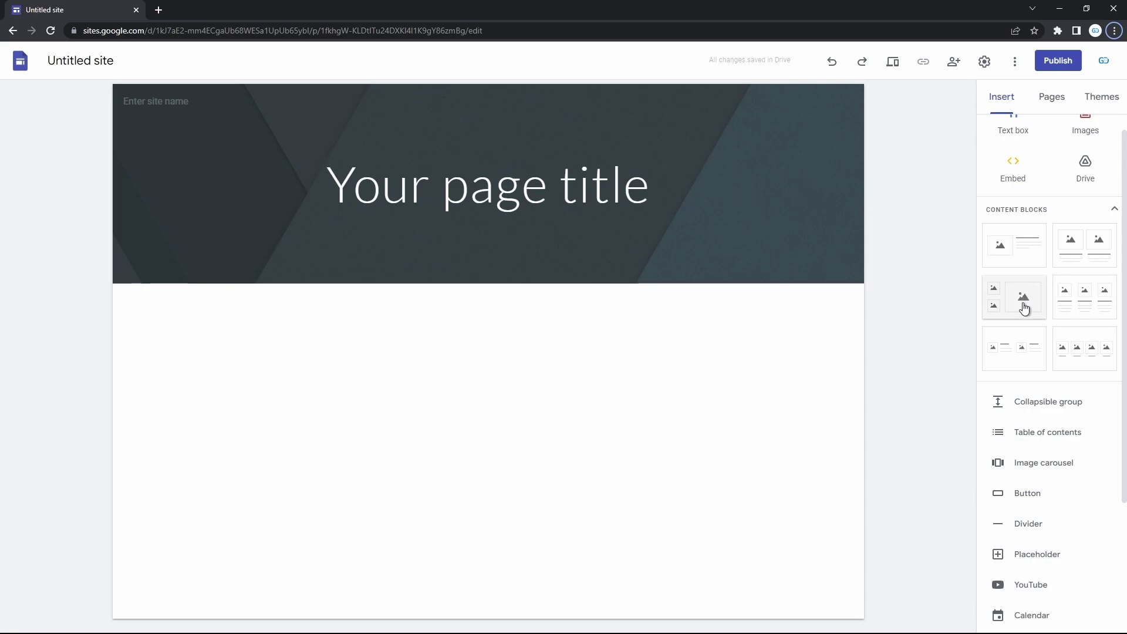
Scroll through the new Untitled site's Insert panel to review the available content blocks.
scroll(1091, 350, down, 3)
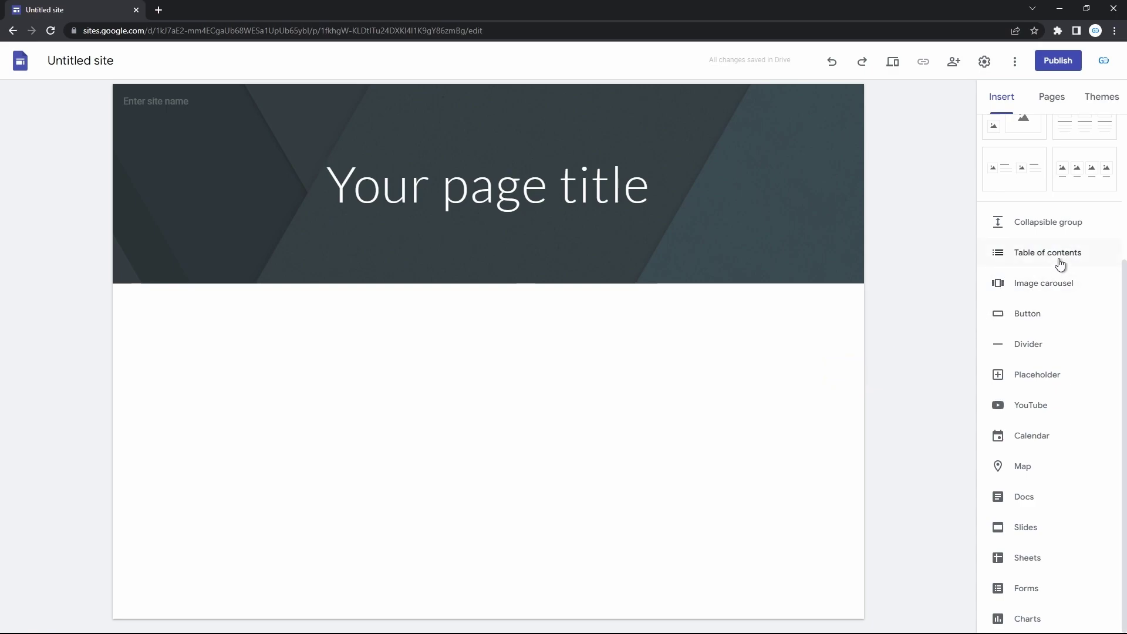
scroll(1045, 265, up, 3)
scroll(1060, 265, up, 1)
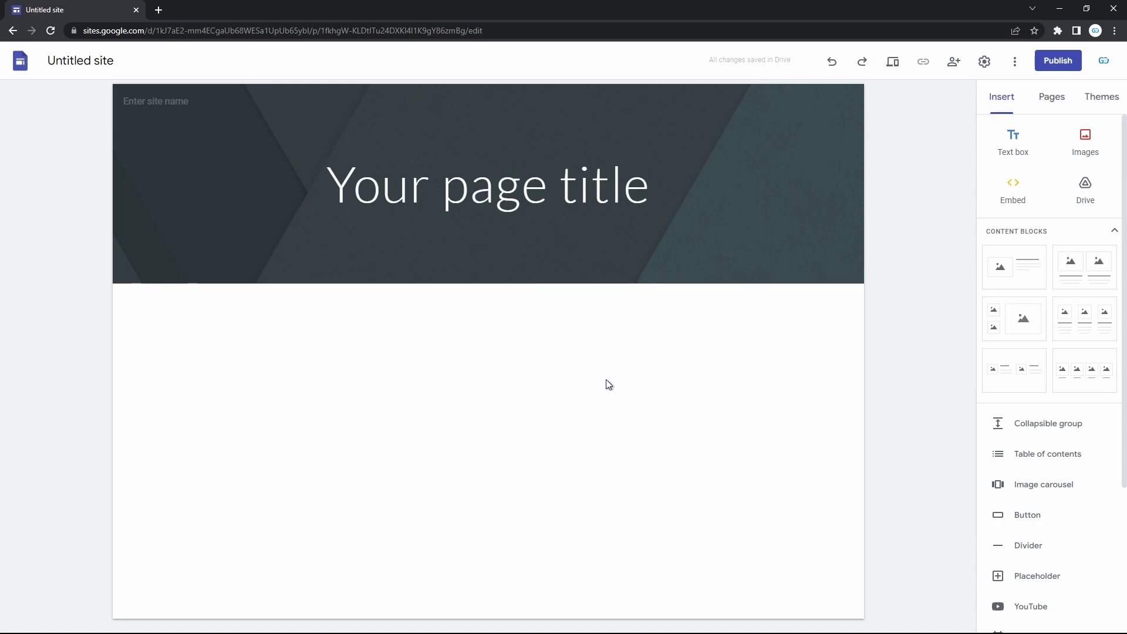
Name the site TheGooDocs and set filename.jpg from My Drive as its logo.
click(193, 104)
text(TheGo)
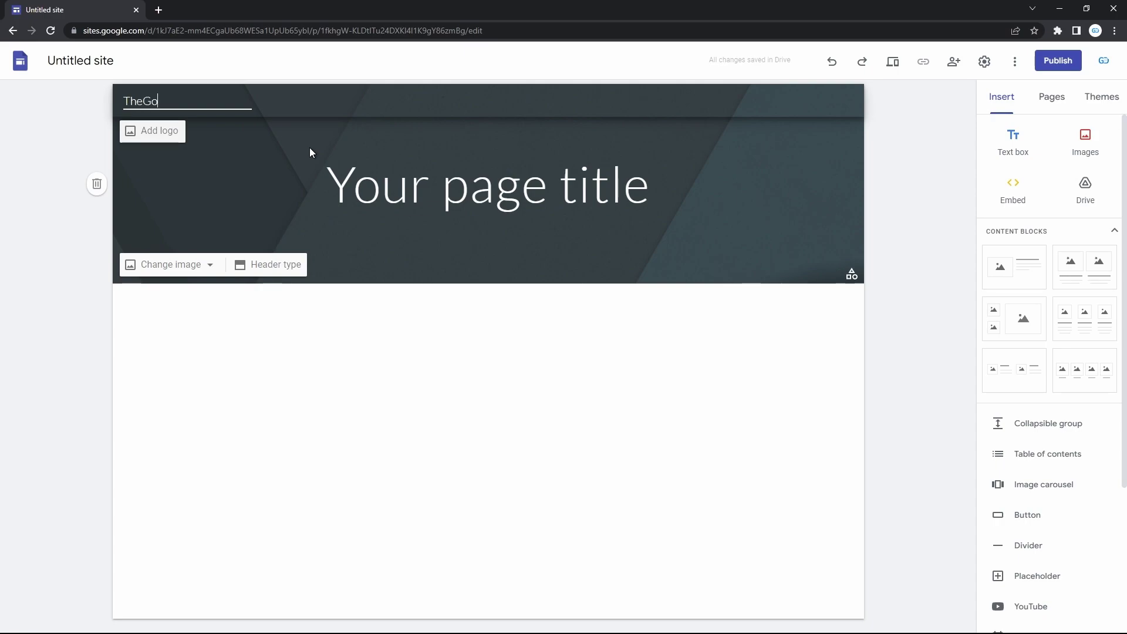
text(oDocs)
click(173, 134)
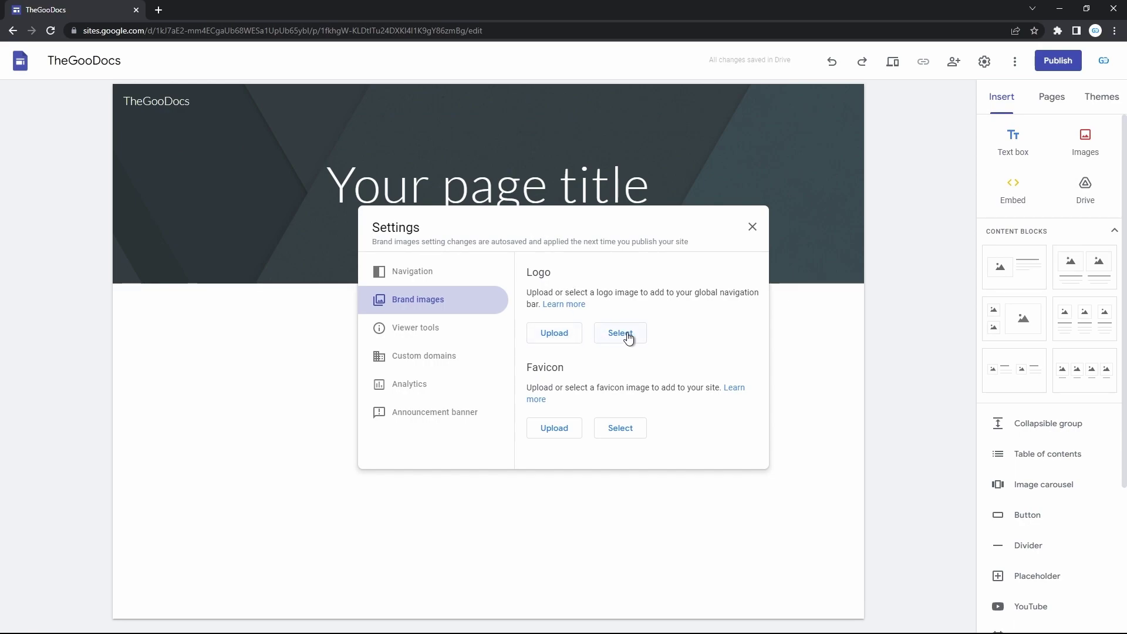
click(620, 333)
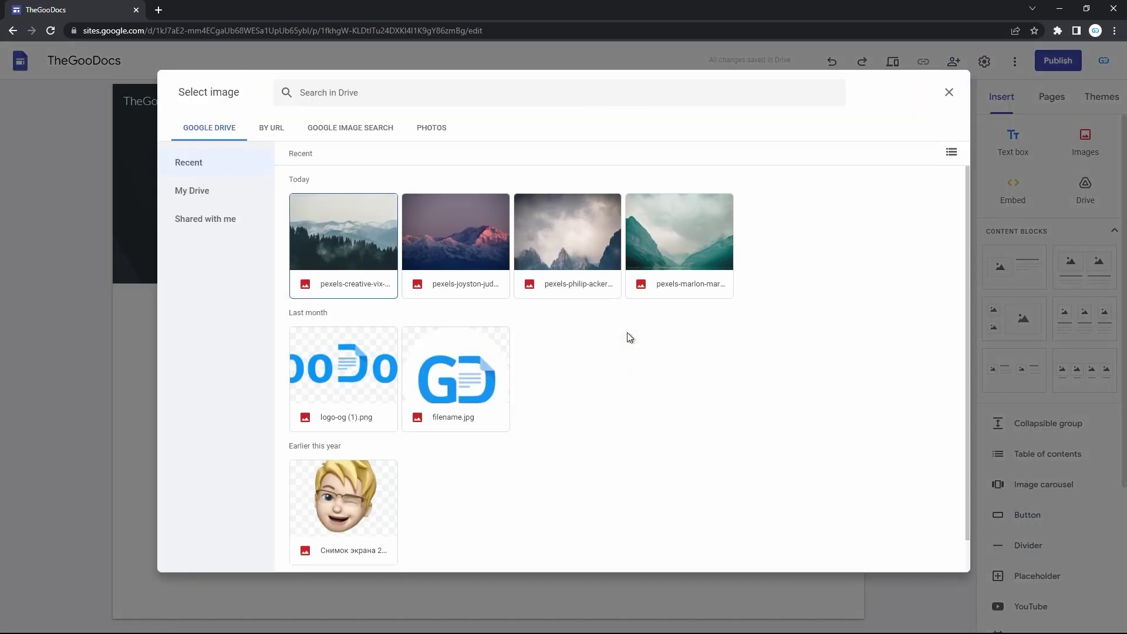
click(222, 192)
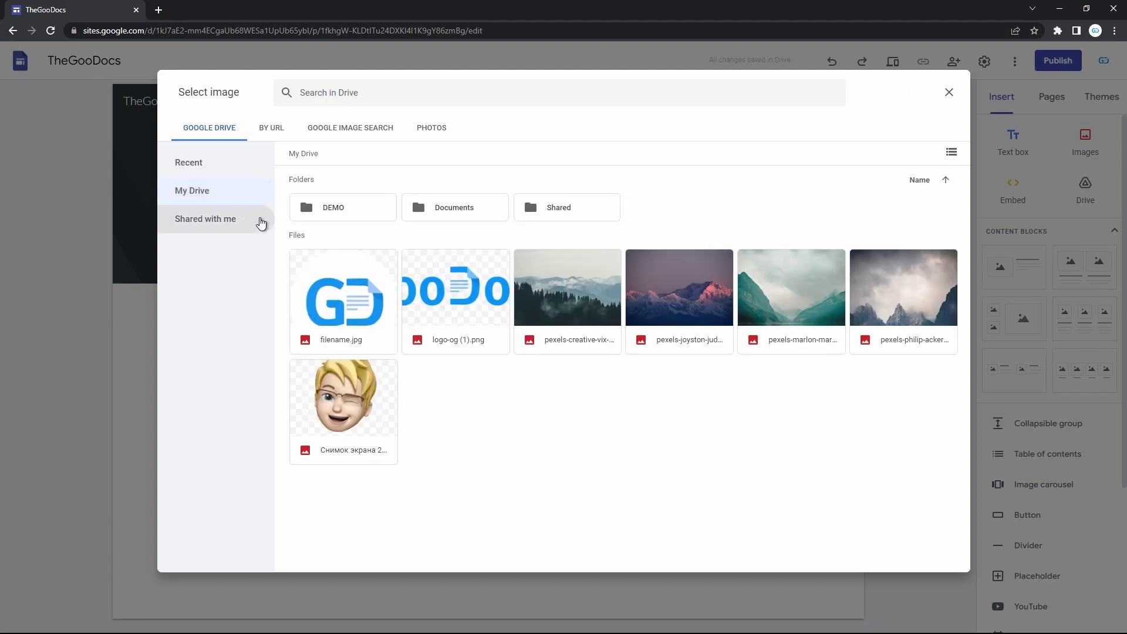
double_click(361, 316)
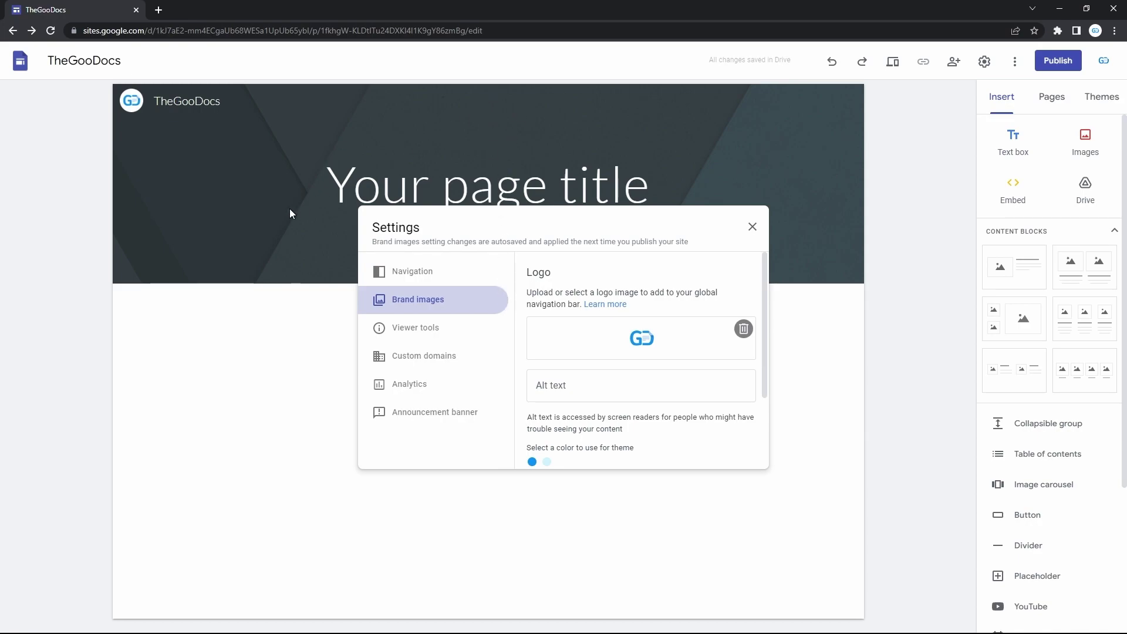
Set the navigation bar colour to White in the site Settings.
click(429, 277)
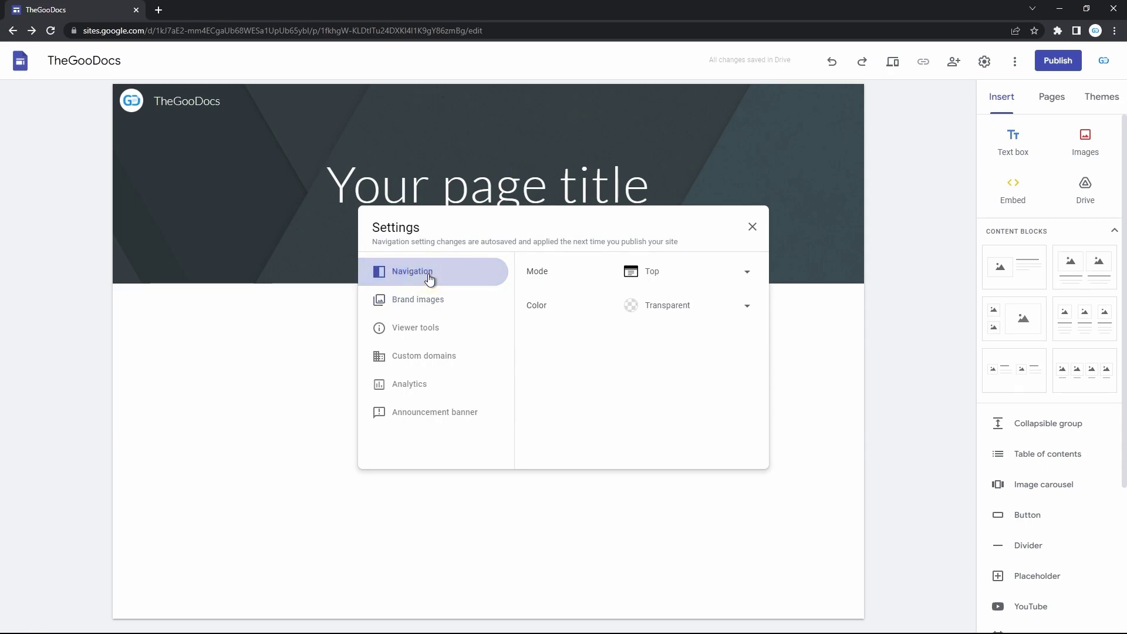
click(672, 306)
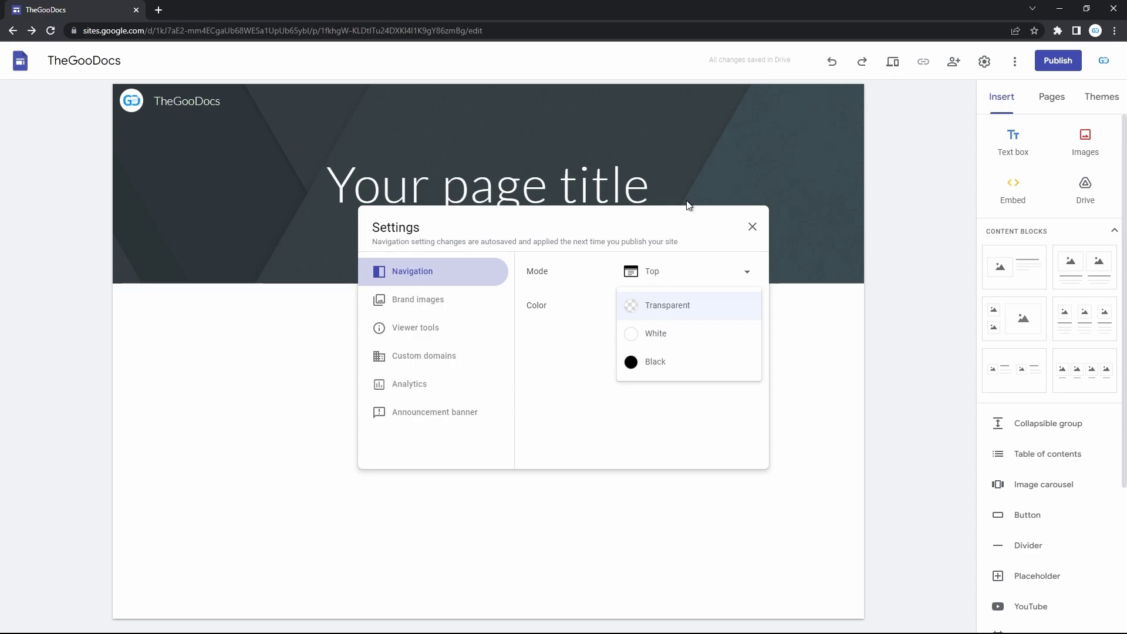
click(676, 336)
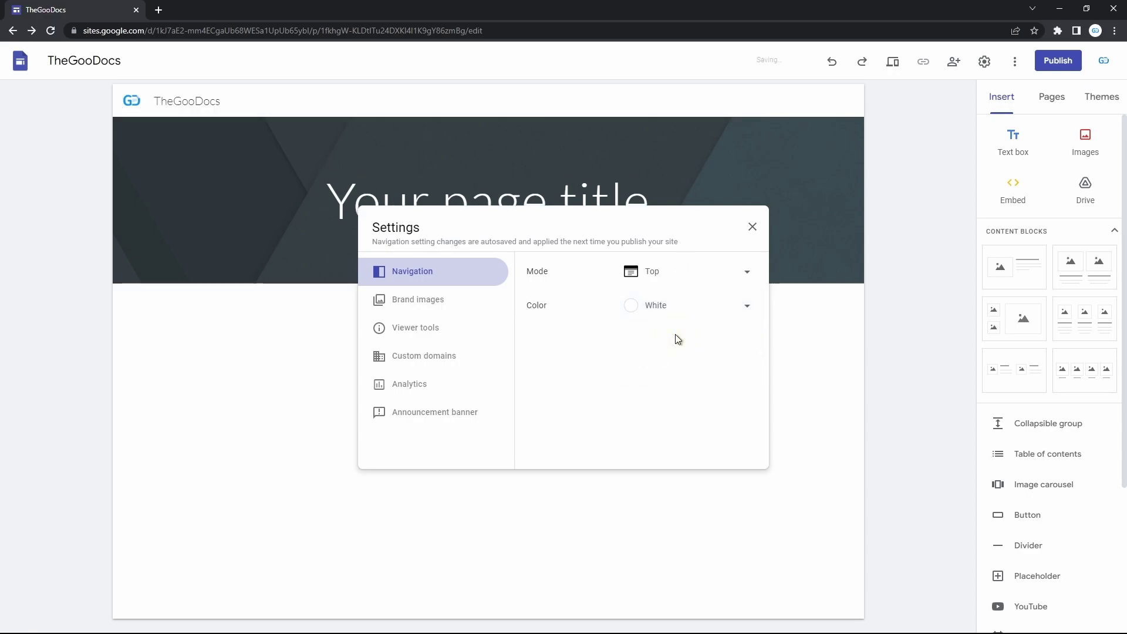
click(752, 226)
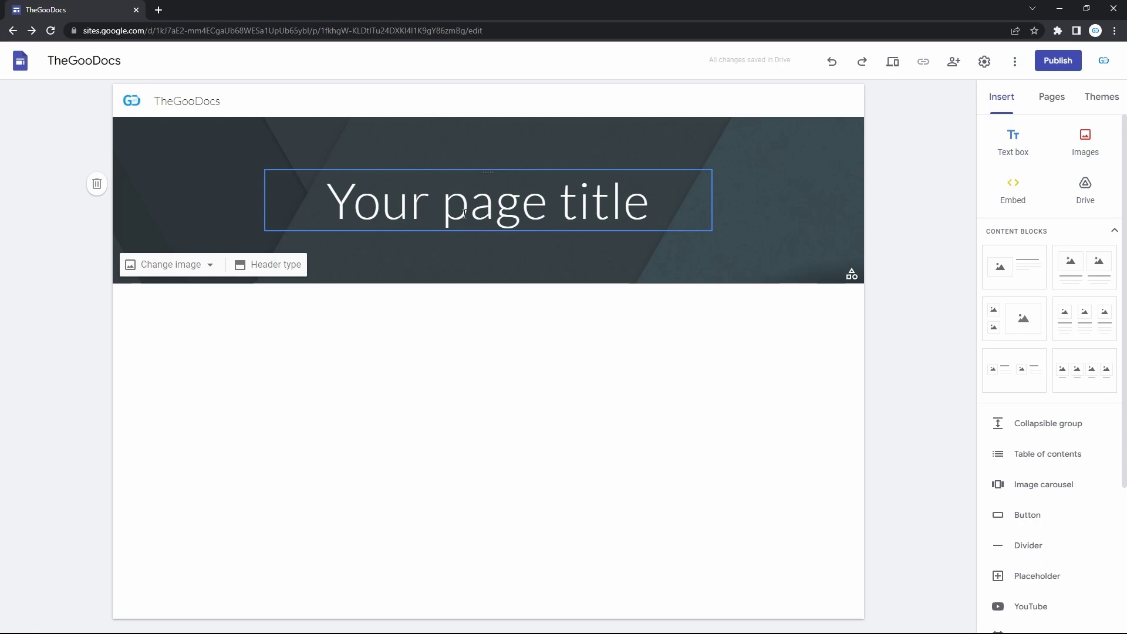
Replace the placeholder page title with 'Free Templates'.
click(500, 212)
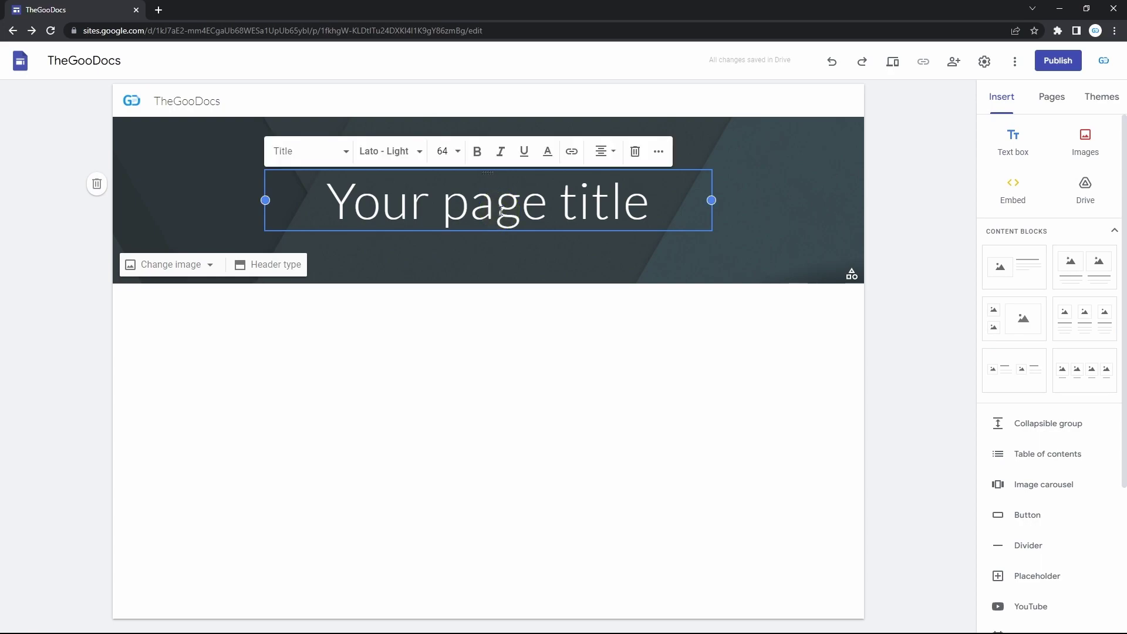
triple_click(500, 211)
text(Free)
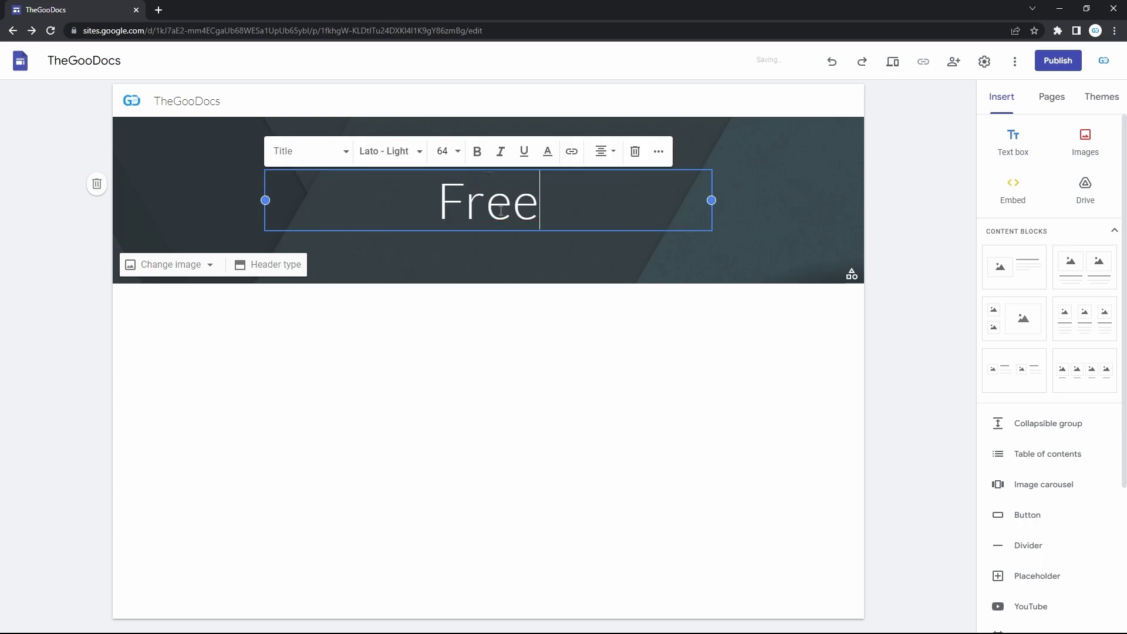
text( Templates)
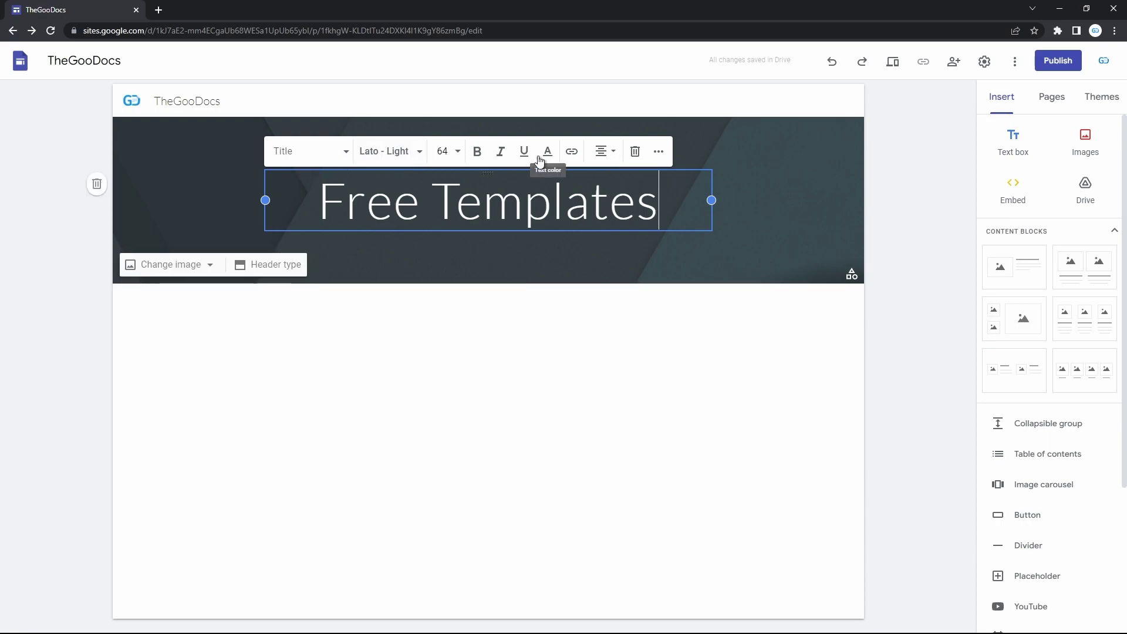
drag(314, 208, 657, 200)
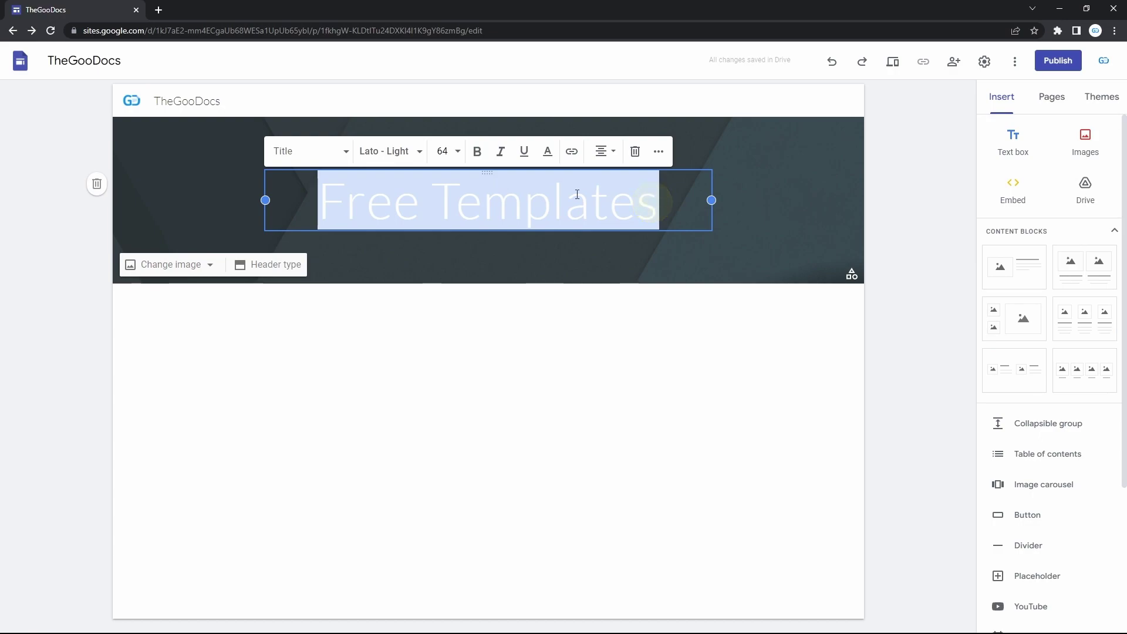
Format the title in Bebas Neue, size 96, bold.
click(336, 152)
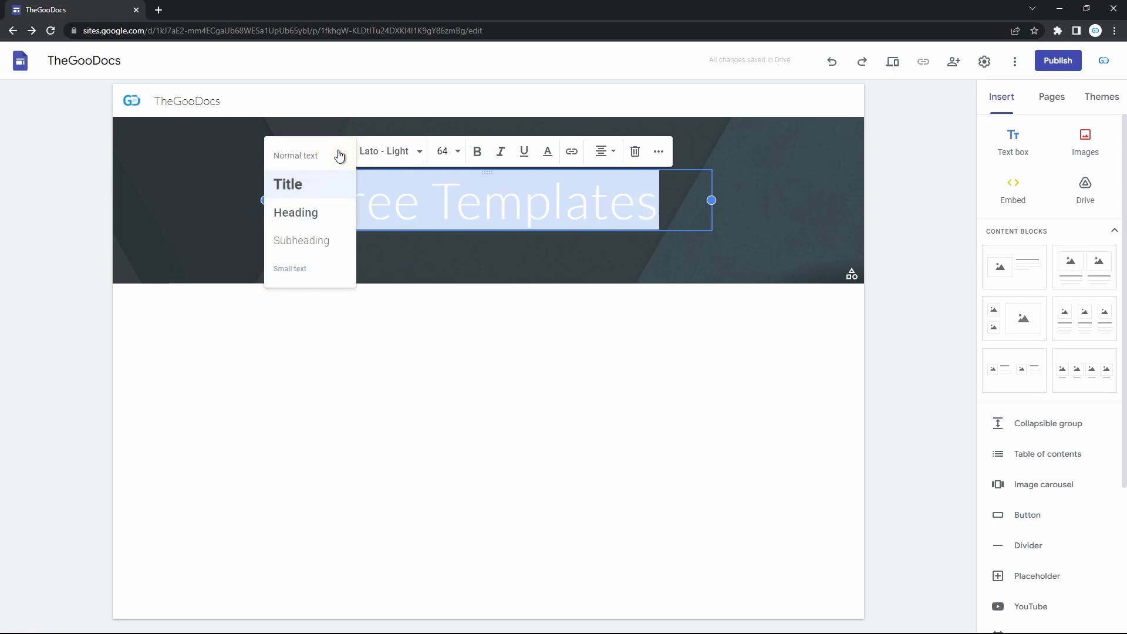
click(390, 151)
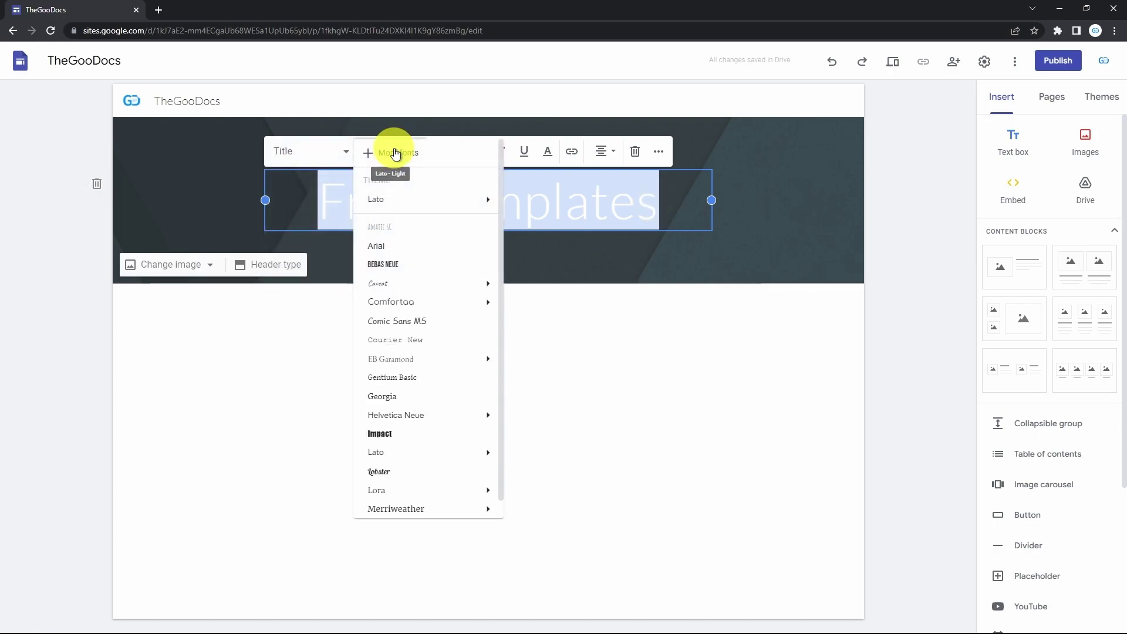
click(404, 267)
click(459, 150)
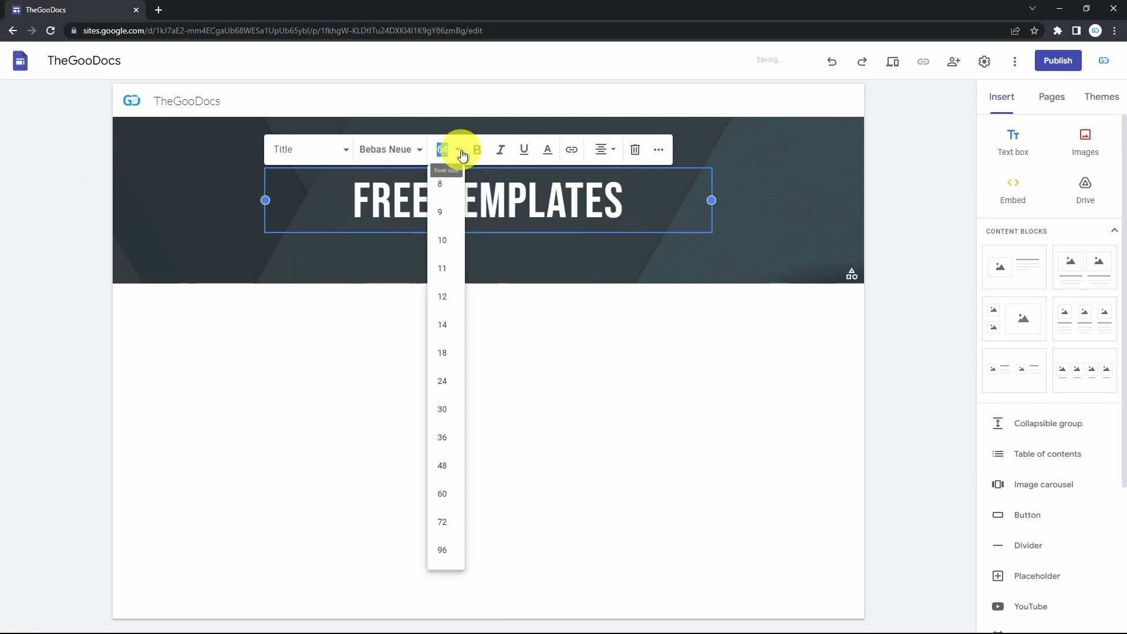
click(443, 545)
click(483, 145)
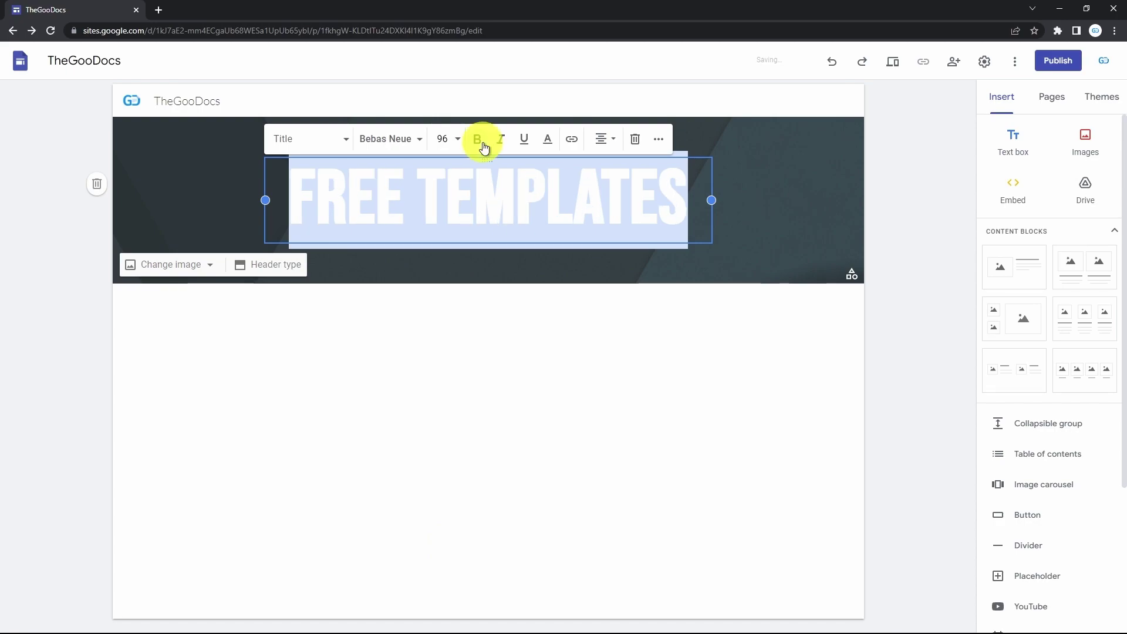
click(502, 140)
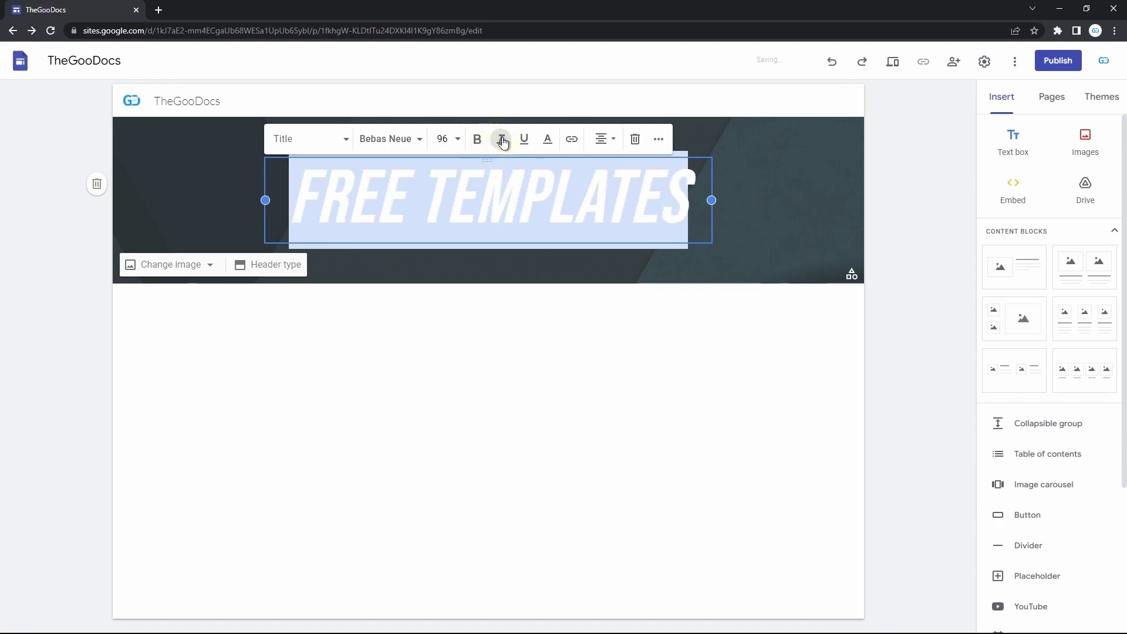
click(502, 141)
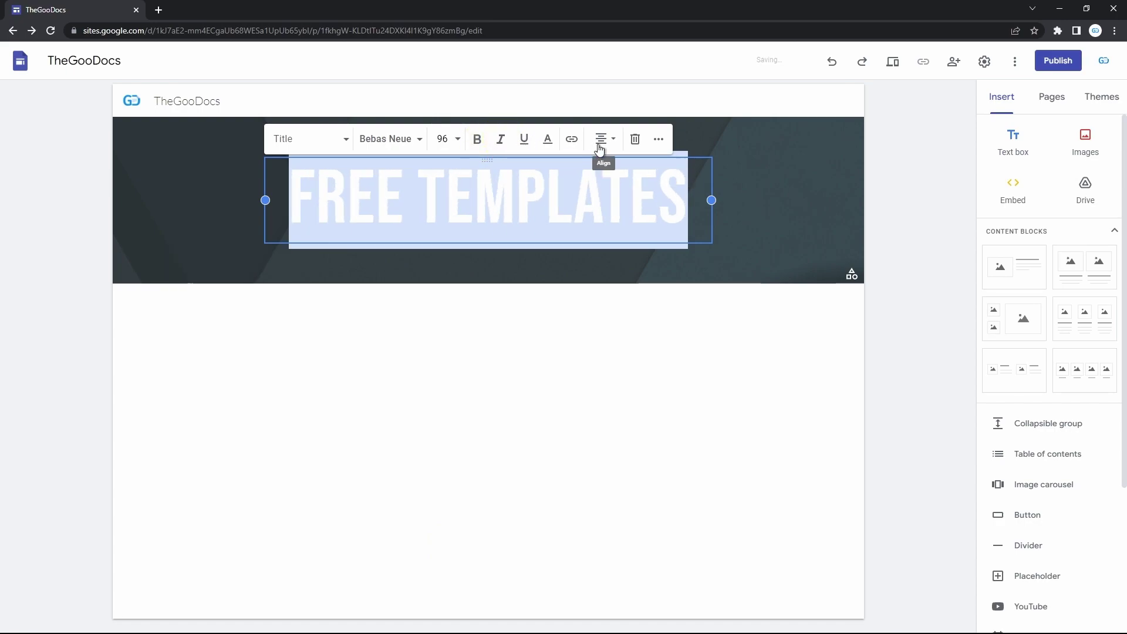
Clear the trial red colour so the title stays white, and check its alignment options.
click(656, 141)
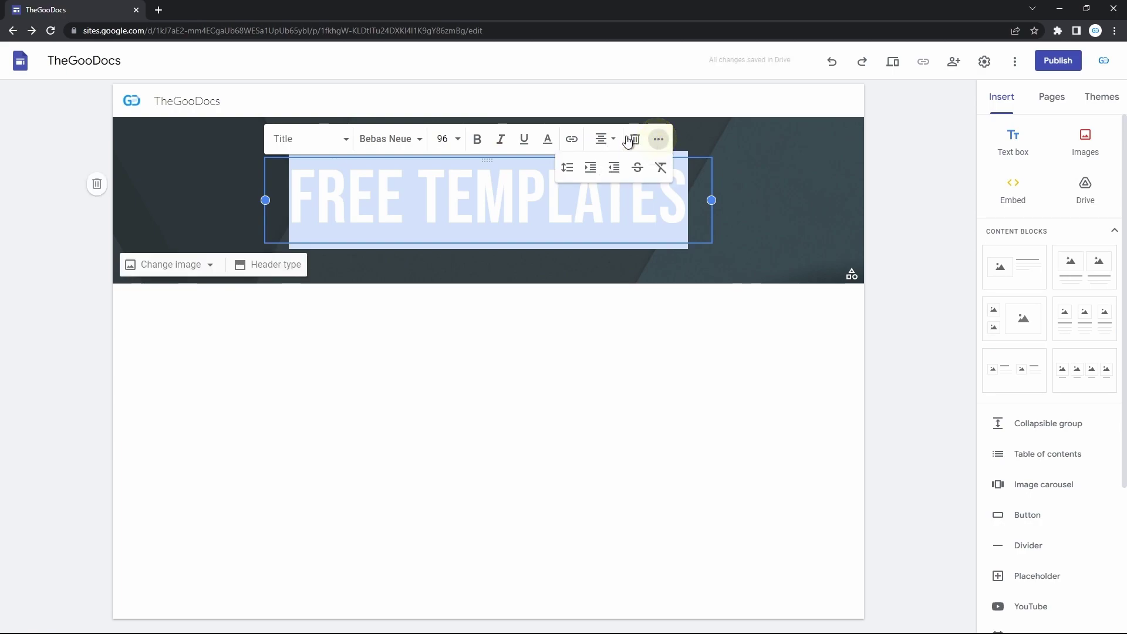
click(547, 140)
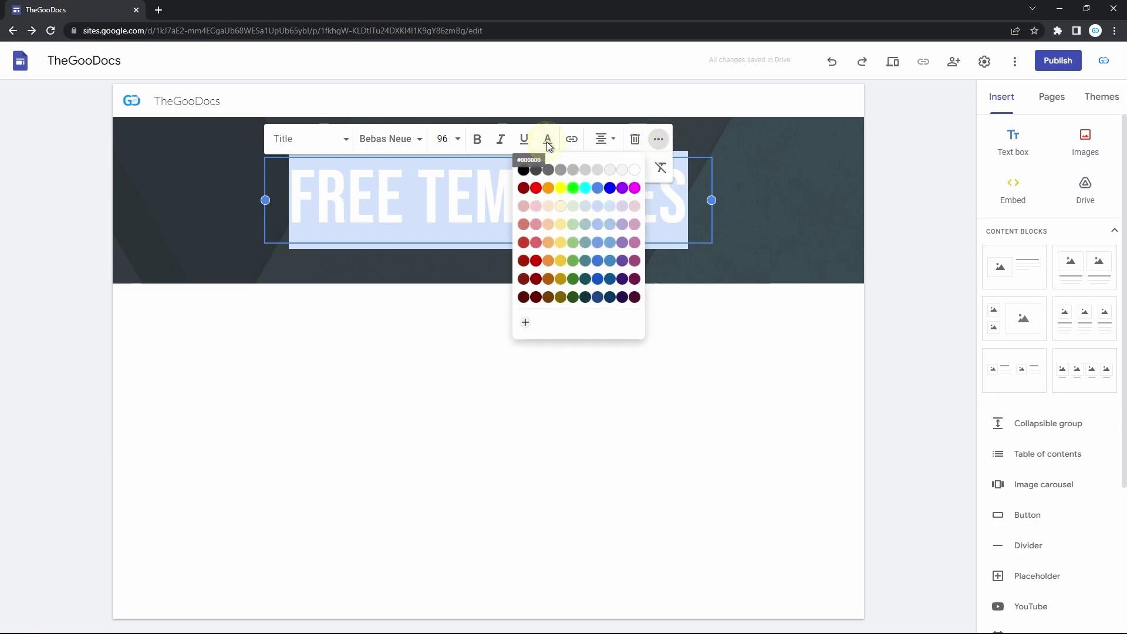
click(536, 188)
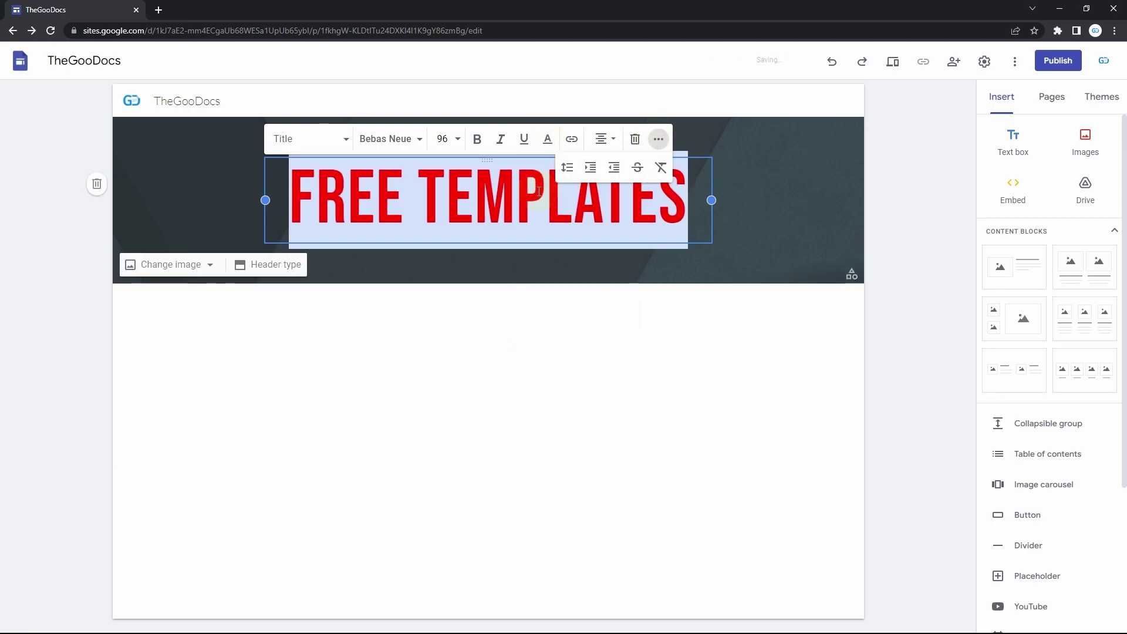
click(660, 167)
click(605, 141)
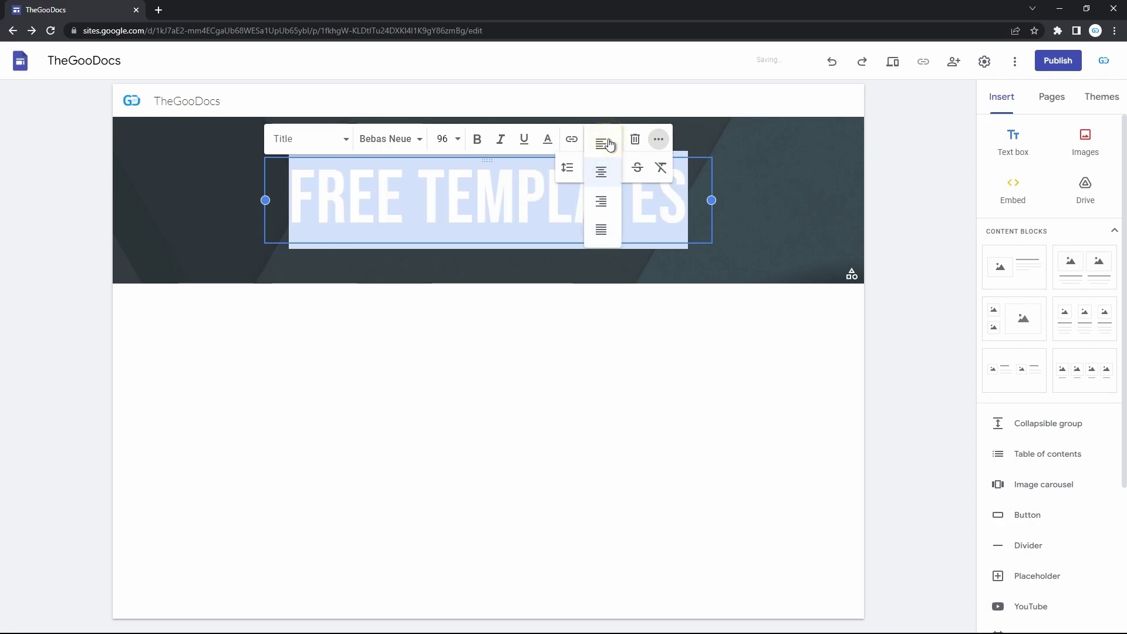
click(658, 141)
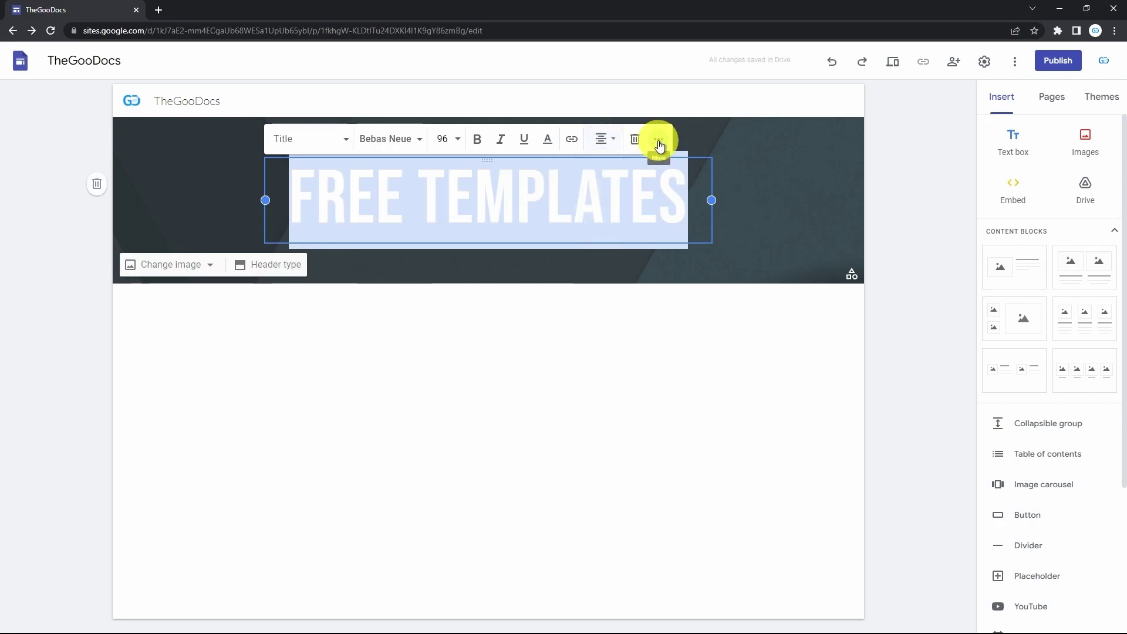
click(658, 142)
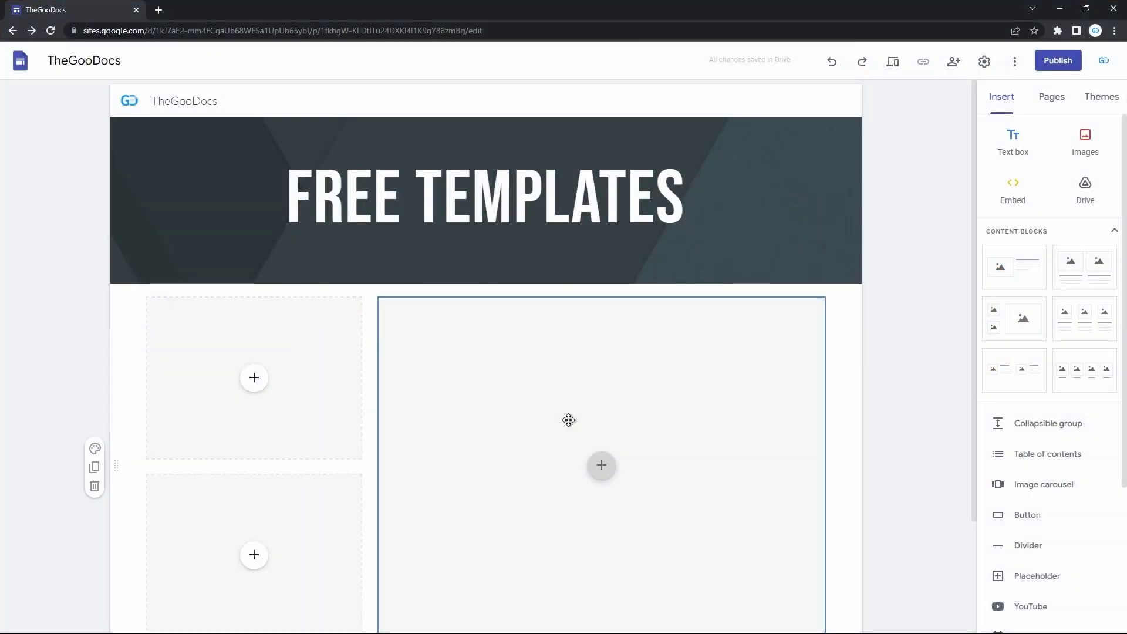
Upload pexels-creative-vix-9754.jpg as the header background and reset its image adjustments.
mouse_move(575, 270)
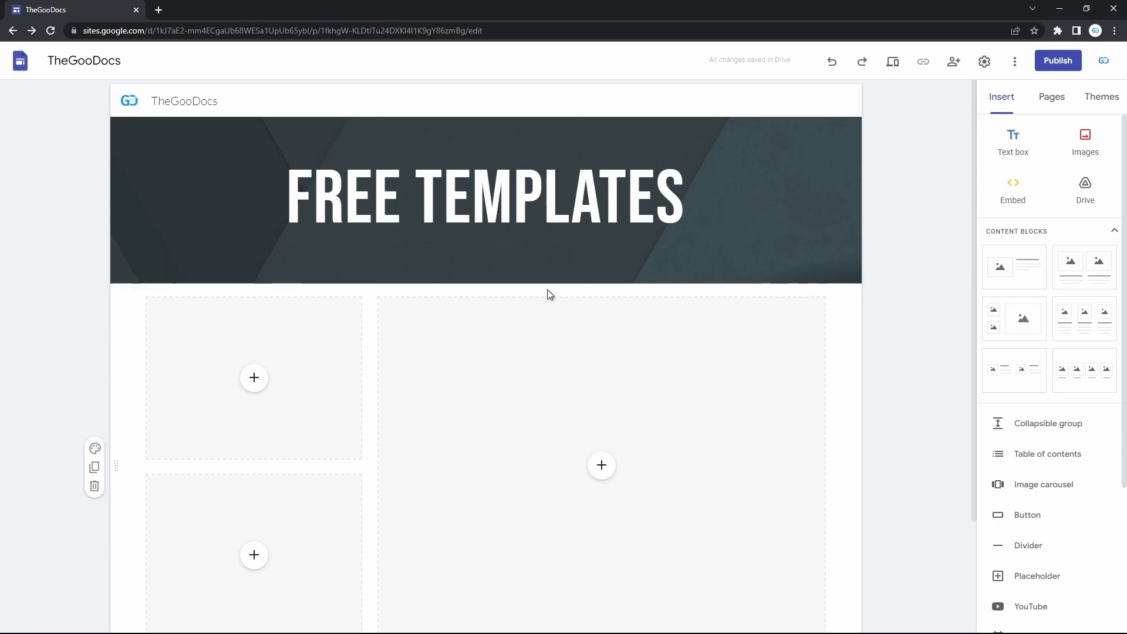
mouse_move(503, 276)
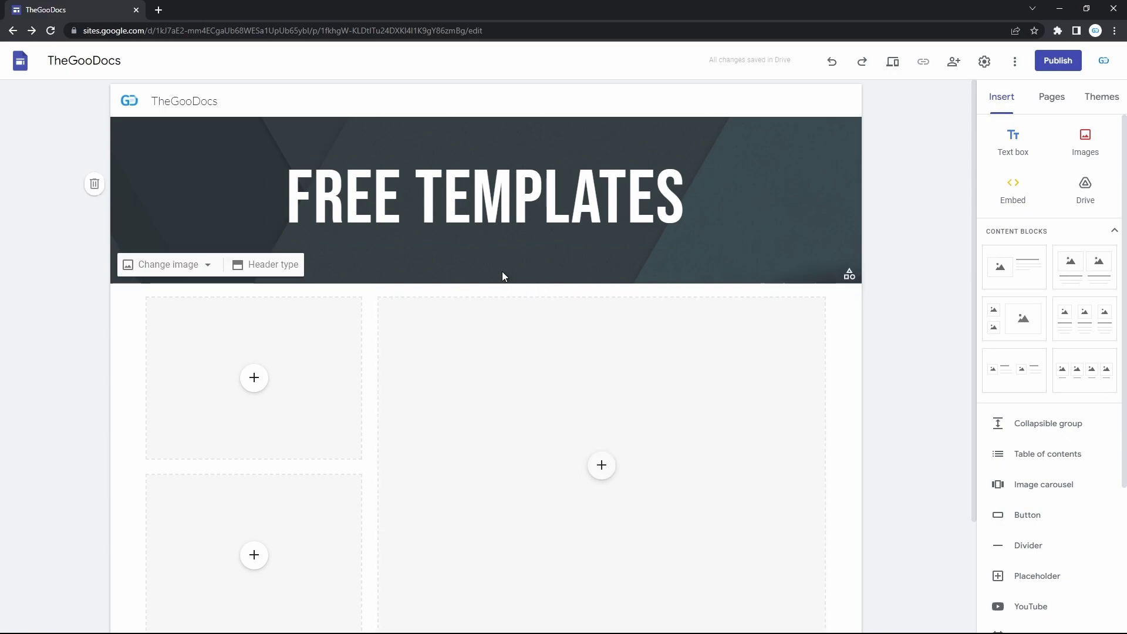
click(189, 266)
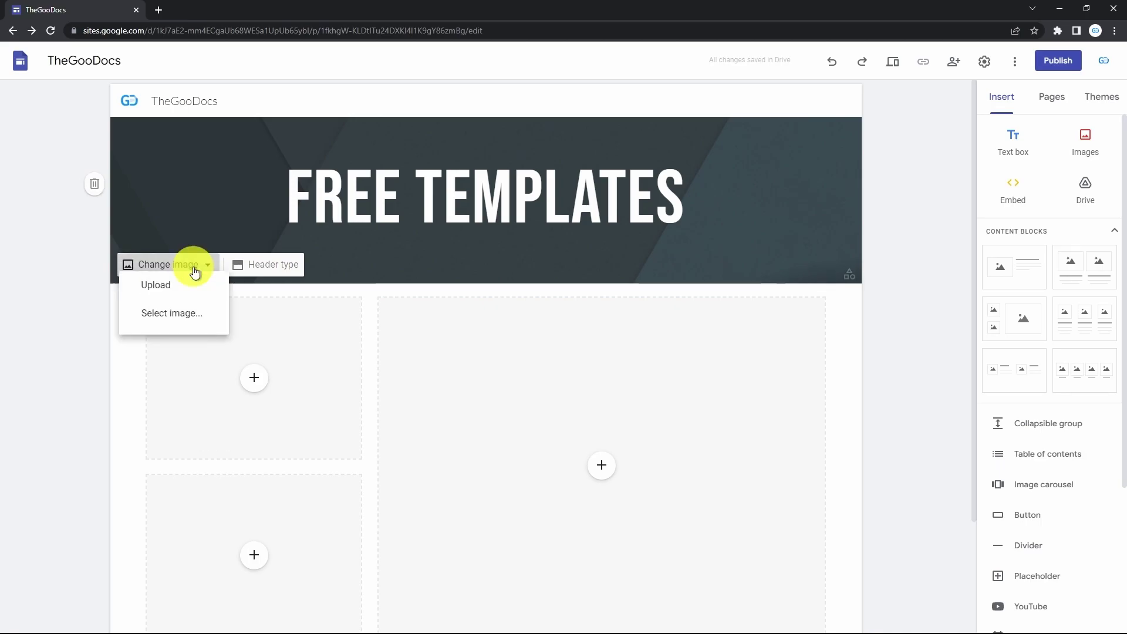
click(190, 296)
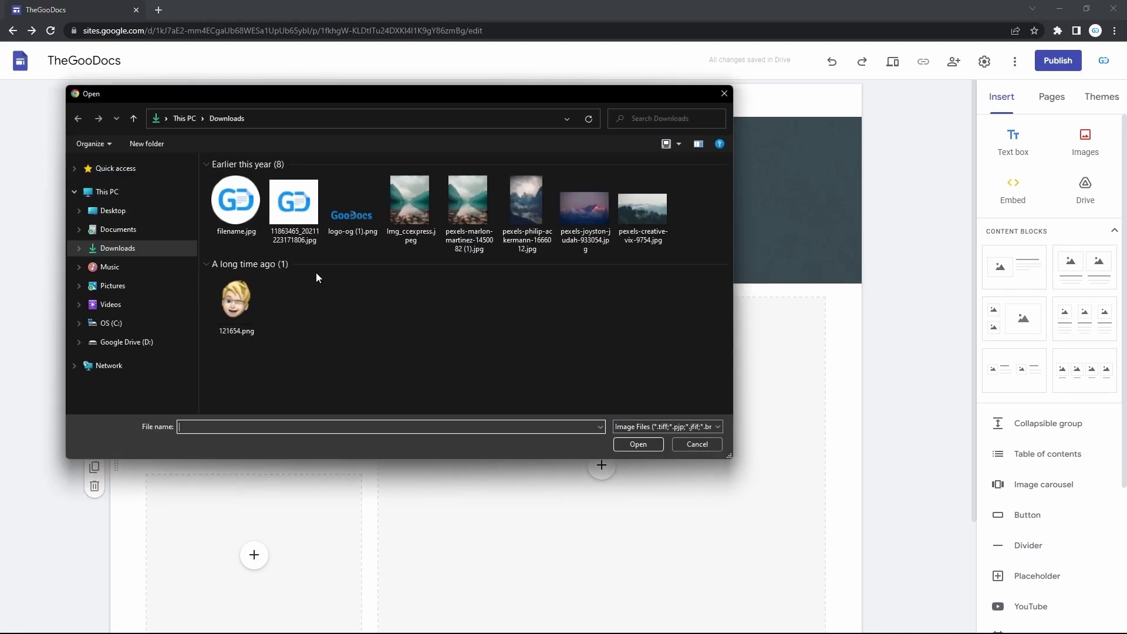
double_click(622, 210)
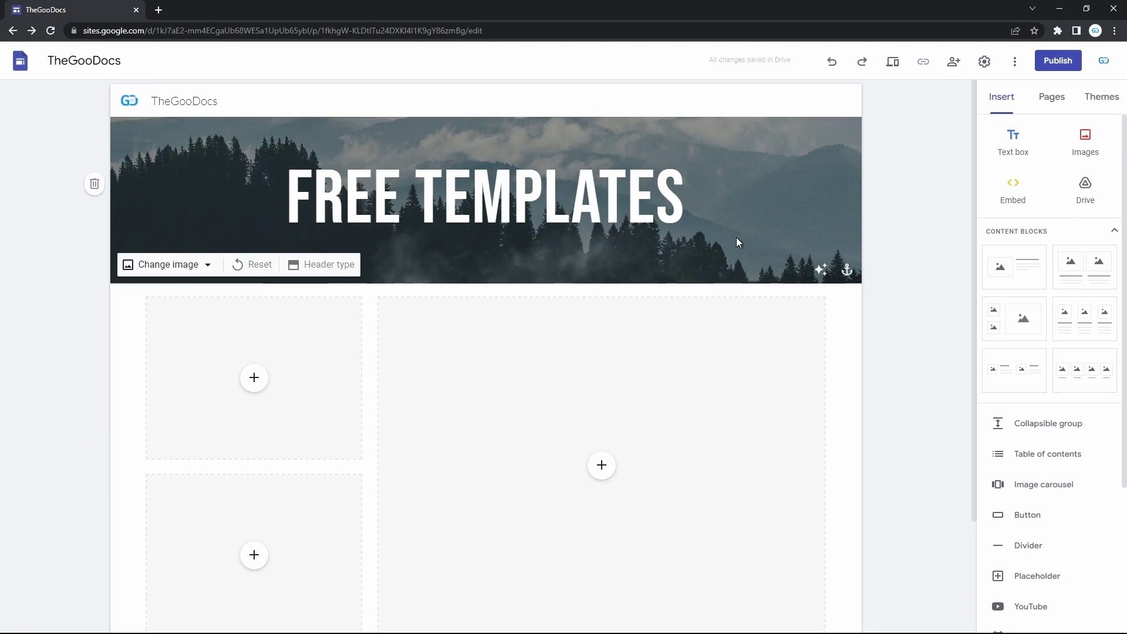
click(271, 266)
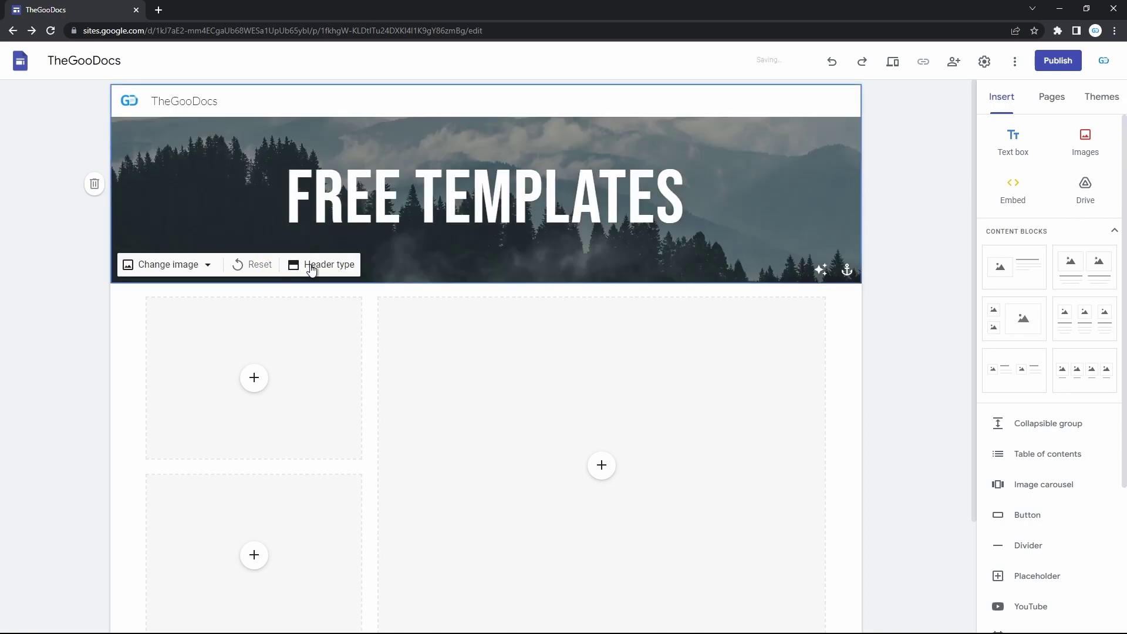
Change the header type to Cover.
click(311, 269)
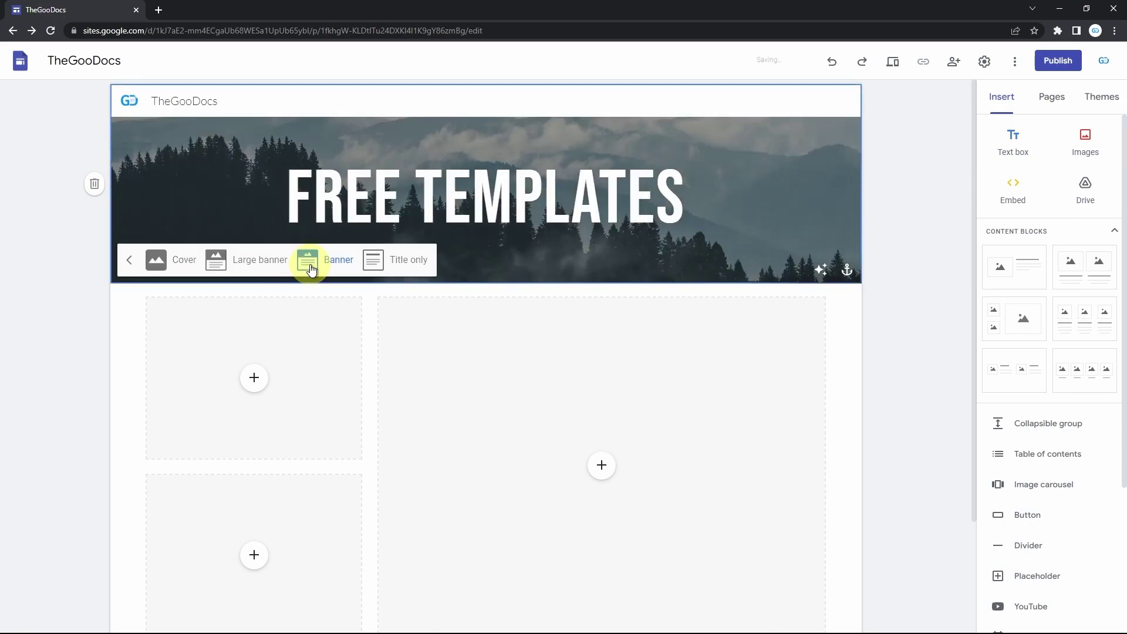
click(190, 265)
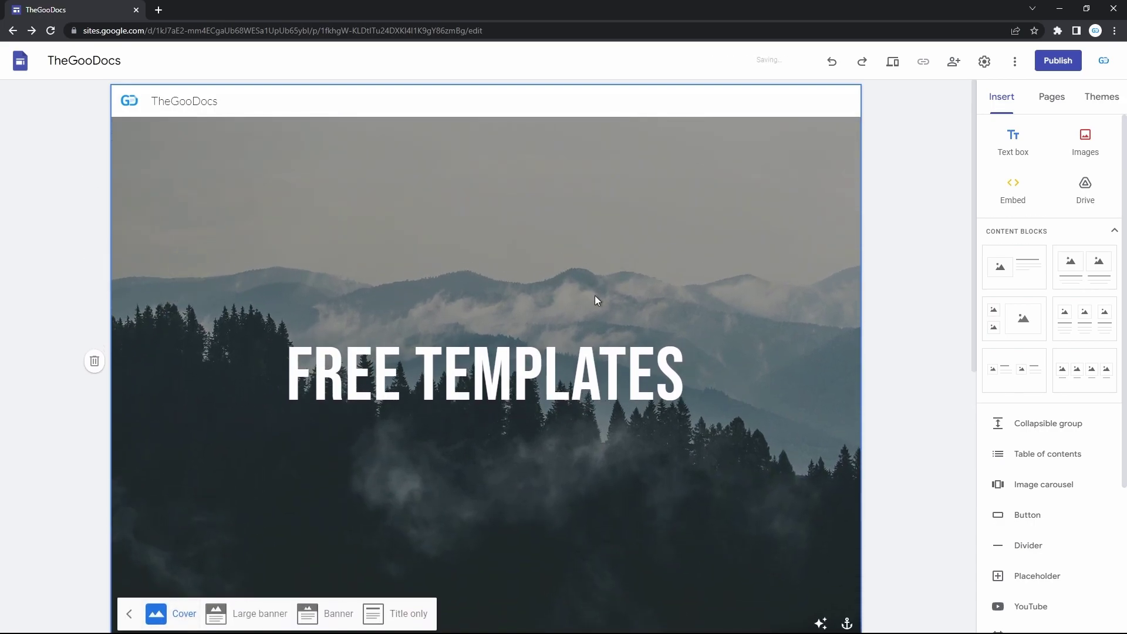
scroll(595, 300, down, 3)
scroll(595, 300, up, 3)
Preview the site and scroll through the cover header.
click(892, 62)
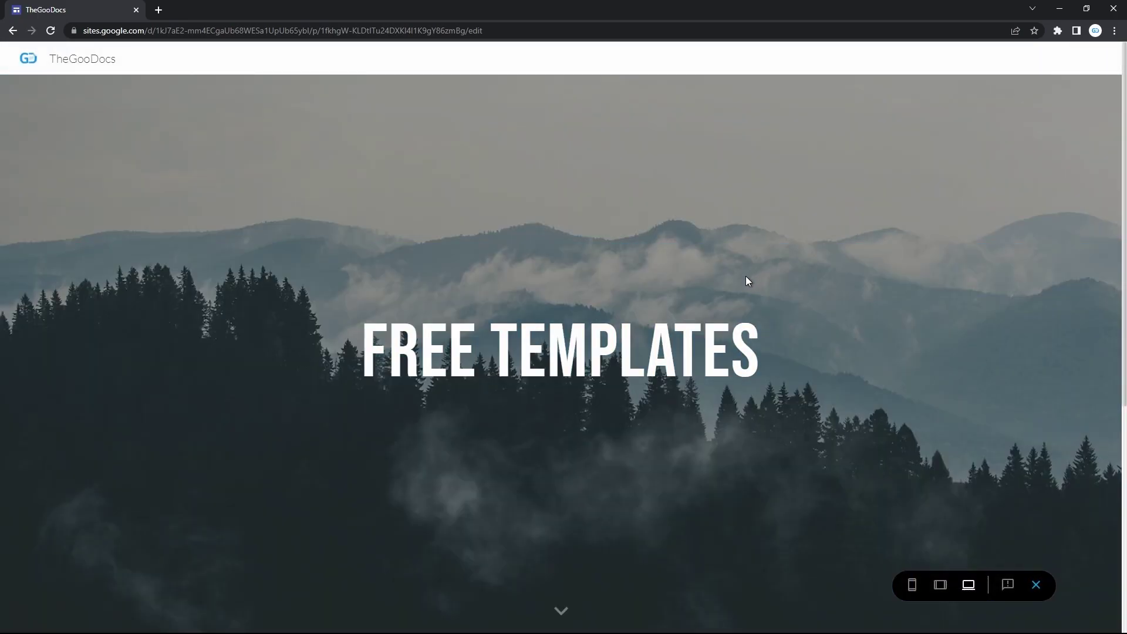
scroll(746, 281, down, 6)
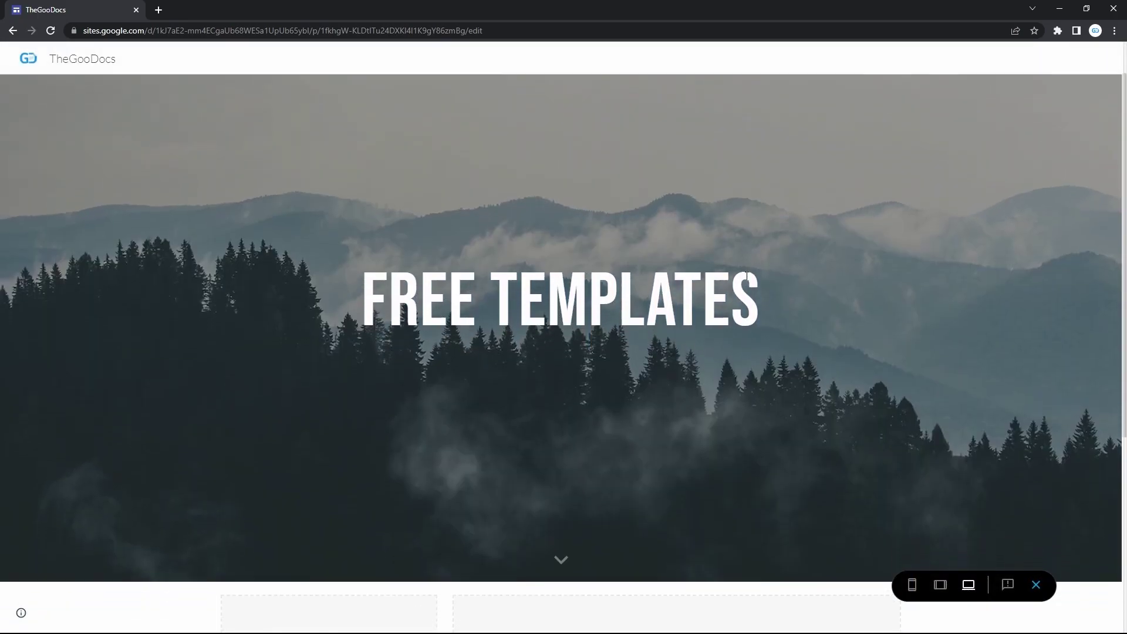
scroll(748, 280, up, 5)
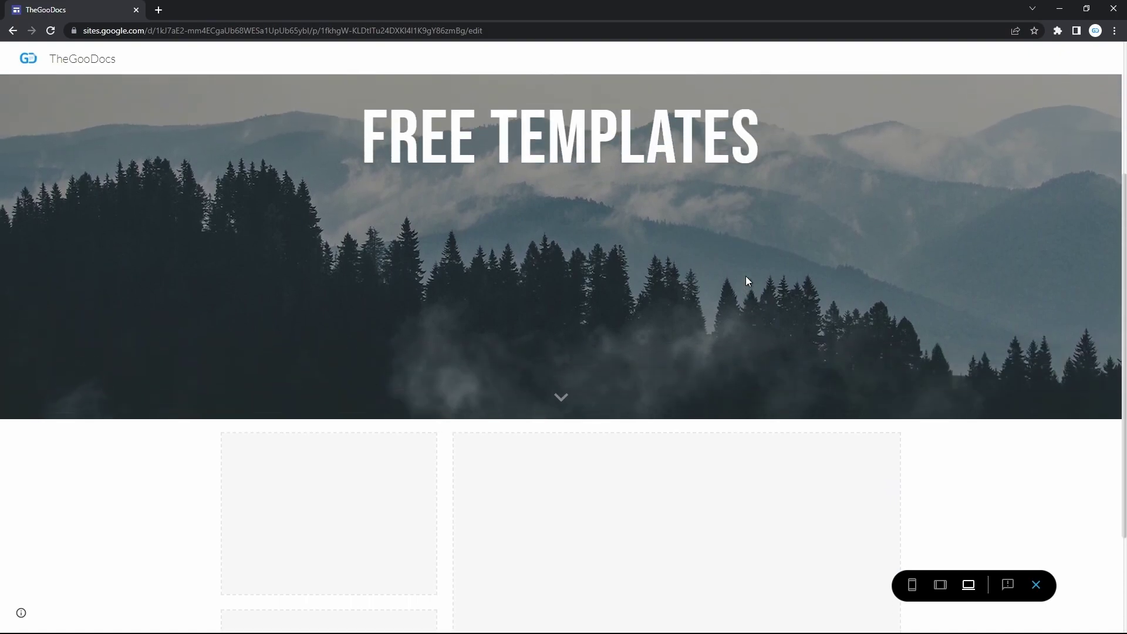
scroll(745, 281, down, 5)
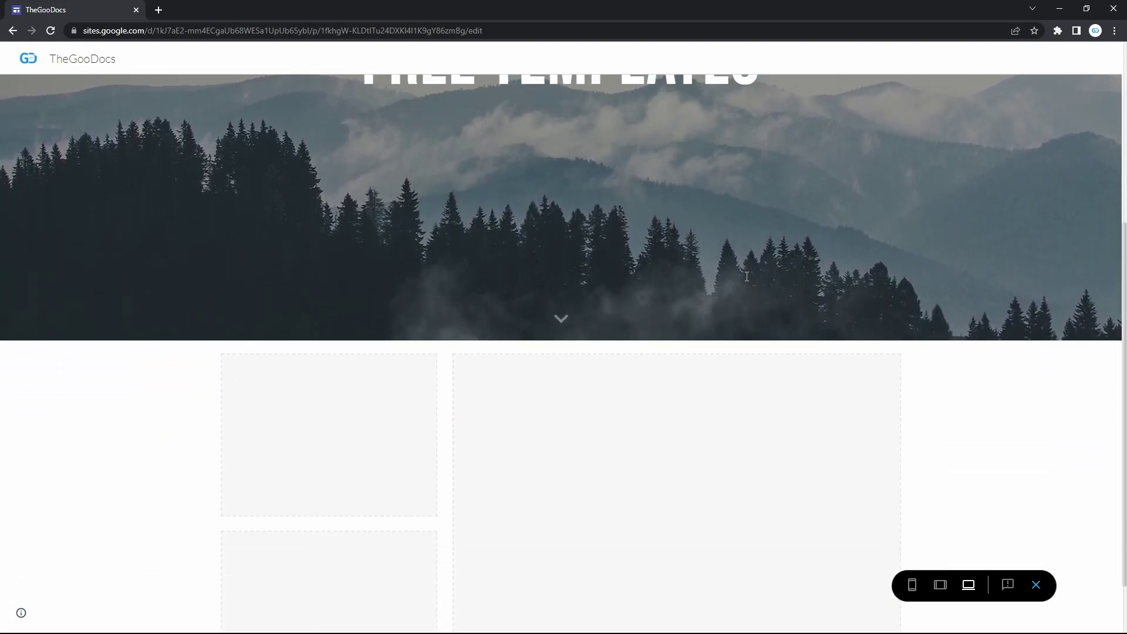
scroll(747, 281, up, 5)
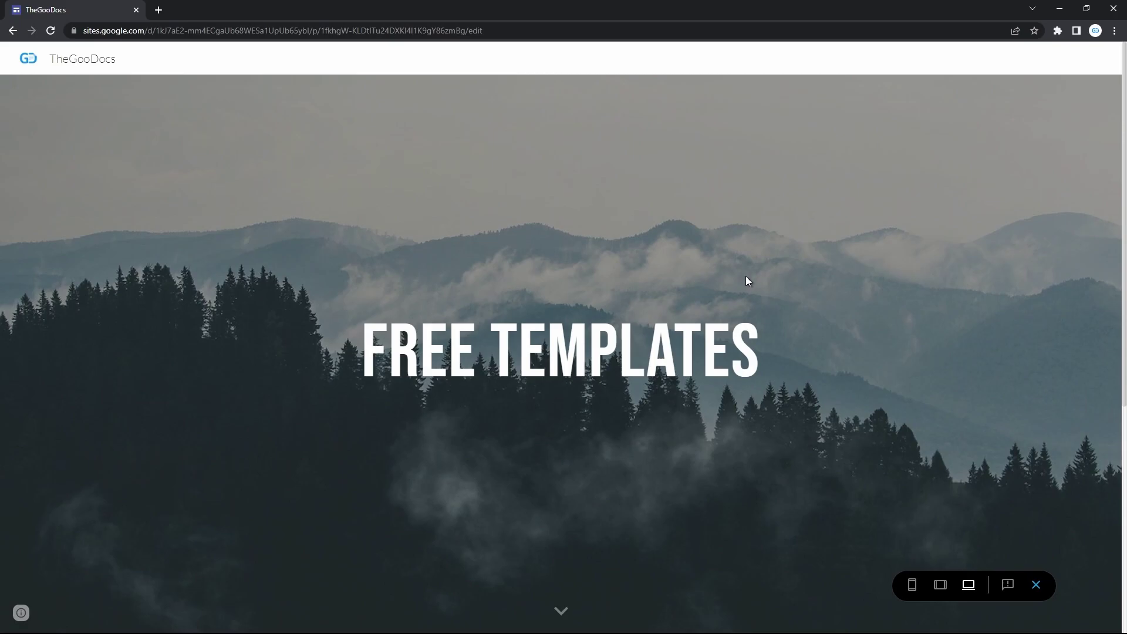
Exit preview and set the header type to Large banner.
click(1036, 585)
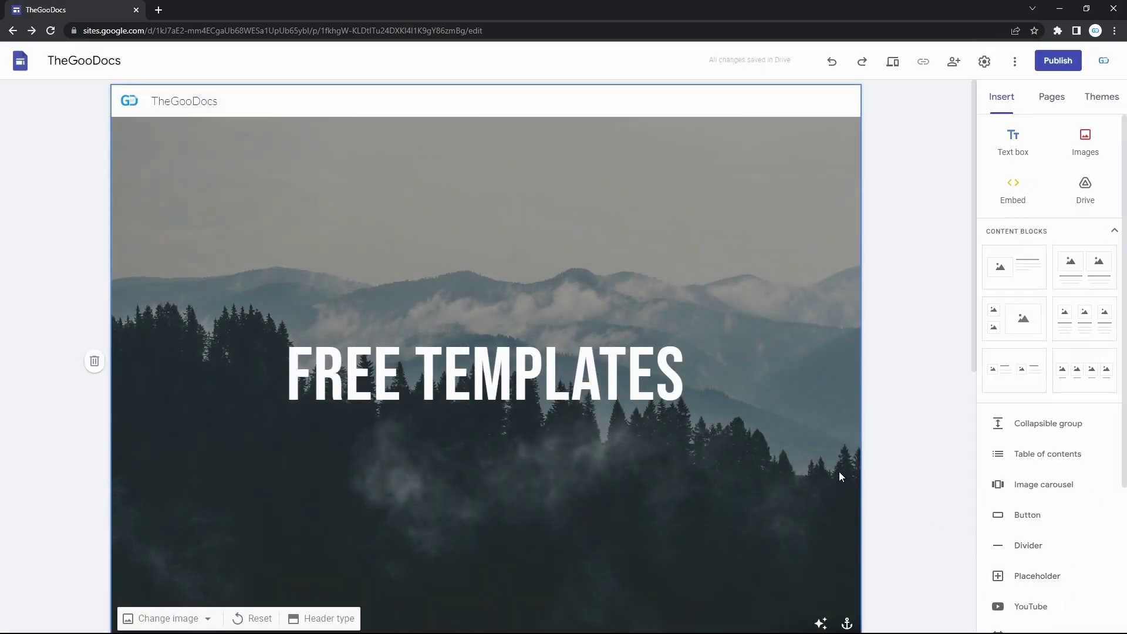
scroll(839, 473, down, 3)
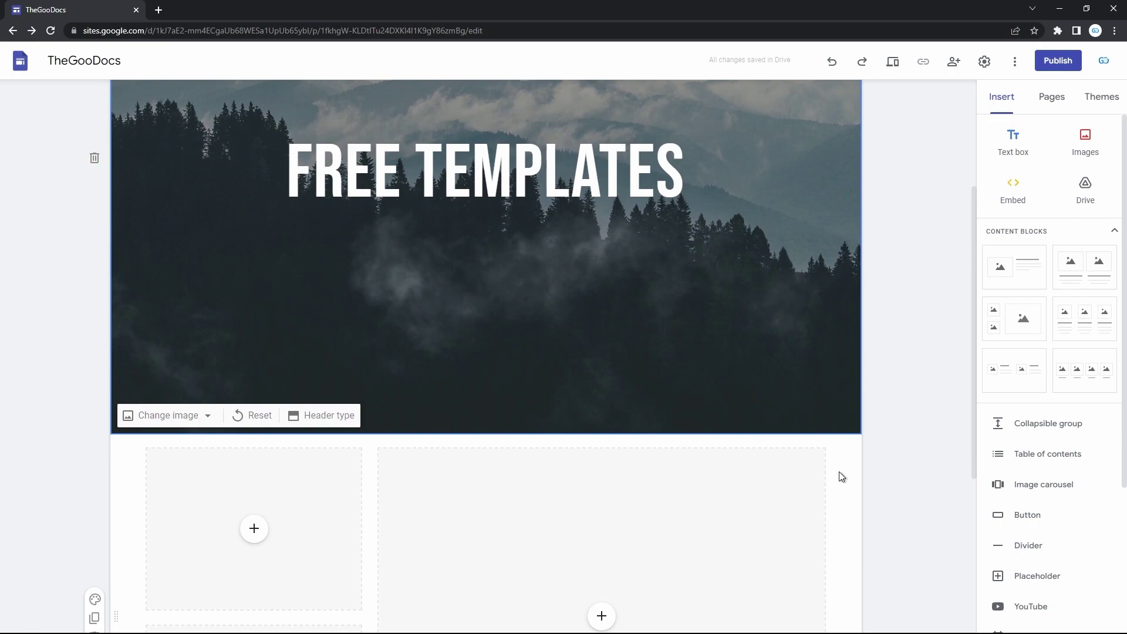
click(352, 420)
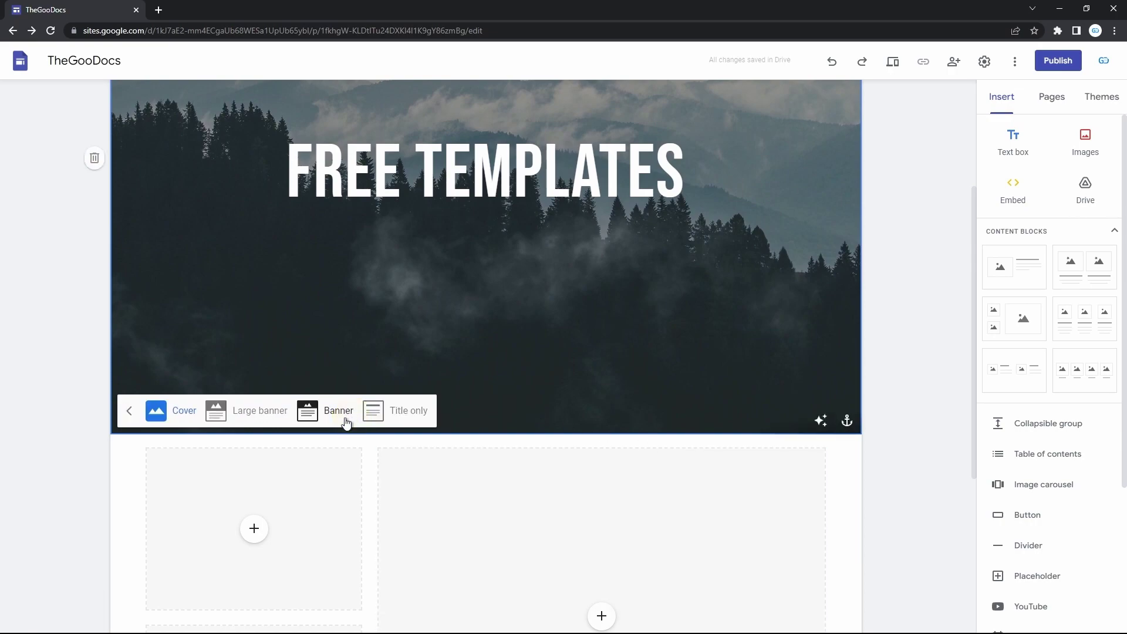
click(279, 421)
click(330, 365)
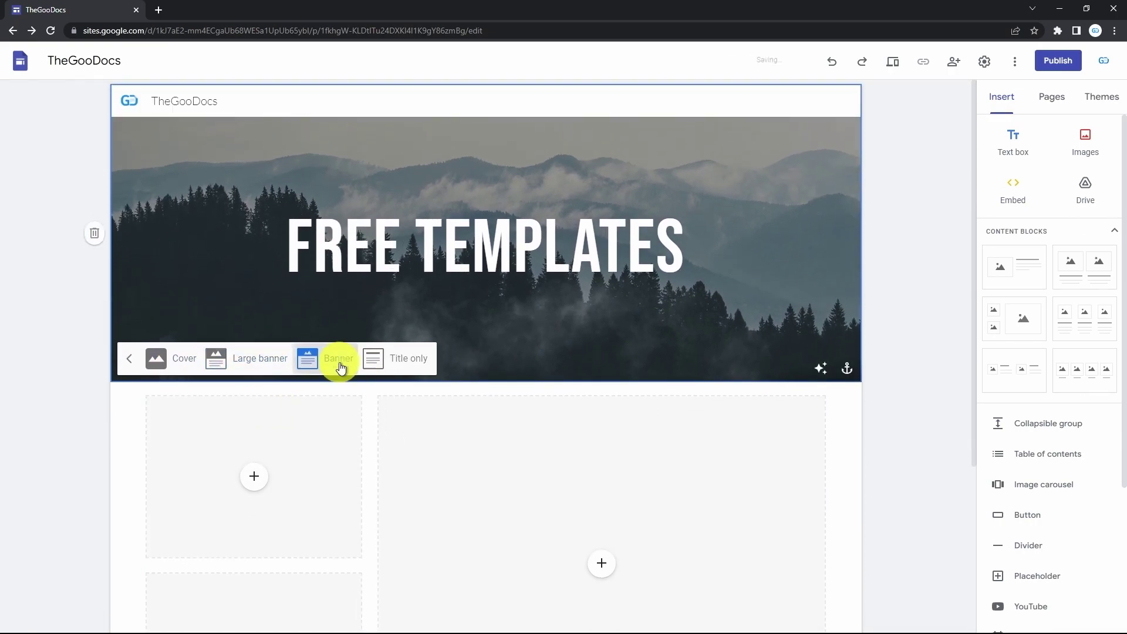
click(427, 259)
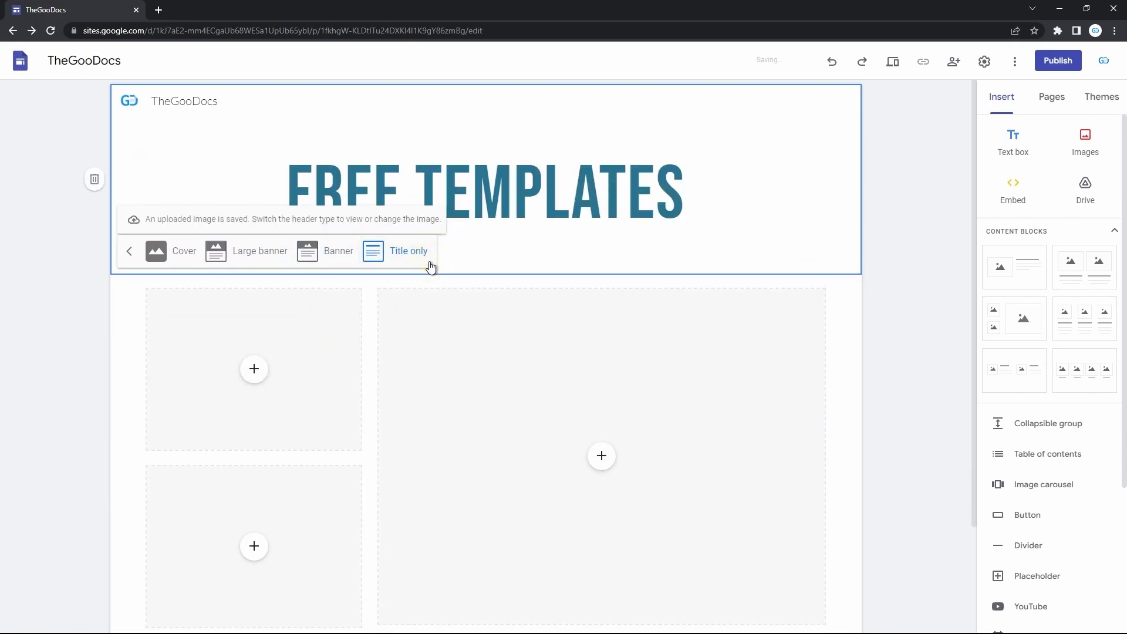
click(276, 254)
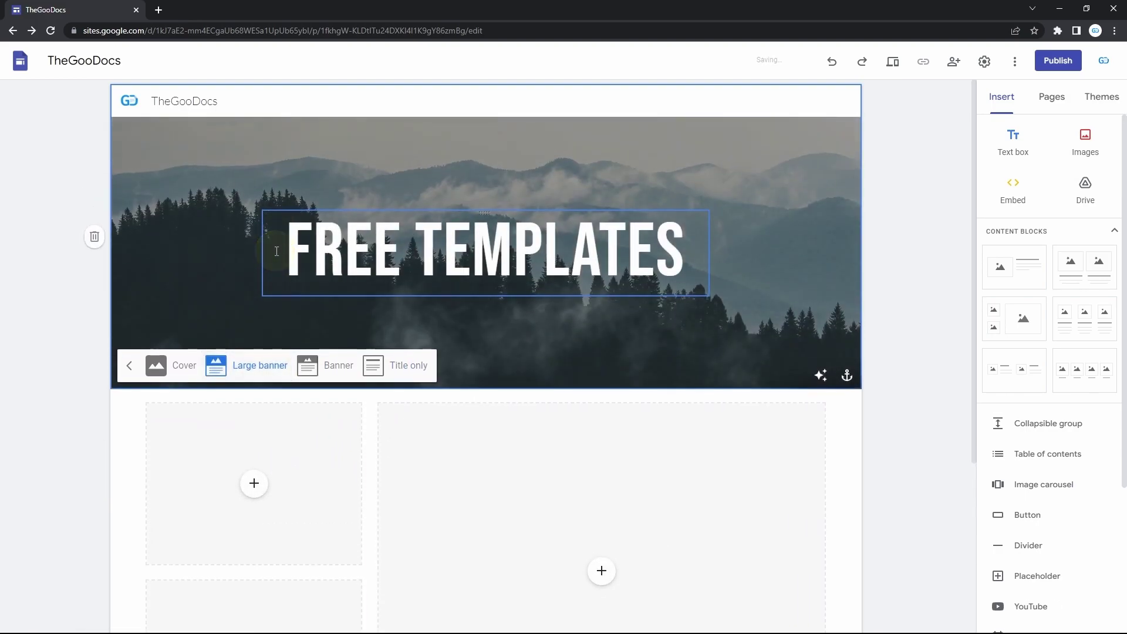
Keep readability adjustment on and anchor the banner image to the left.
click(820, 375)
click(821, 376)
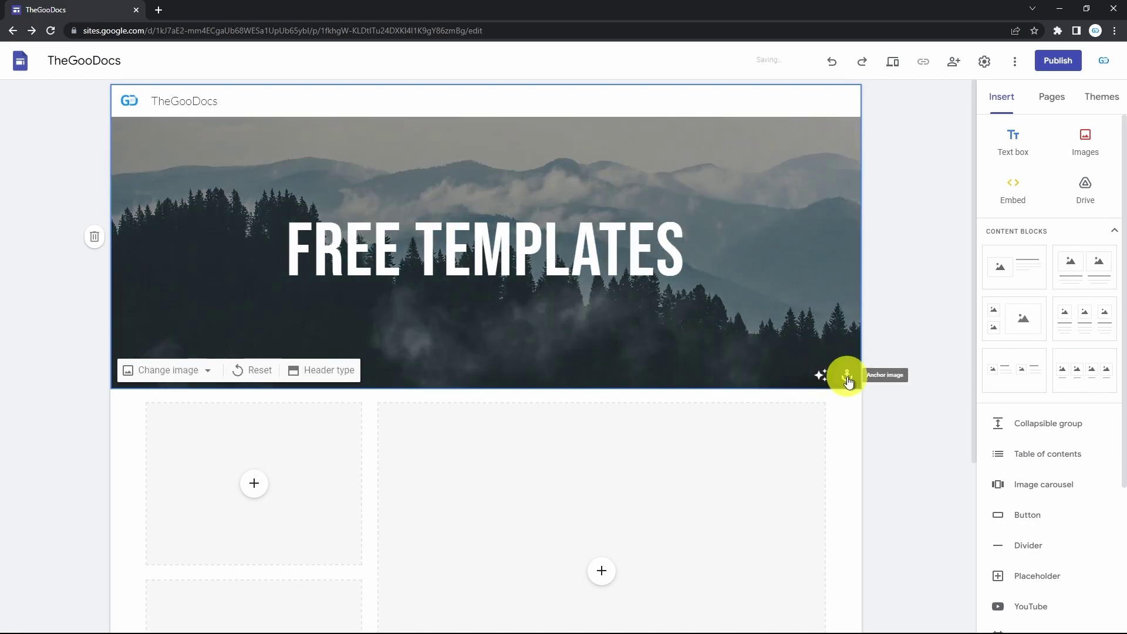
click(847, 379)
click(816, 439)
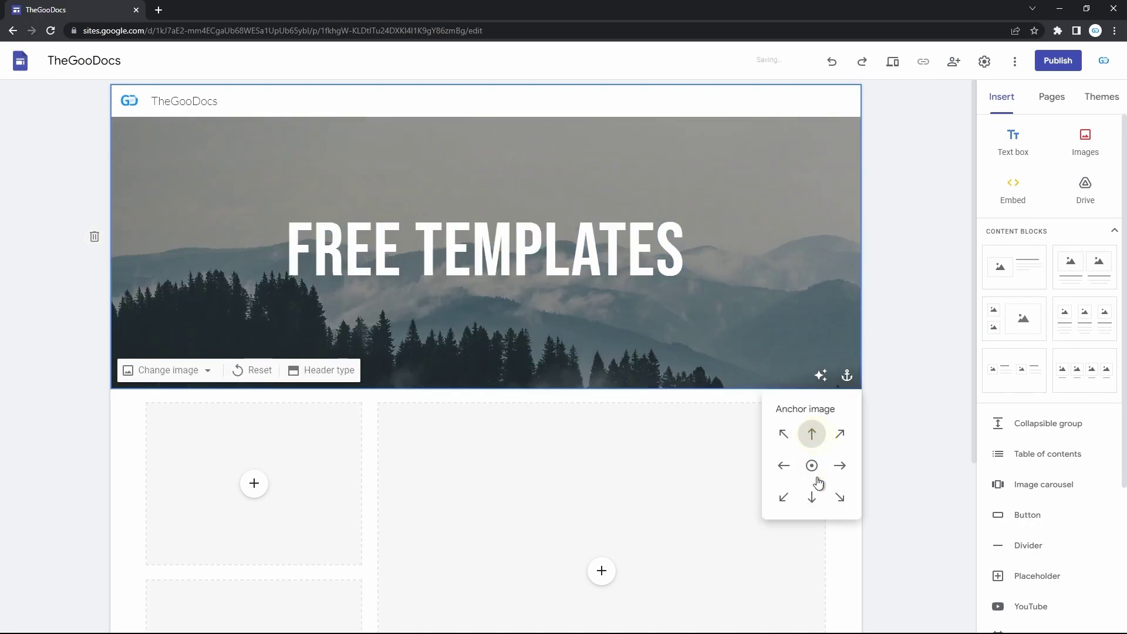
click(814, 498)
click(841, 467)
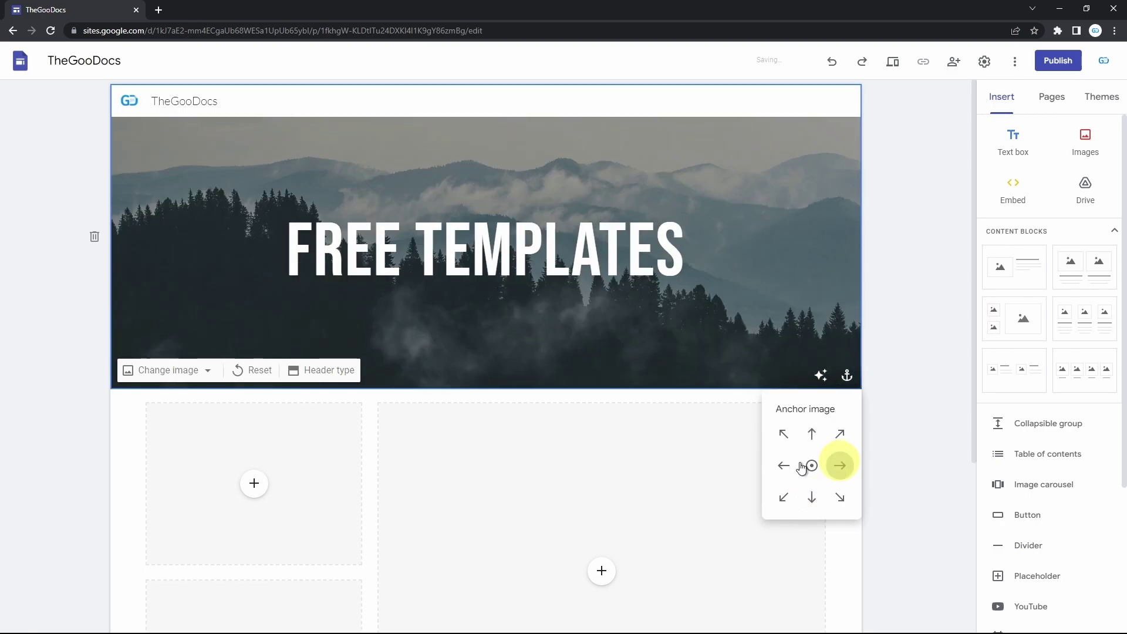
click(785, 466)
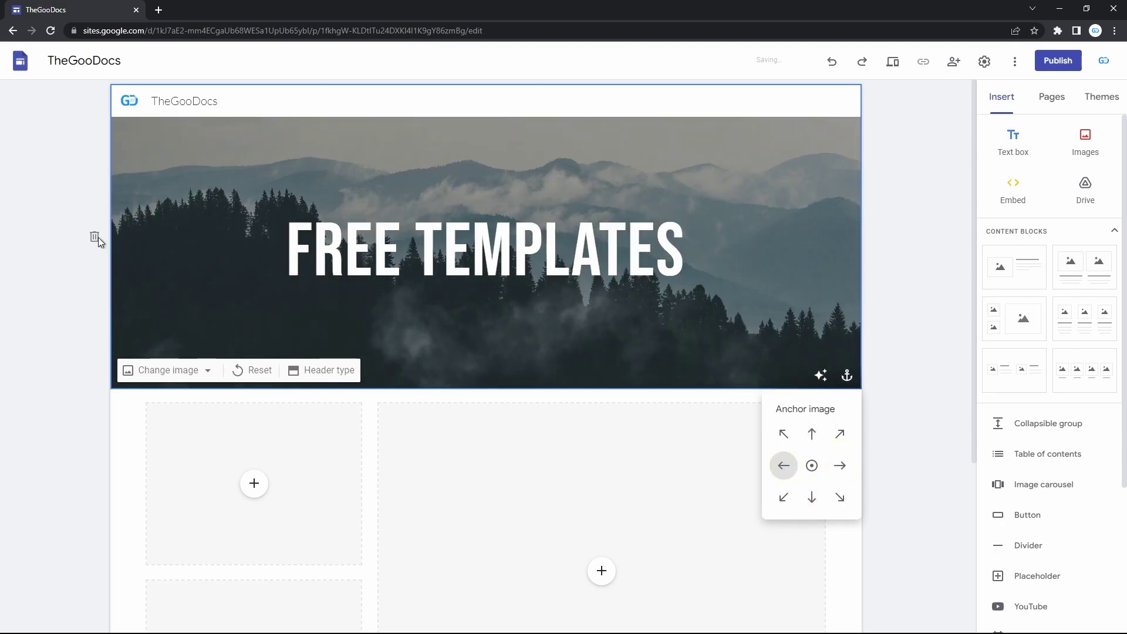